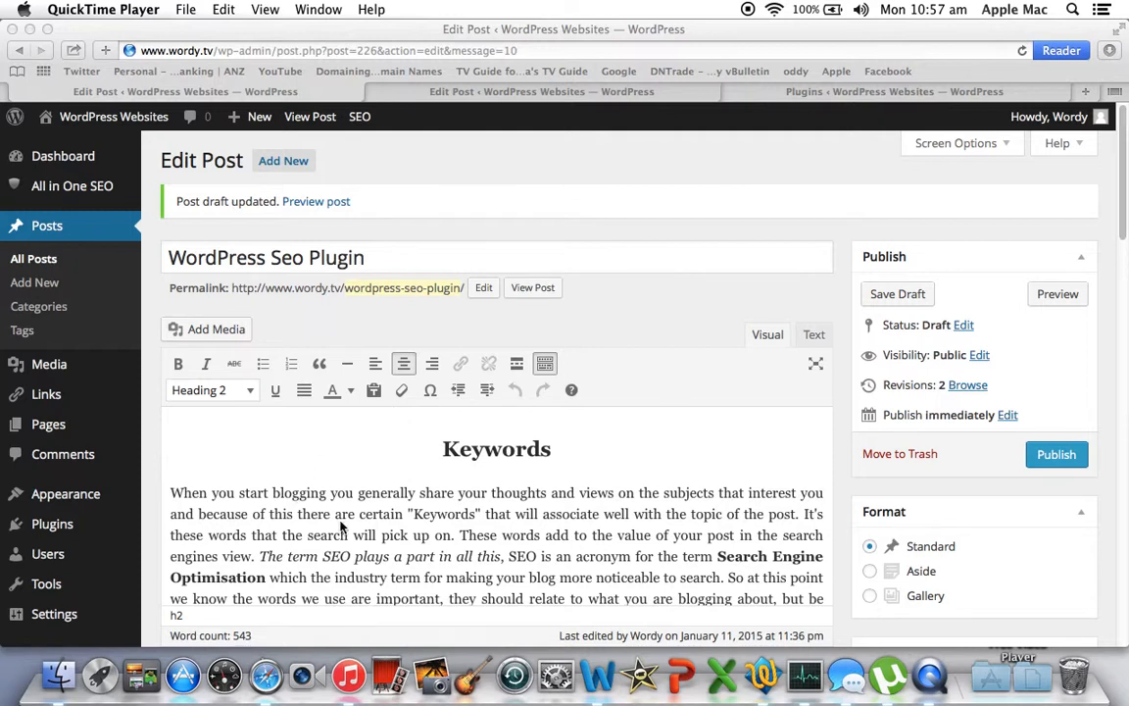
# Examine the HTML source of the WordPress Seo Plugin post and return to its visual view
pyautogui.click(1119, 181)
pyautogui.moveTo(1119, 245); pyautogui.dragTo(1112, 207)
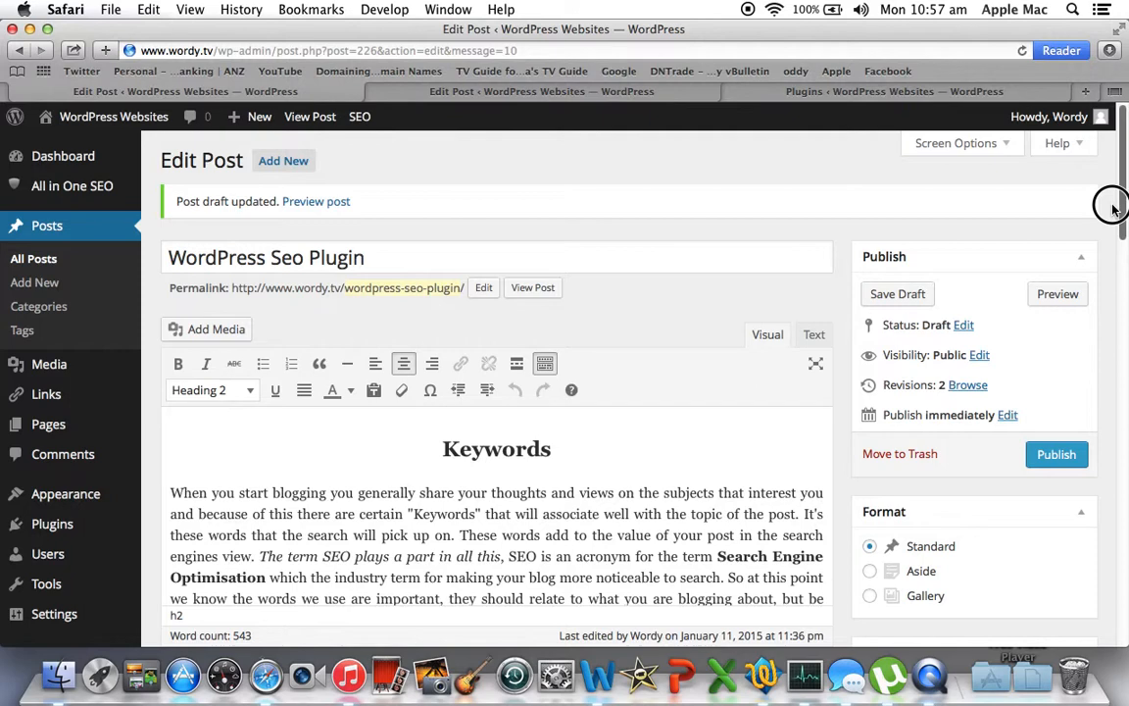
pyautogui.moveTo(1123, 179)
pyautogui.mouseDown()
pyautogui.moveTo(1117, 227)
pyautogui.moveTo(1120, 183)
pyautogui.mouseUp()
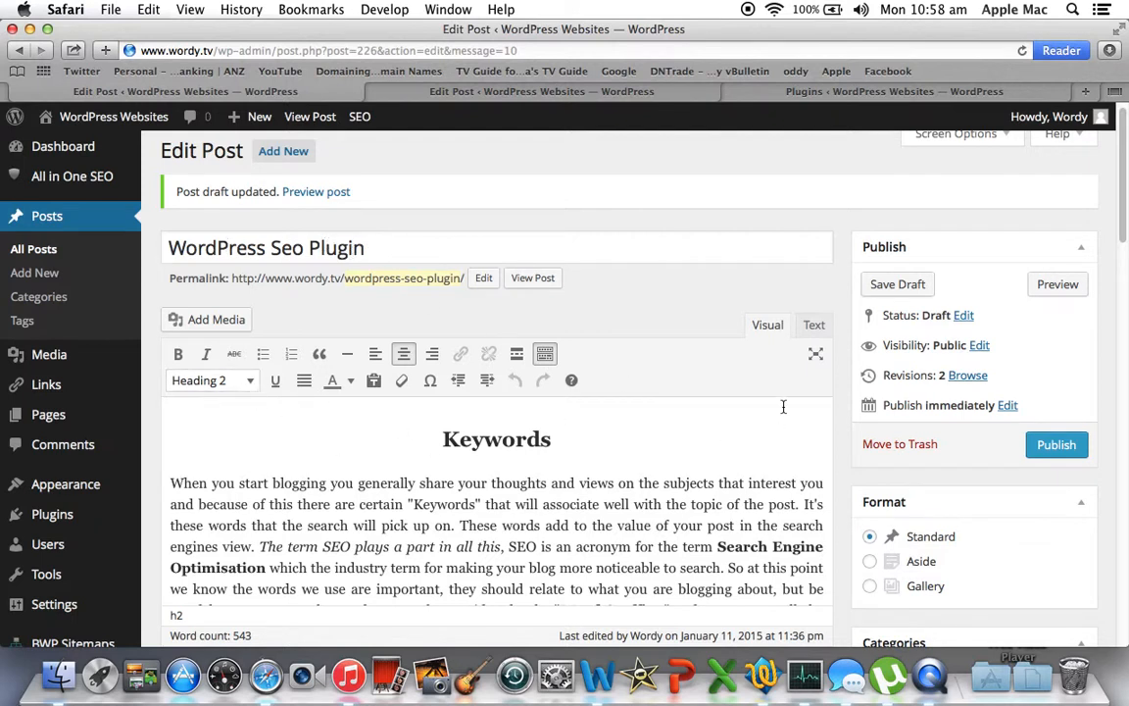
pyautogui.click(814, 328)
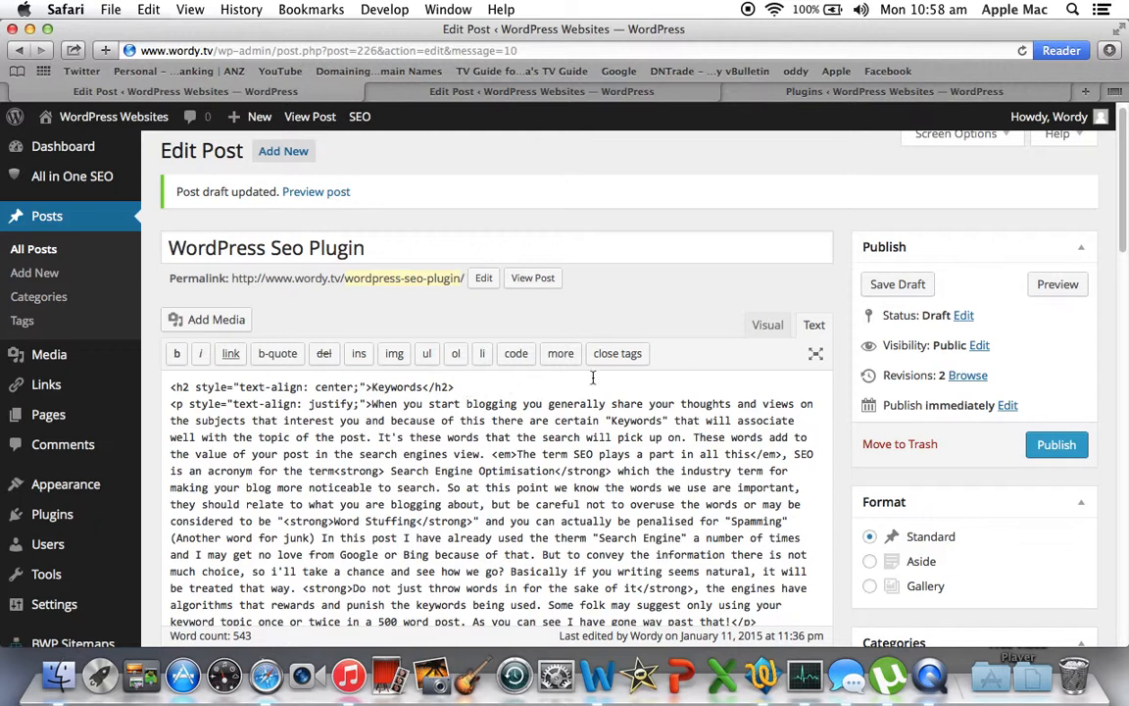
pyautogui.click(768, 327)
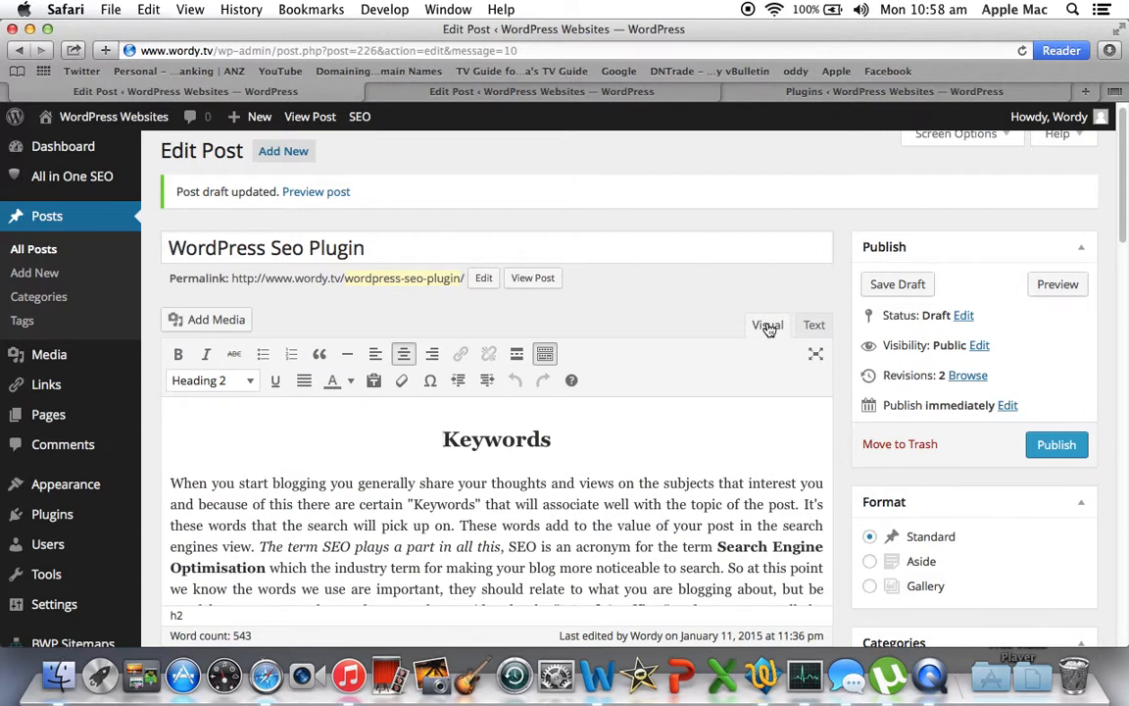
# Make the word SEO bold in the italic sentence "The term SEO plays a part in all this"
pyautogui.moveTo(1123, 213); pyautogui.dragTo(1126, 246)
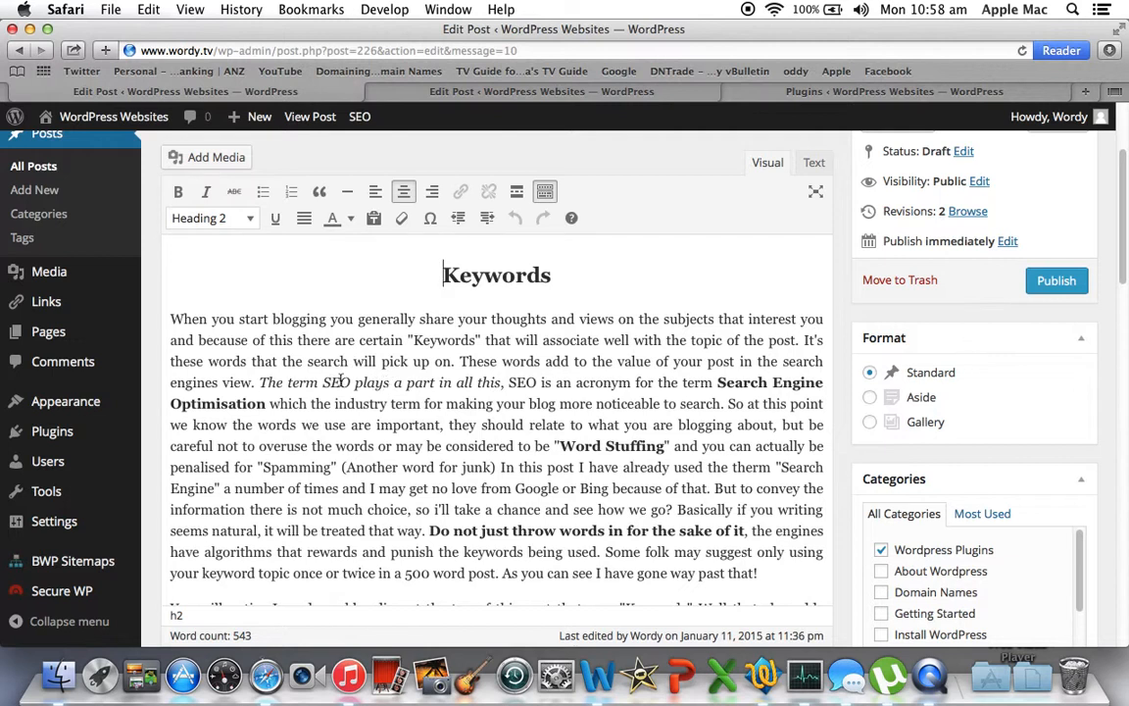
pyautogui.doubleClick(327, 384)
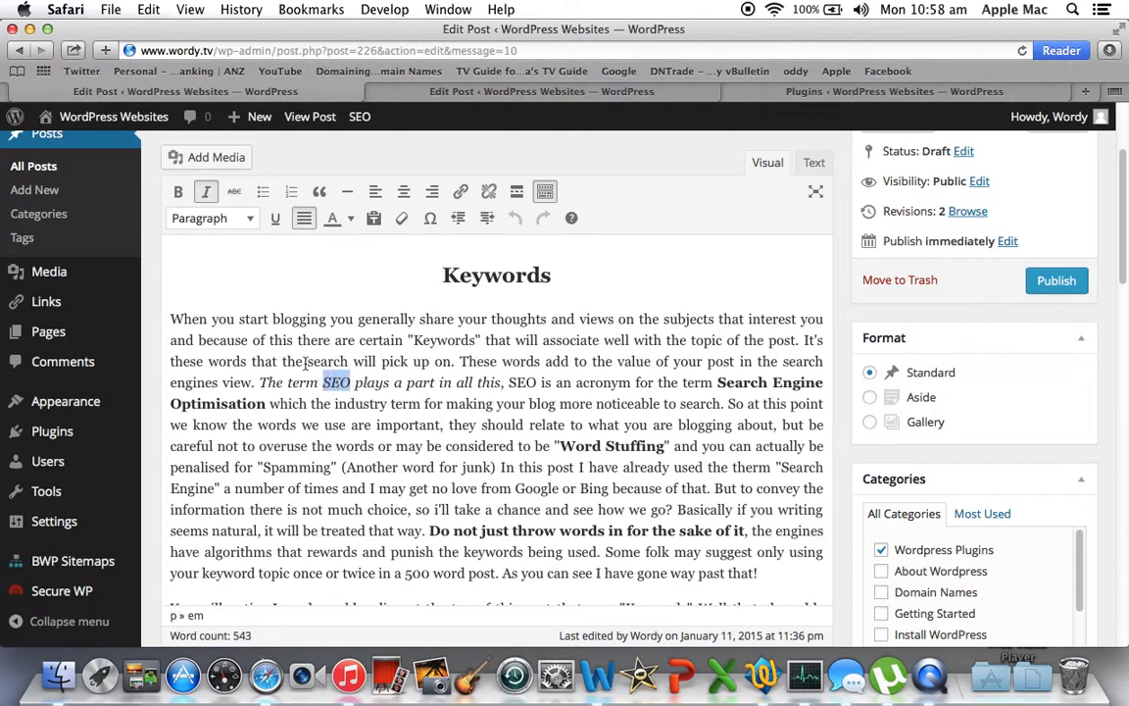
pyautogui.click(177, 191)
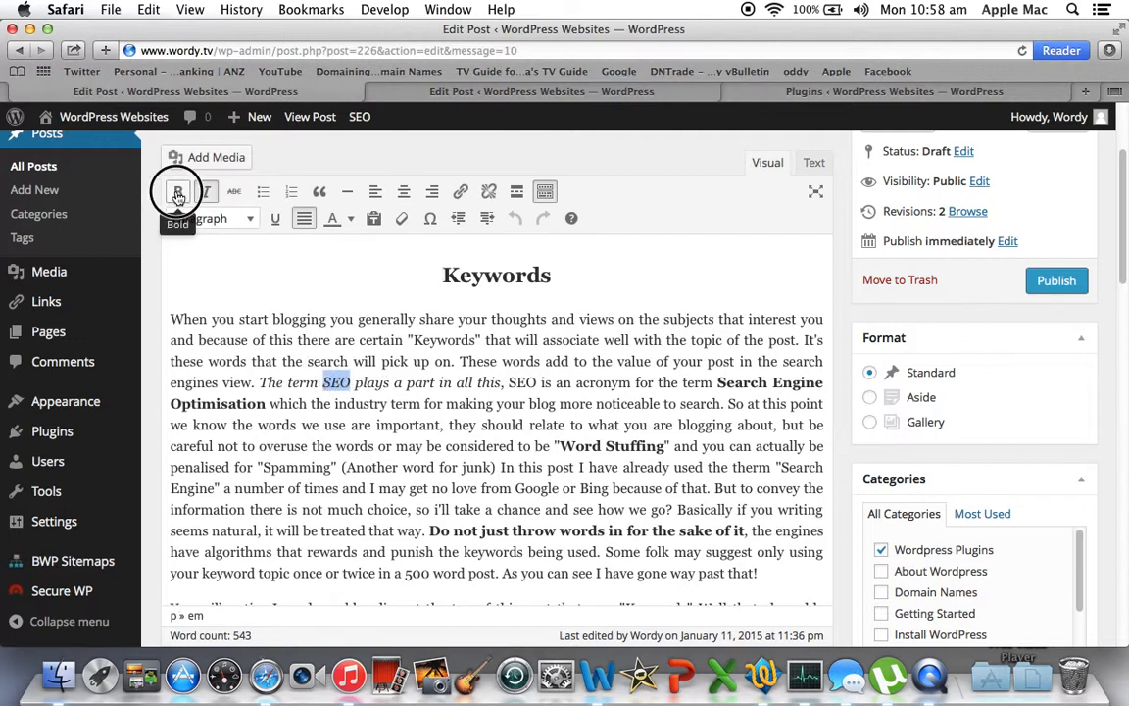
pyautogui.click(318, 261)
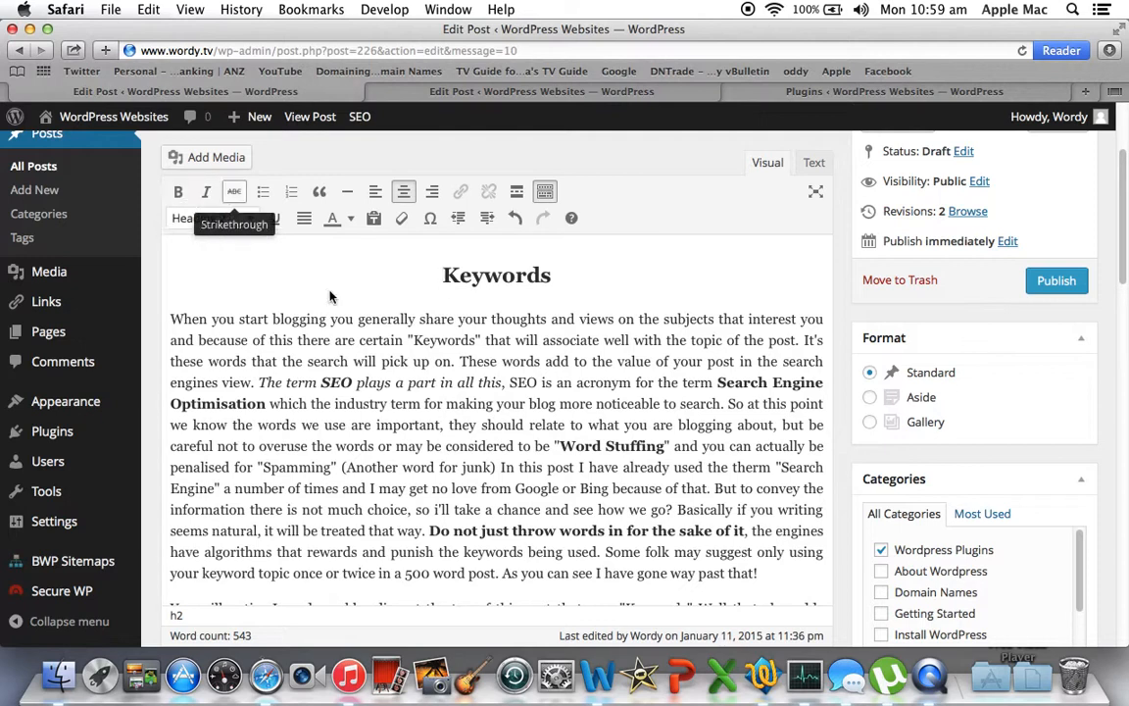
# Check the bolded word in the post's HTML source and review the post's text, categories and tags in the visual view
pyautogui.click(813, 163)
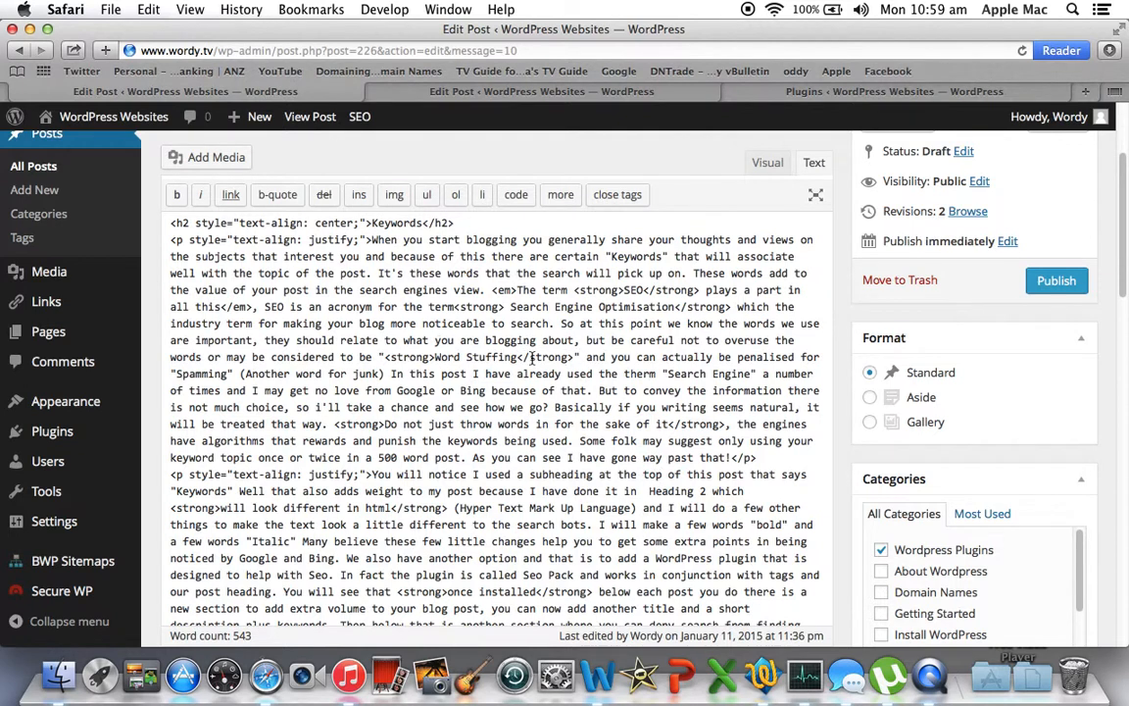
pyautogui.click(767, 163)
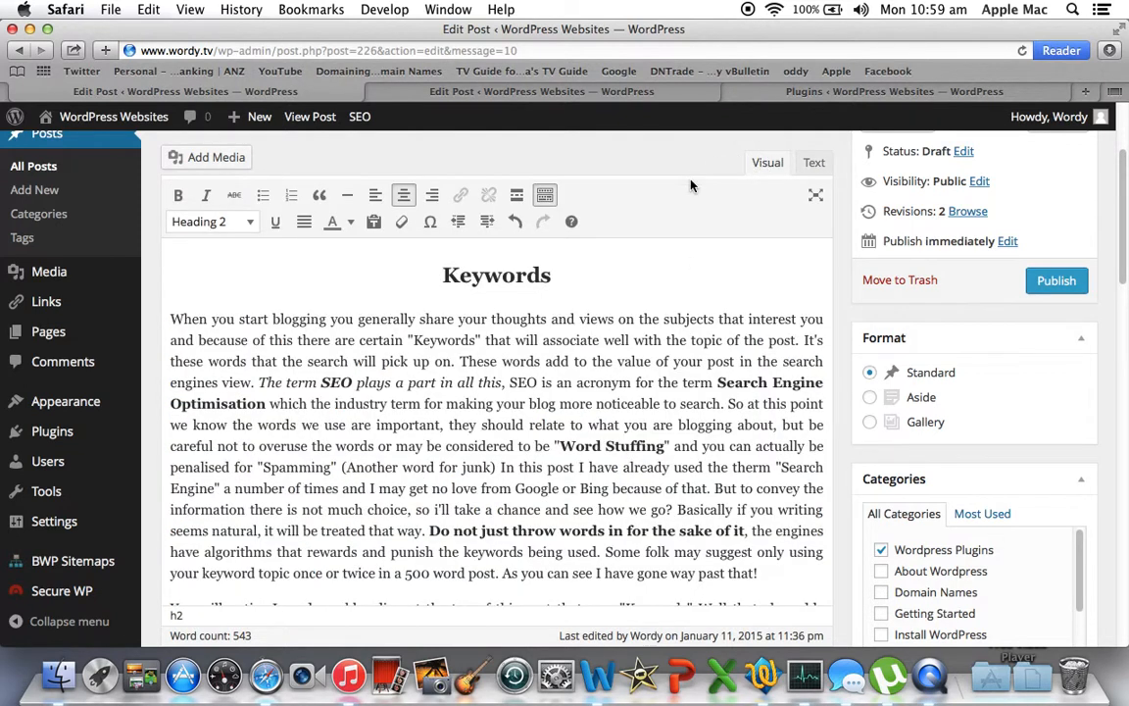
pyautogui.moveTo(1123, 222); pyautogui.dragTo(1124, 311)
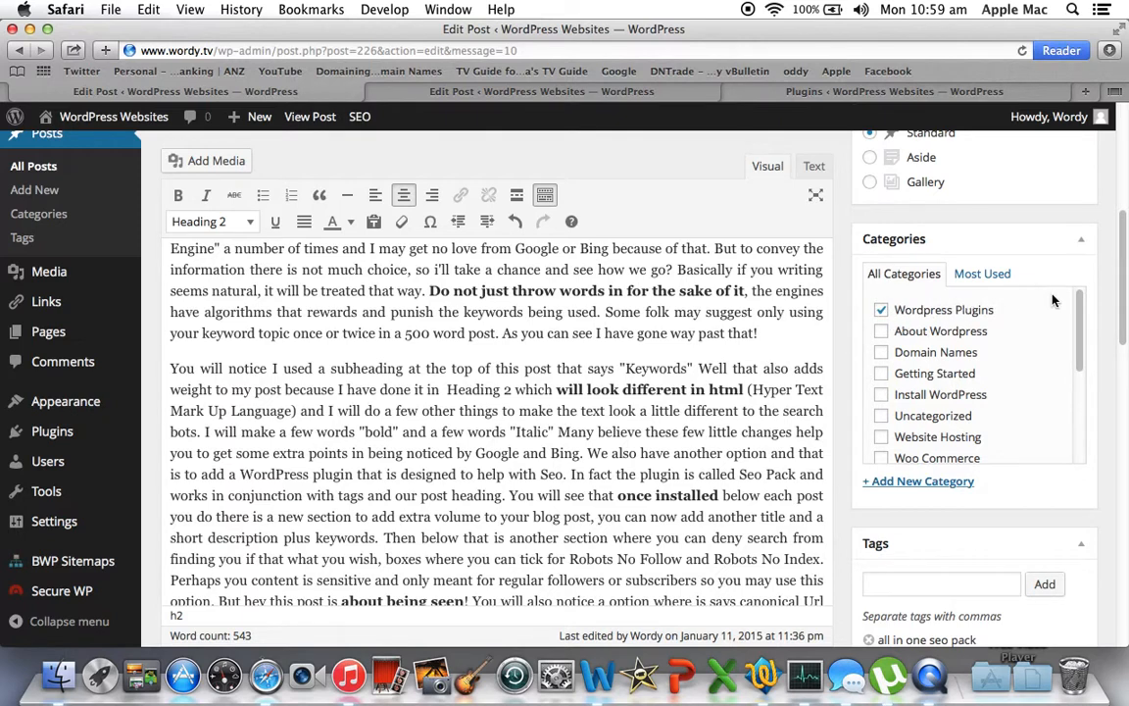
pyautogui.moveTo(1121, 244); pyautogui.dragTo(995, 160)
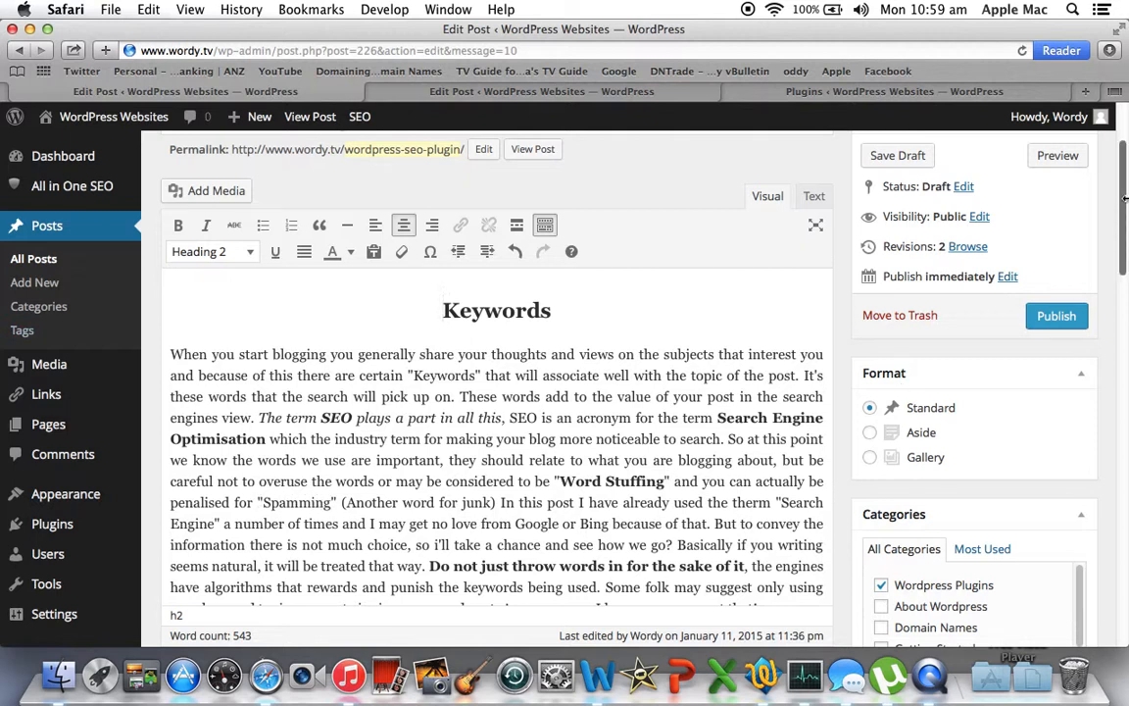
pyautogui.moveTo(1125, 196); pyautogui.dragTo(1121, 98)
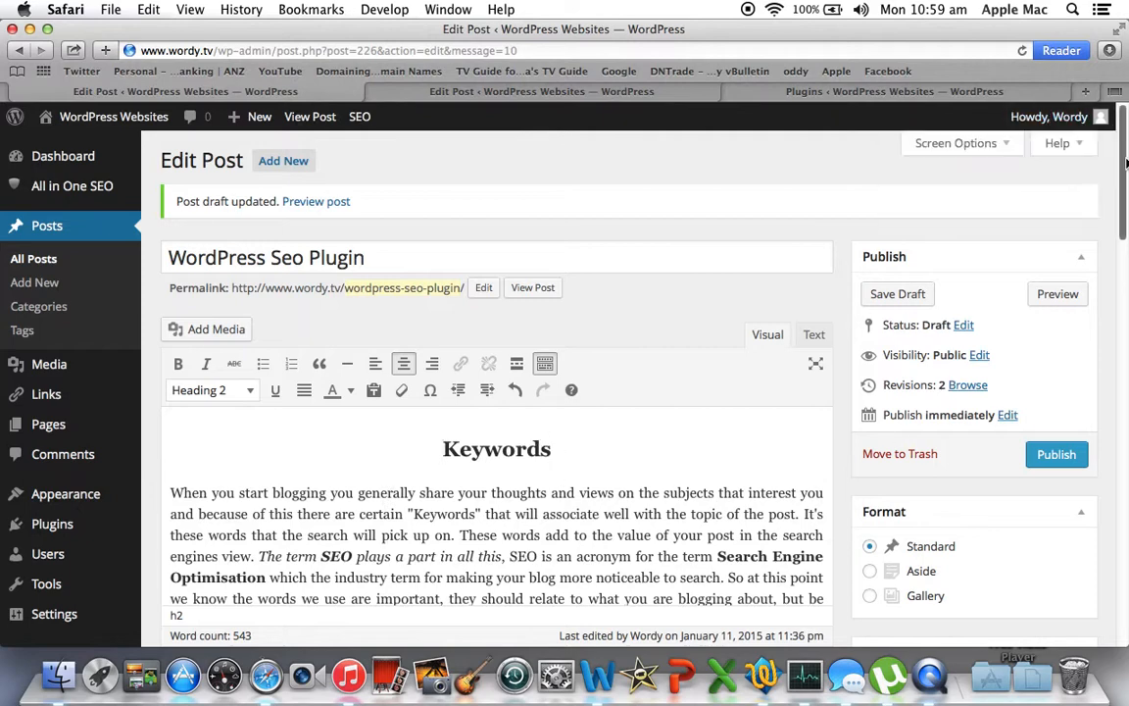
pyautogui.moveTo(1124, 159); pyautogui.dragTo(1119, 322)
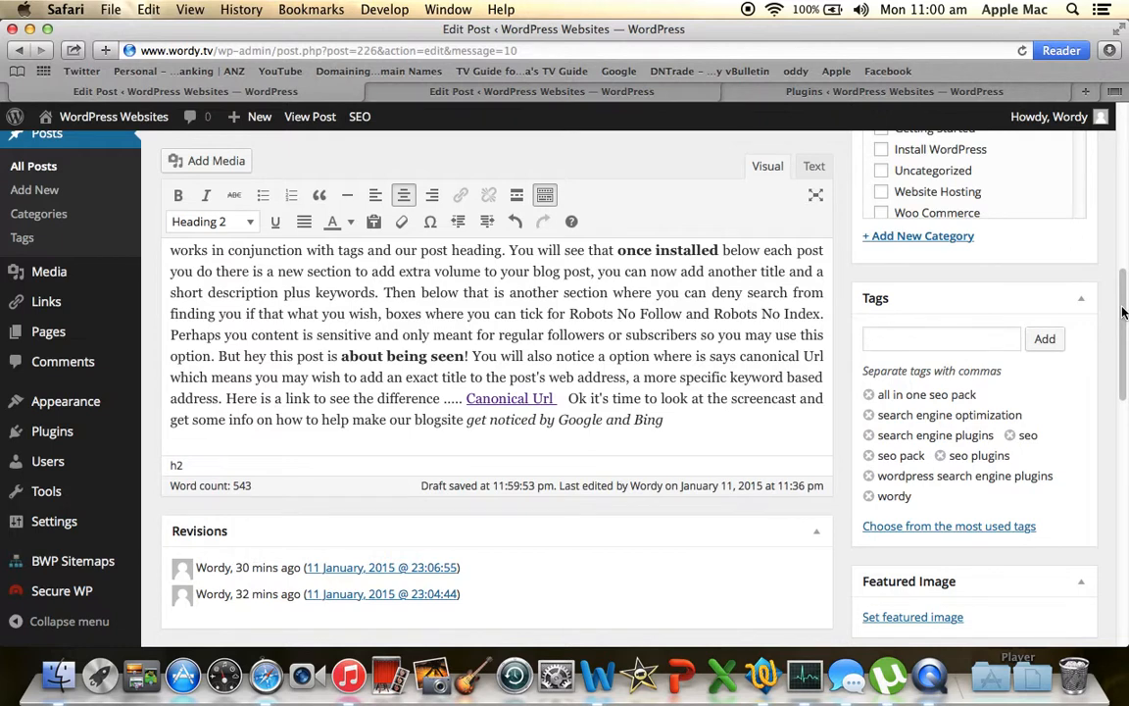
pyautogui.moveTo(1122, 312); pyautogui.dragTo(1117, 98)
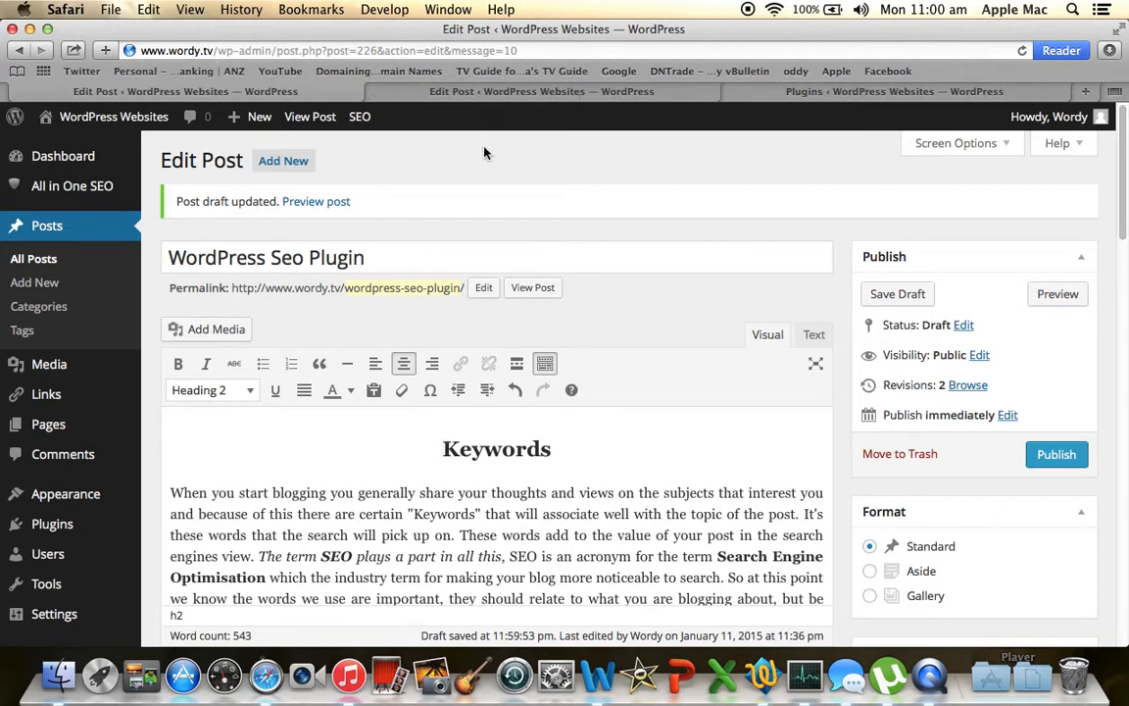
# Look through the site's installed plugins and locate All In One SEO Pack
pyautogui.click(518, 91)
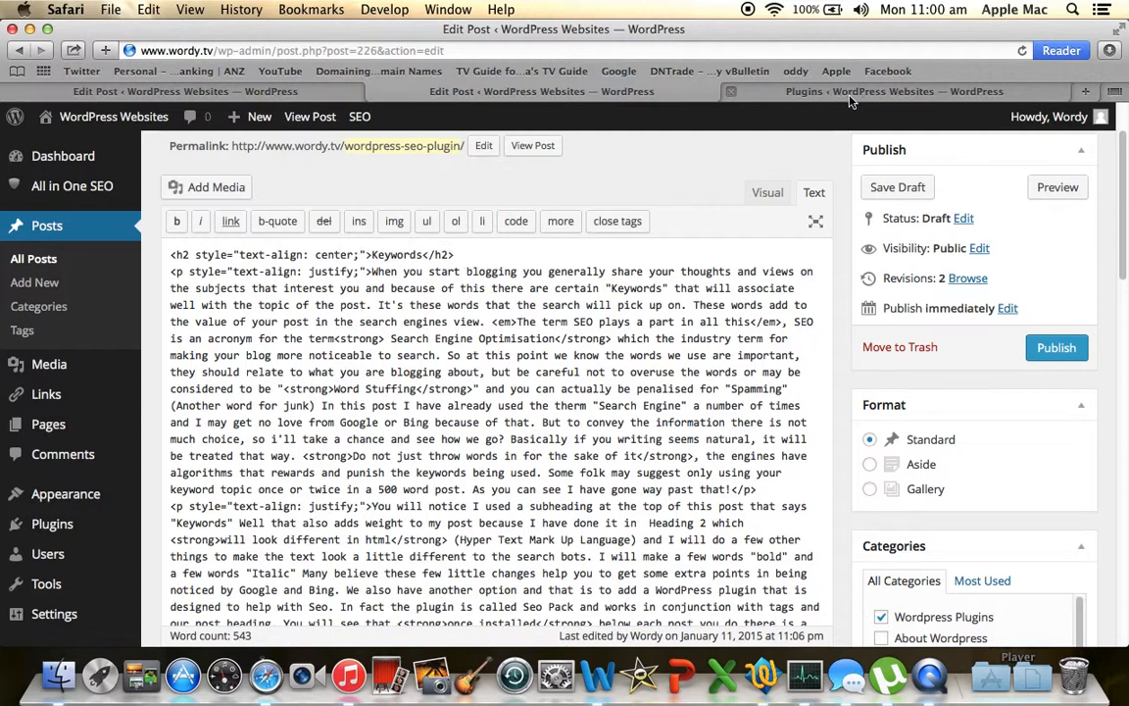
pyautogui.click(851, 98)
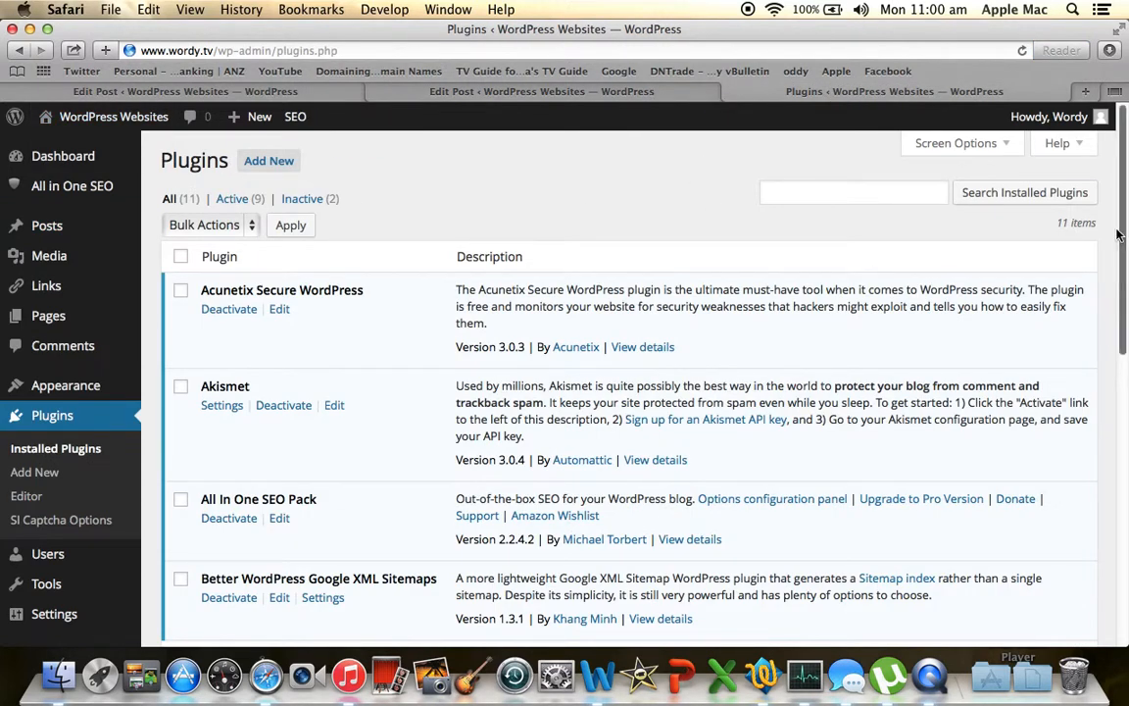
pyautogui.scroll(-5, 1118, 348)
pyautogui.moveTo(1118, 347); pyautogui.dragTo(1120, 390)
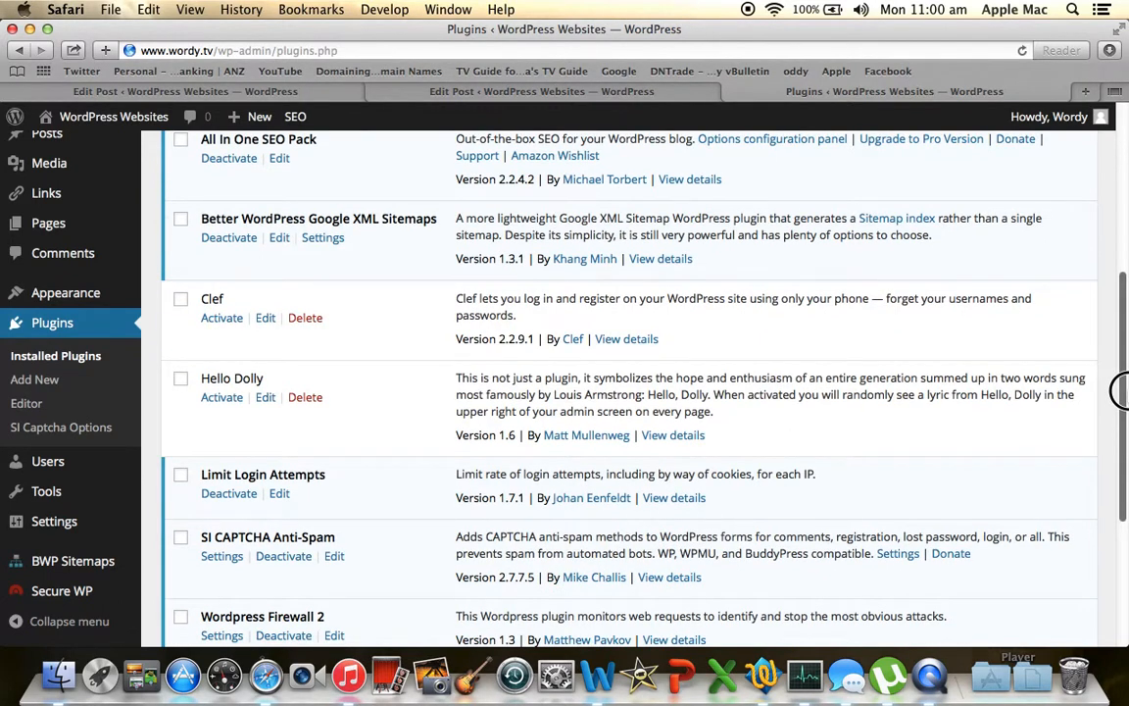
pyautogui.moveTo(1120, 390); pyautogui.dragTo(1121, 298)
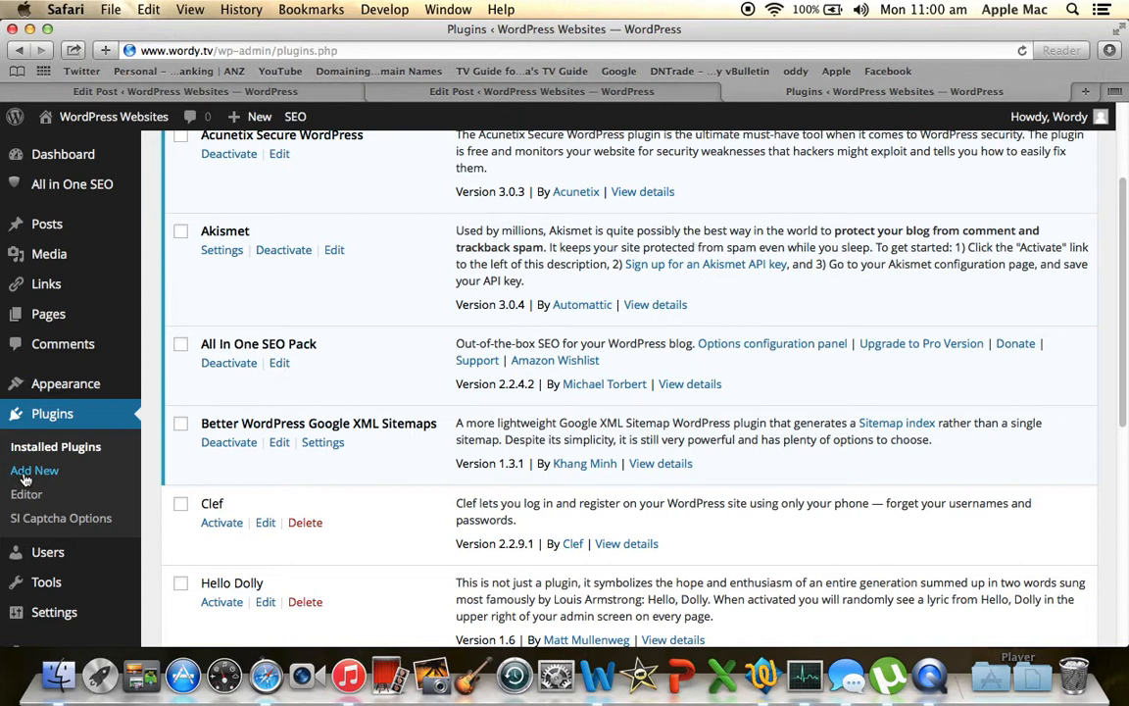
pyautogui.moveTo(319, 344); pyautogui.dragTo(195, 342)
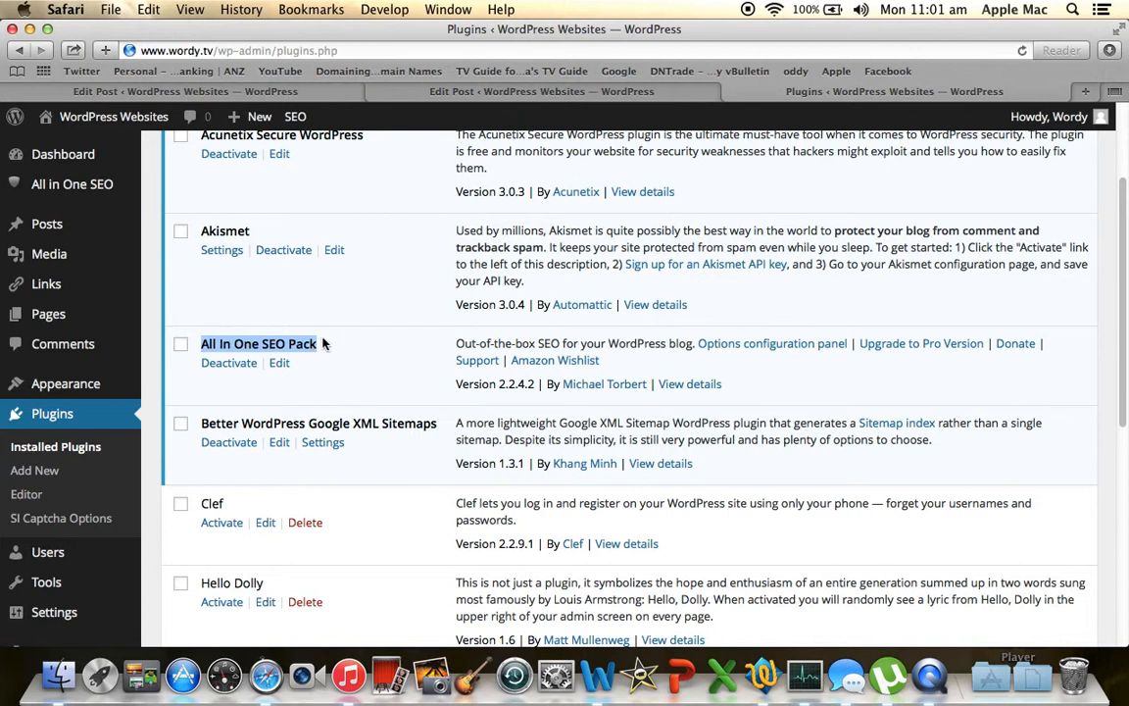
pyautogui.click(369, 292)
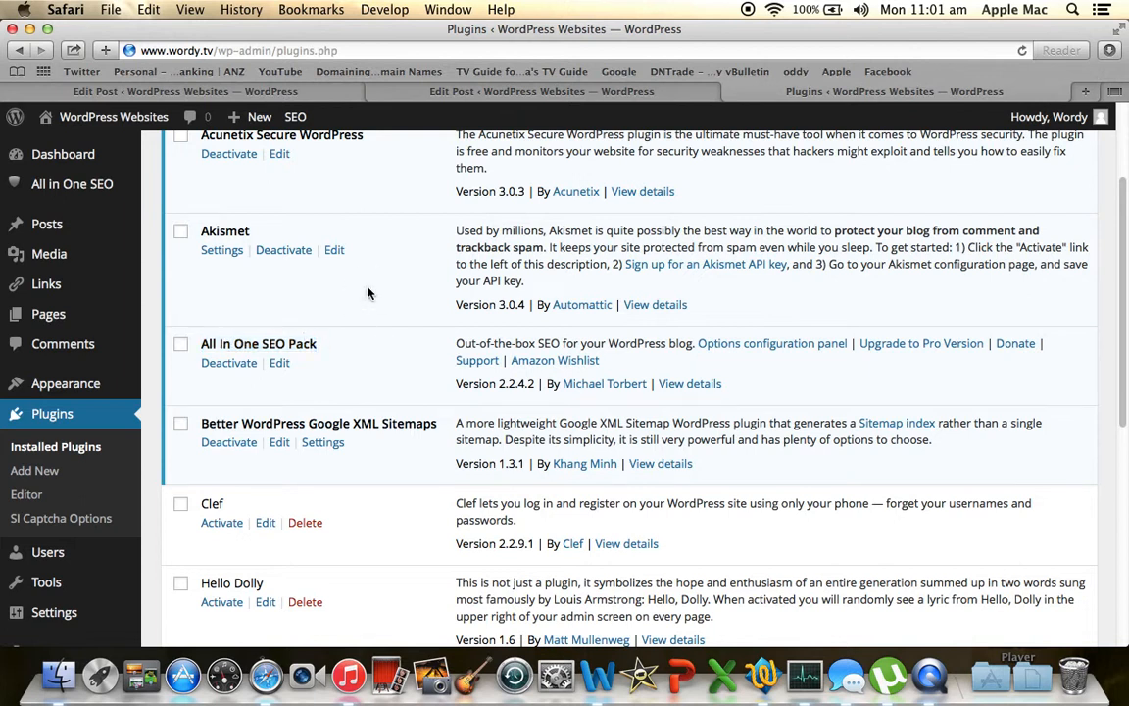
# Open the options configuration panel of All In One SEO Pack and examine its General Settings and Home Page Settings
pyautogui.click(757, 349)
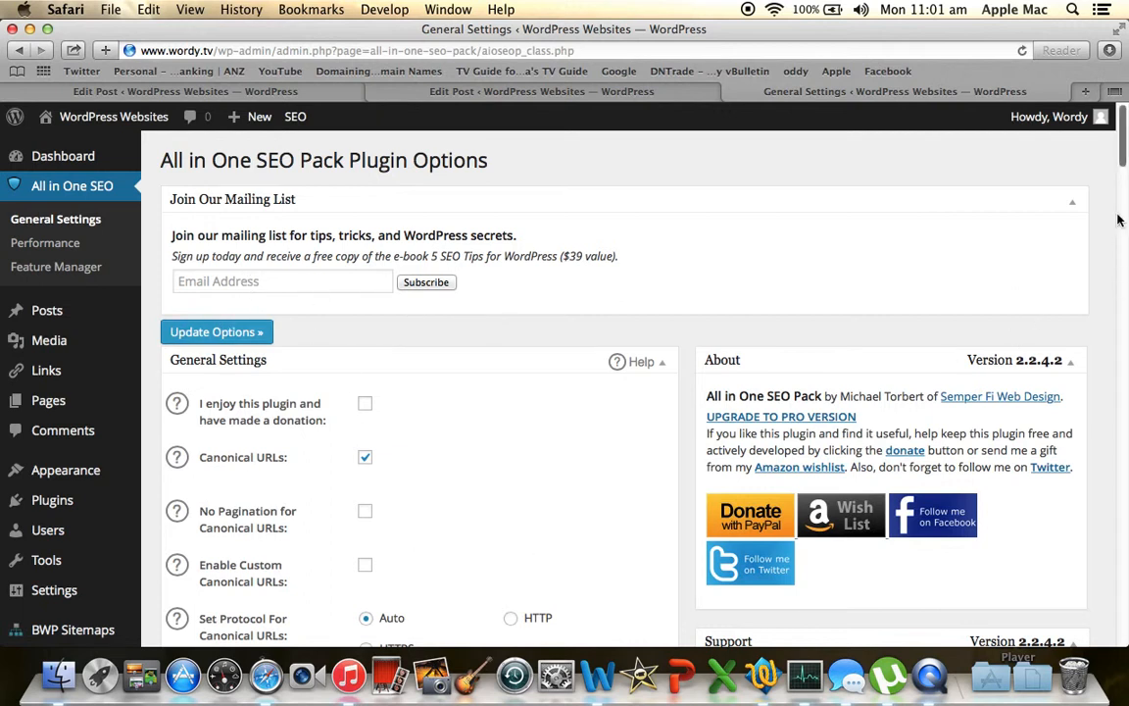
pyautogui.moveTo(1124, 155); pyautogui.dragTo(1122, 176)
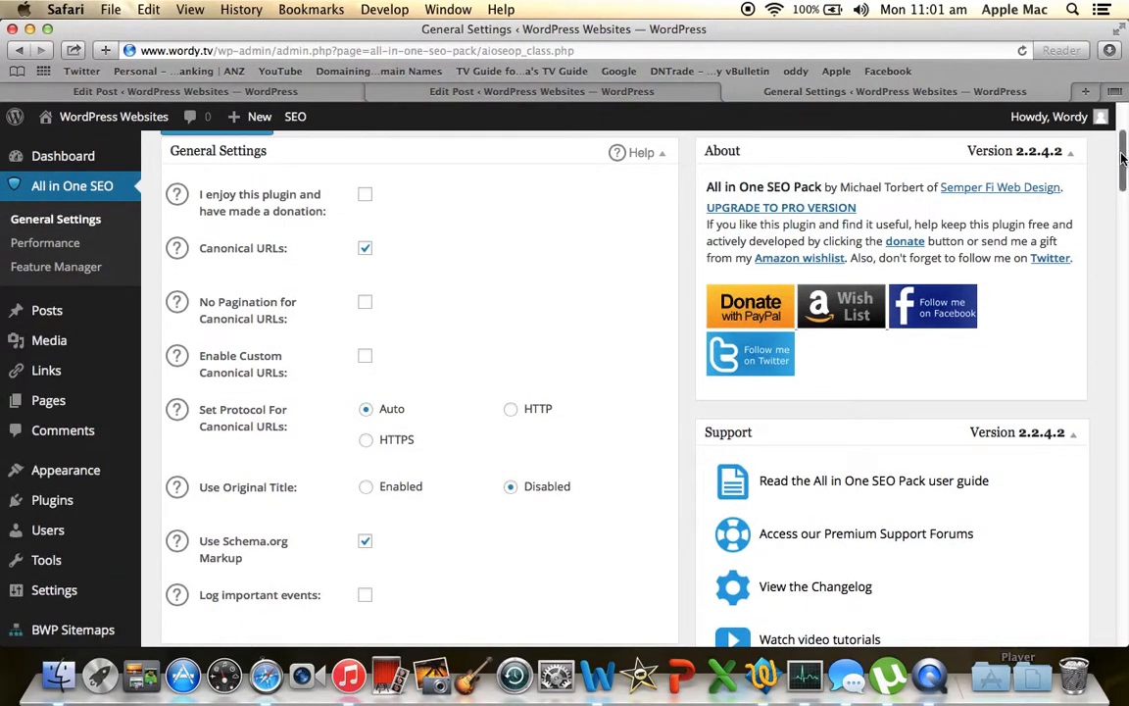
pyautogui.moveTo(1123, 157); pyautogui.dragTo(1124, 199)
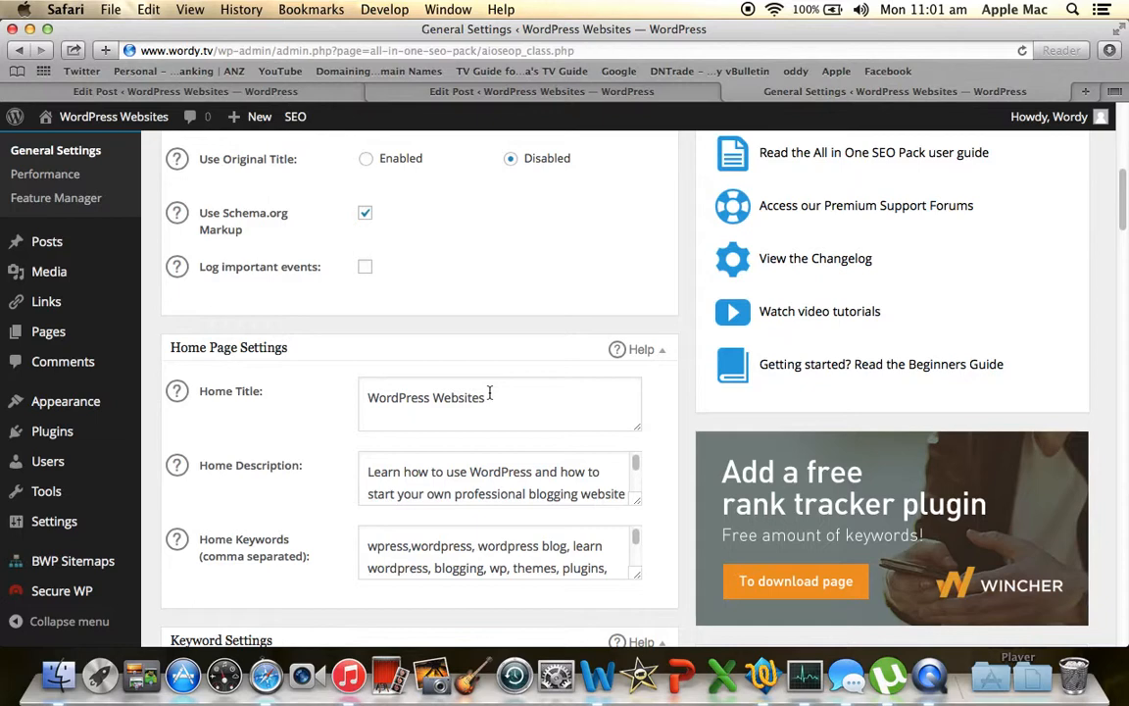
# Visit the site's home page and check the title suggested for its bookmark, without adding the bookmark
pyautogui.click(527, 93)
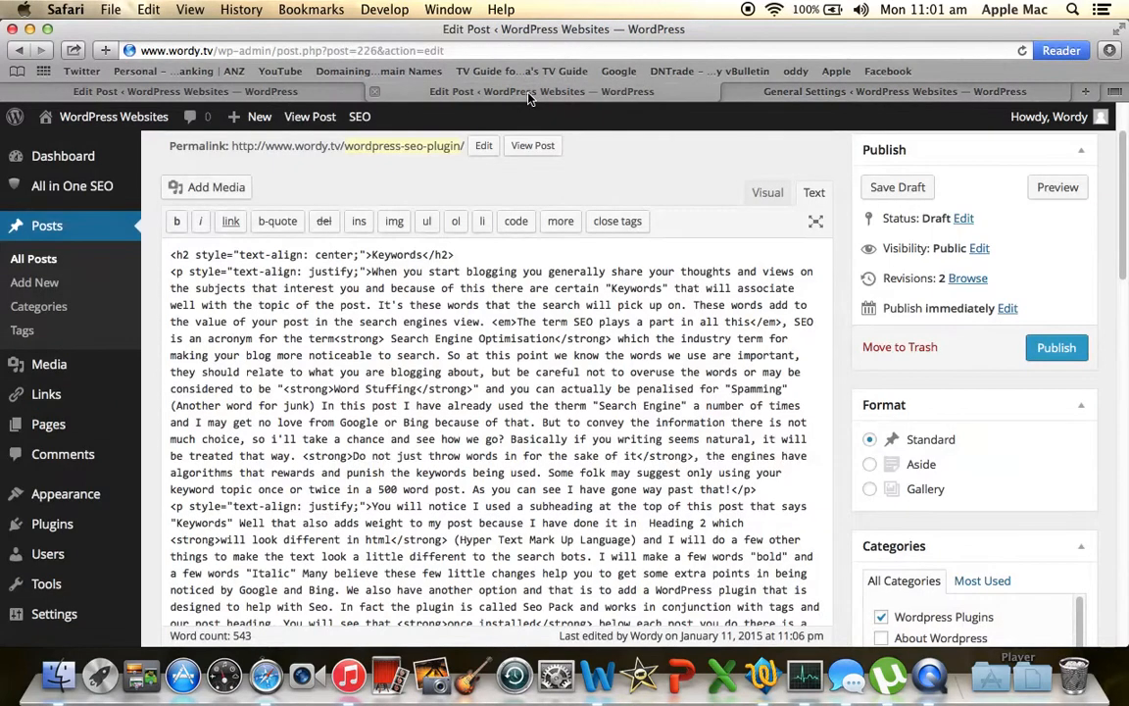
pyautogui.click(85, 117)
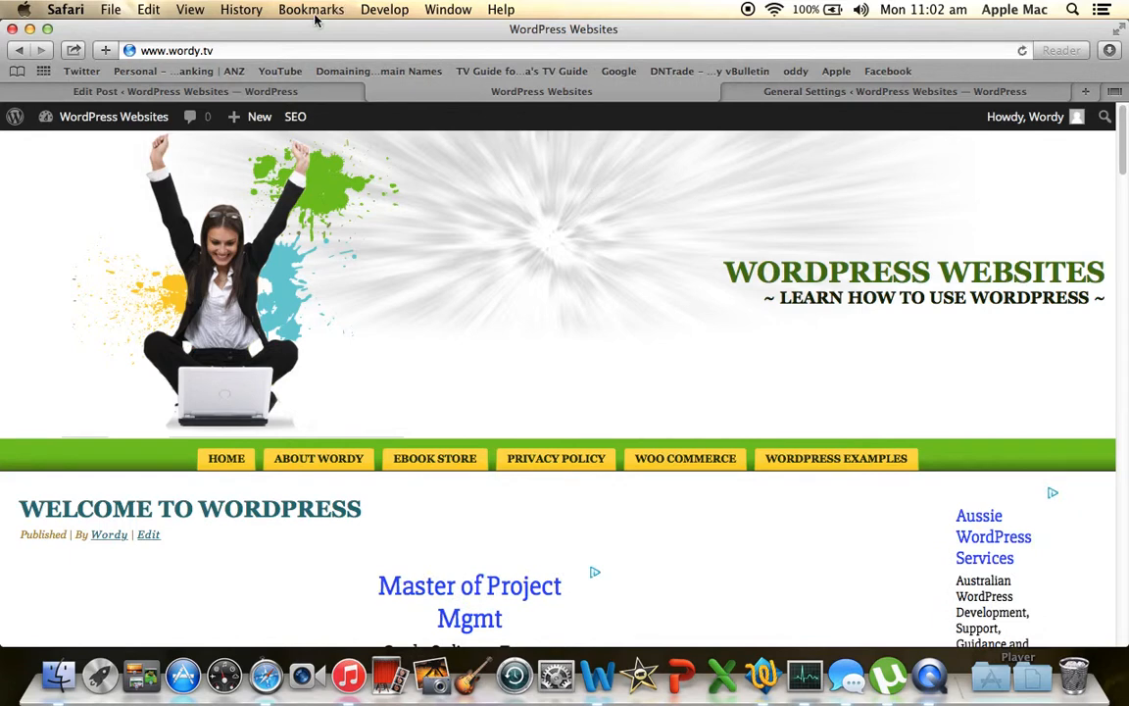
pyautogui.click(284, 10)
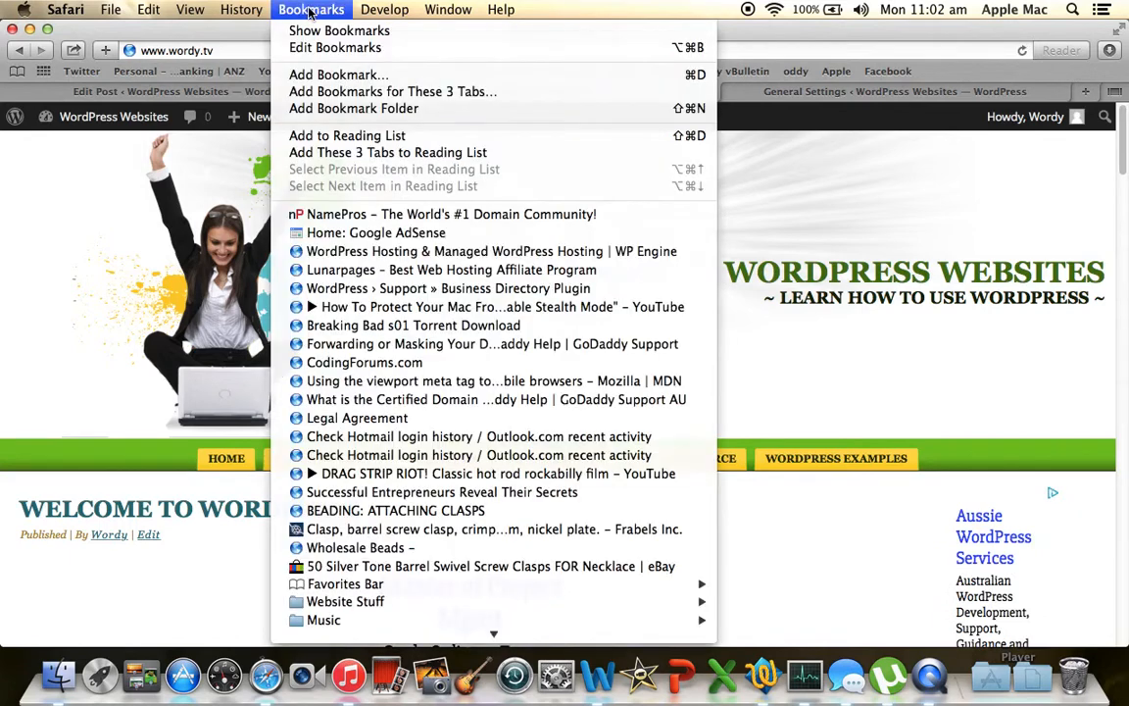
pyautogui.click(314, 75)
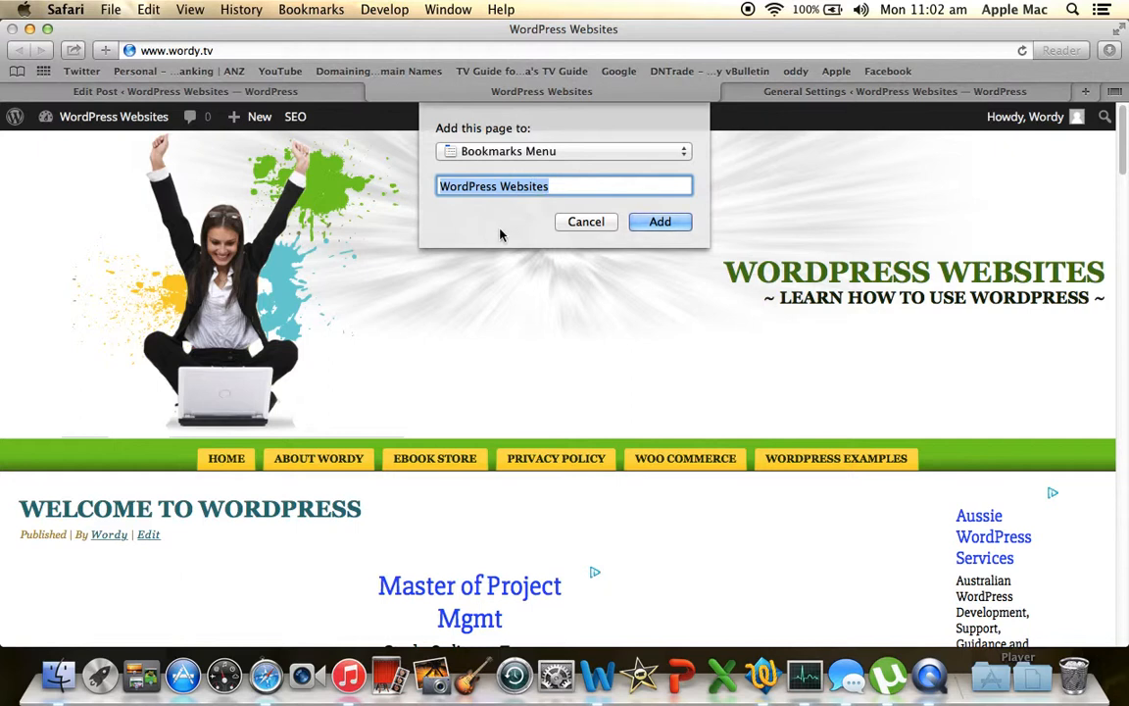
pyautogui.click(585, 222)
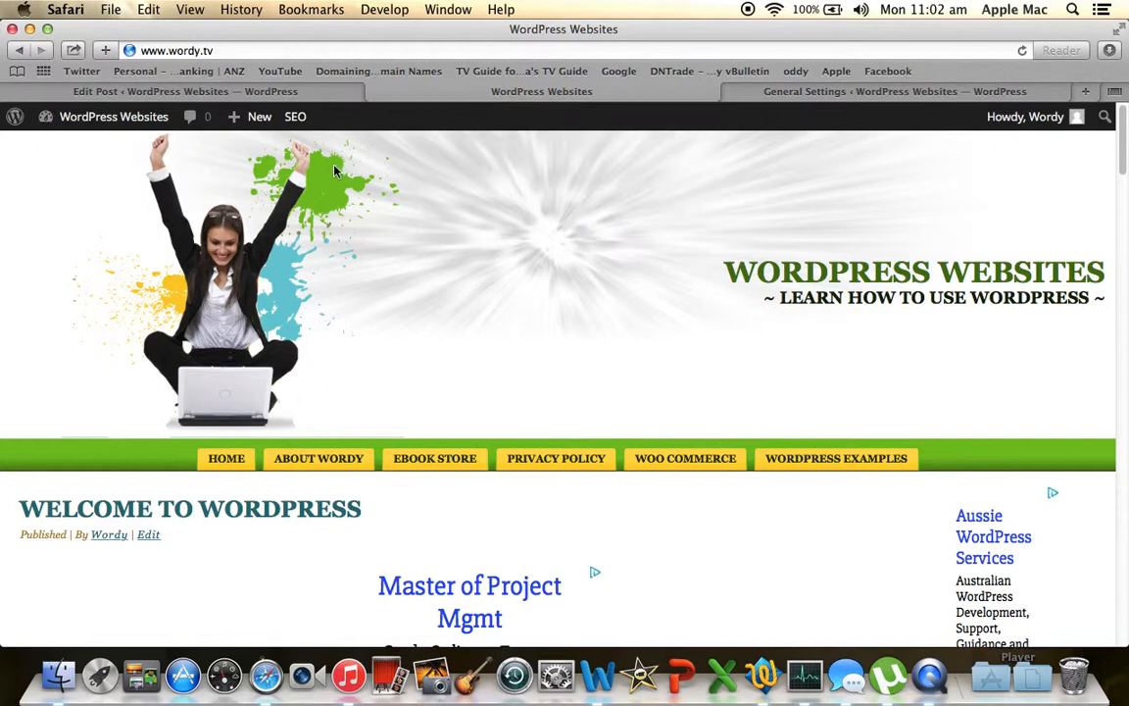
# Open the site's admin dashboard from the home page and look over its overview
pyautogui.moveTo(98, 116)
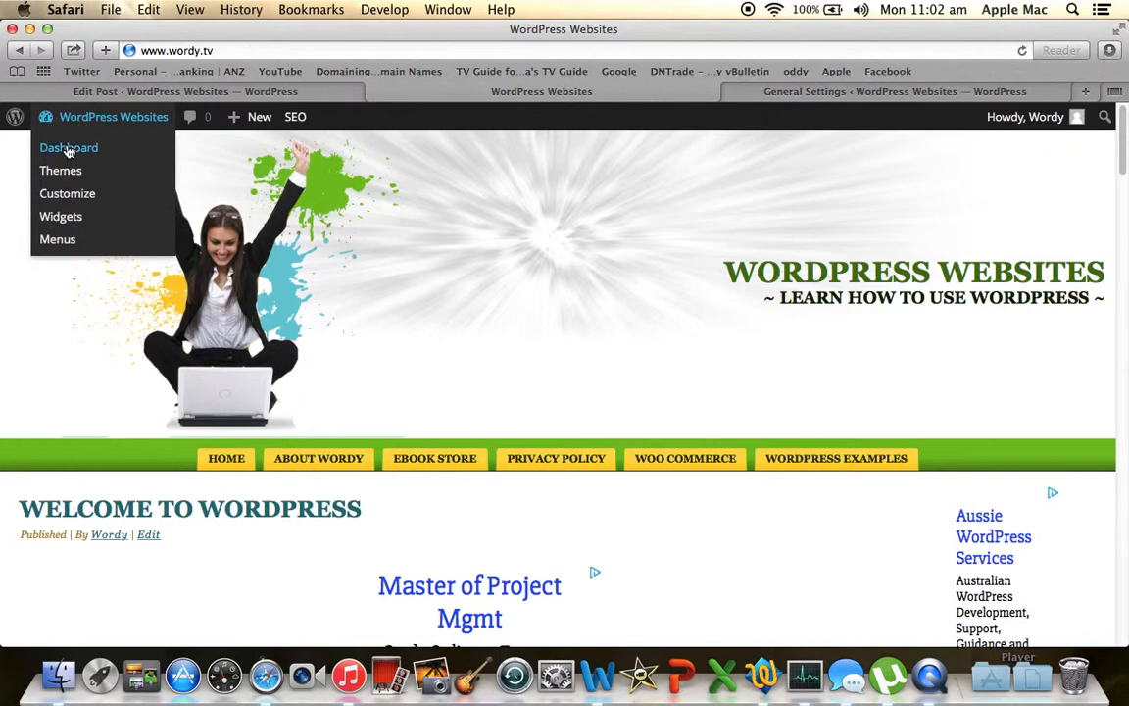
pyautogui.click(68, 148)
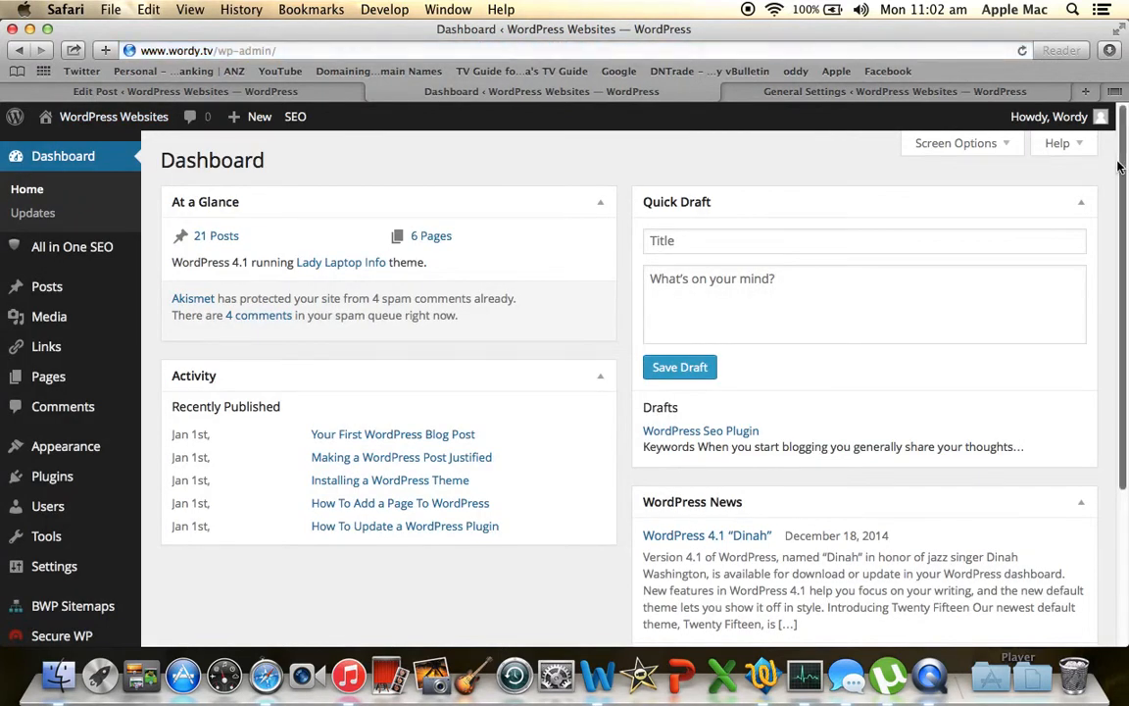
pyautogui.moveTo(1120, 167); pyautogui.dragTo(1120, 221)
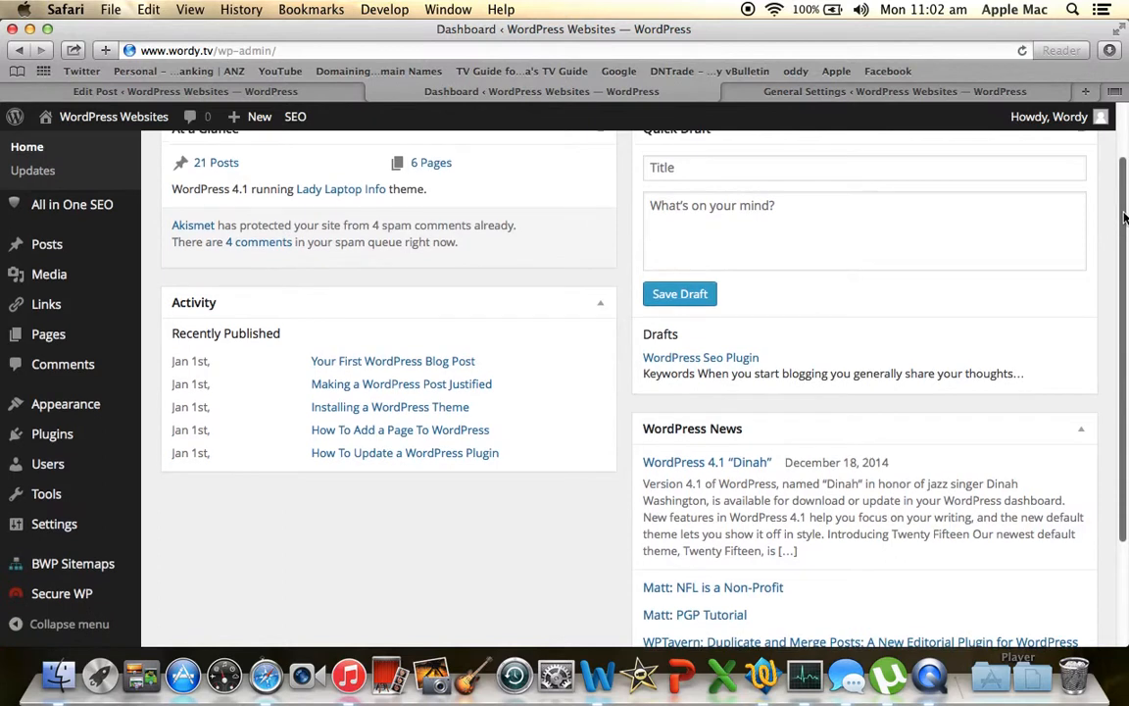
# Review the All in One SEO General Settings again and reopen the site's home page
pyautogui.click(869, 93)
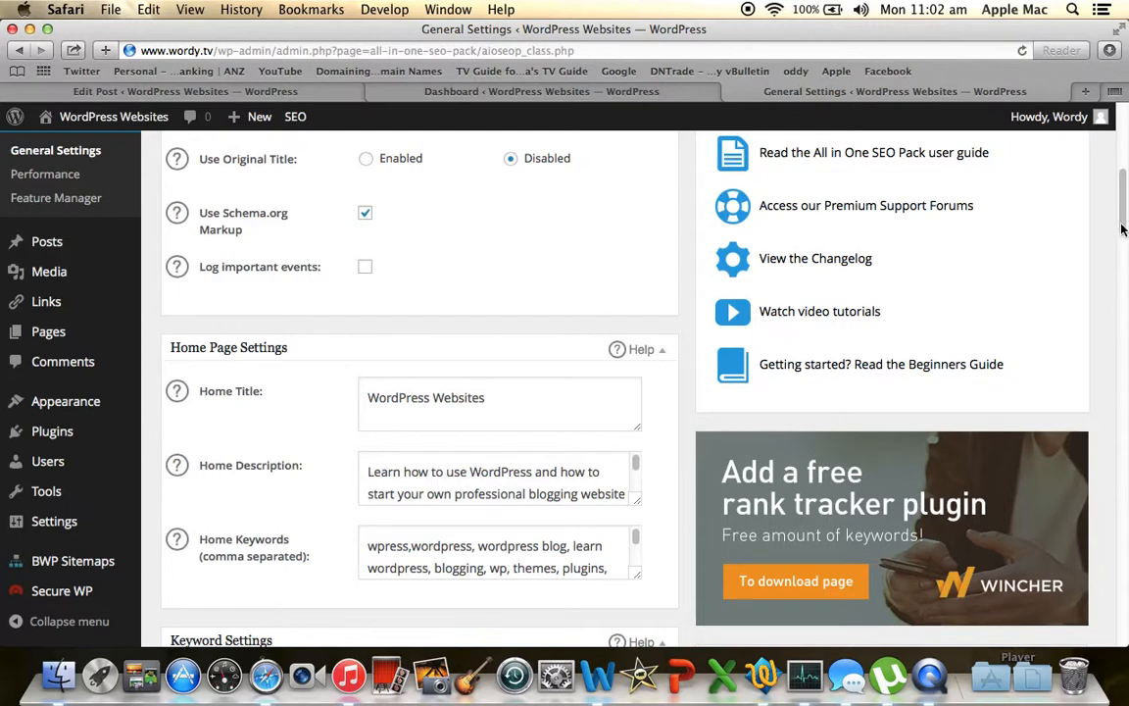
pyautogui.moveTo(1124, 221); pyautogui.dragTo(1122, 127)
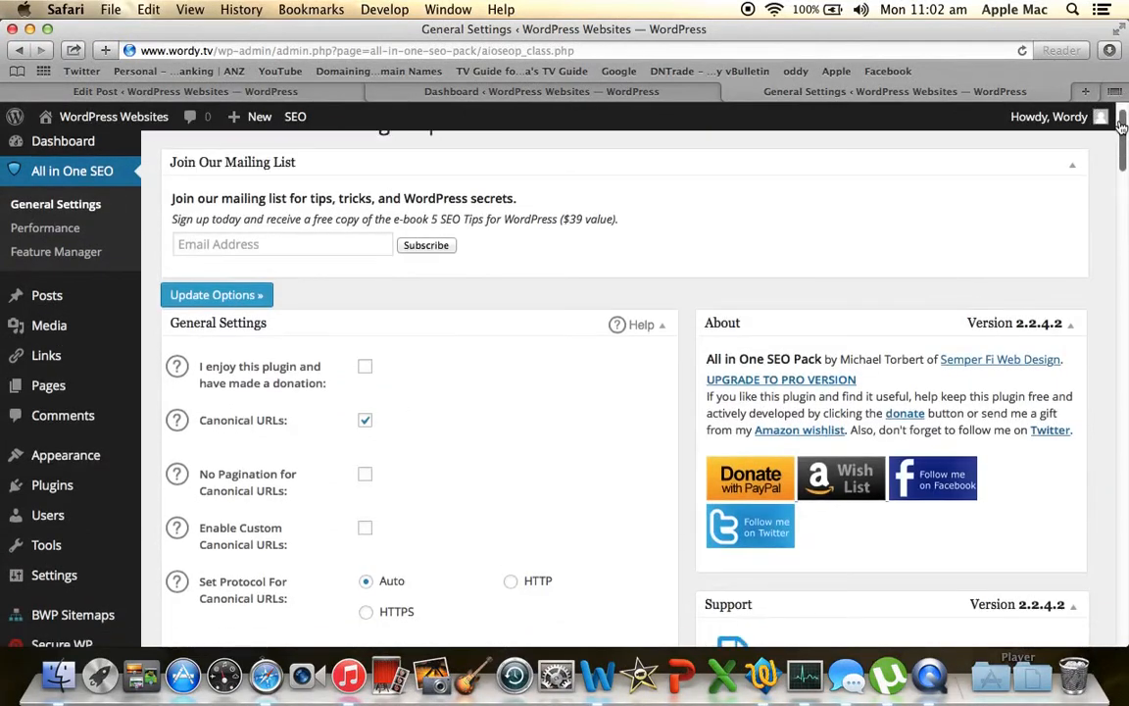
pyautogui.click(450, 92)
pyautogui.click(102, 117)
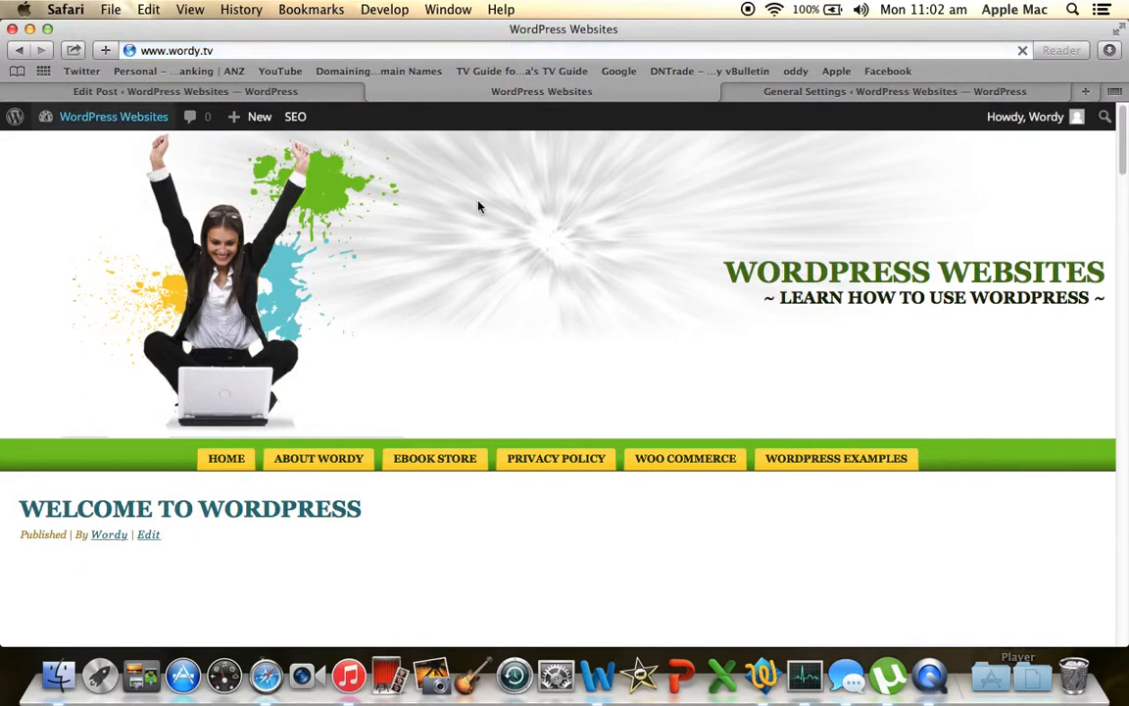
# Show the home page's source code and compare its title, description and keywords tags with the plugin's Home Page Settings
pyautogui.click(389, 9)
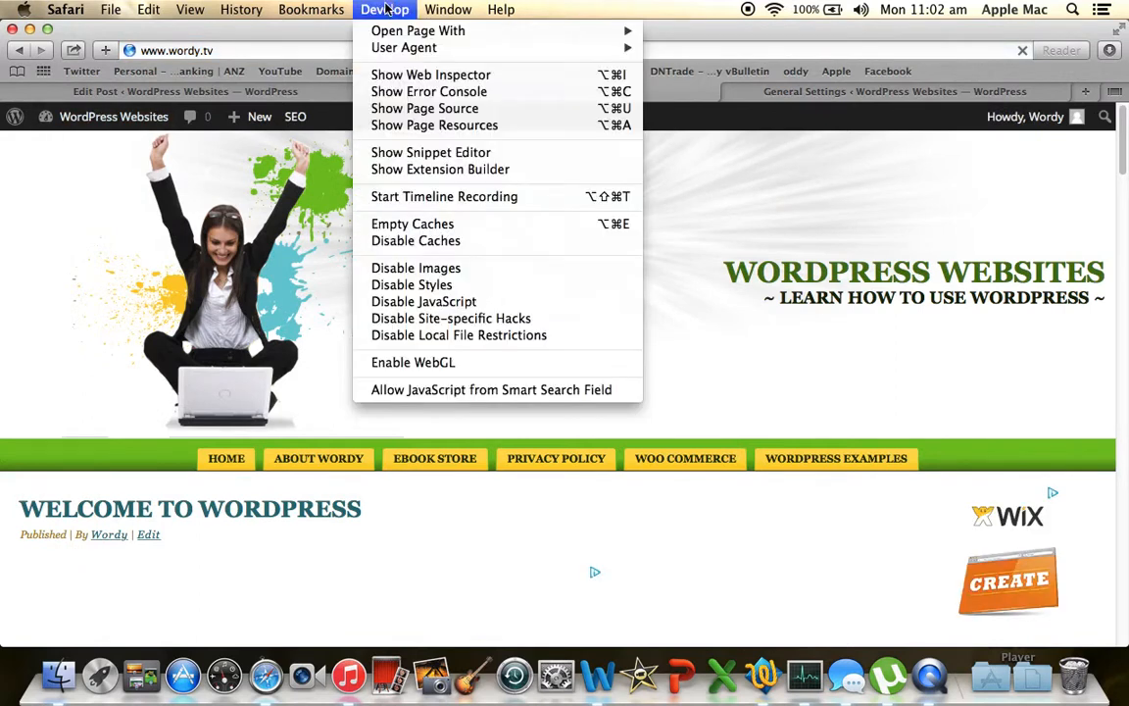
pyautogui.click(402, 112)
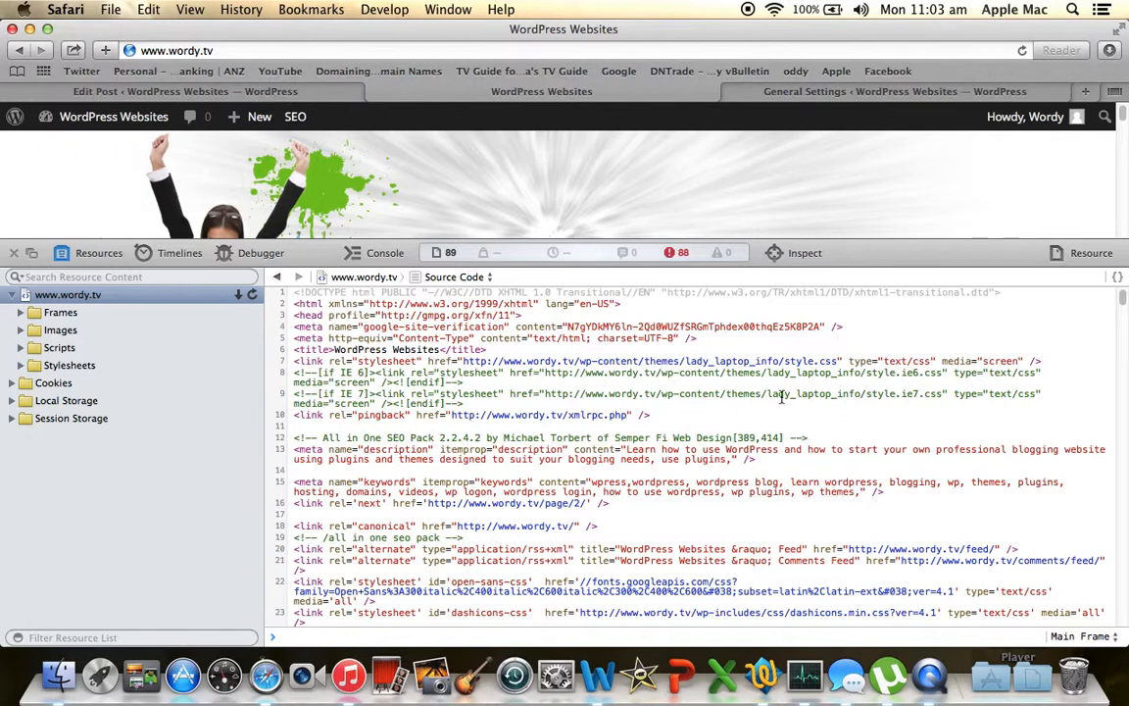
pyautogui.click(753, 88)
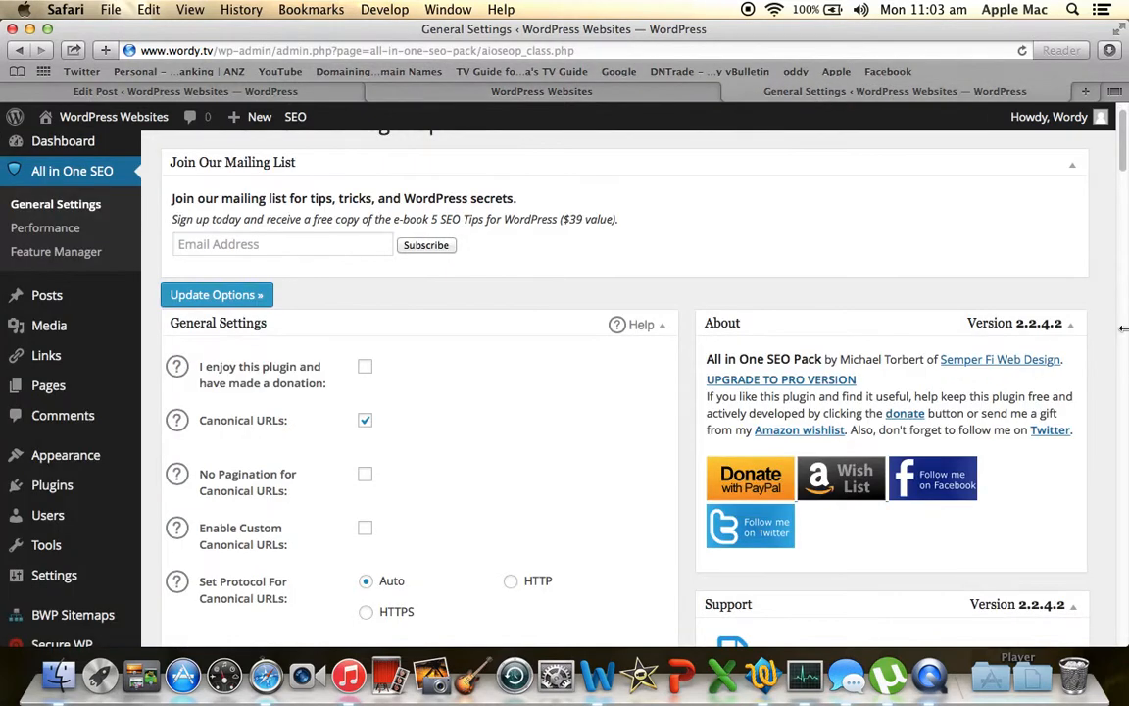
pyautogui.click(1122, 145)
pyautogui.moveTo(1122, 145); pyautogui.dragTo(1116, 226)
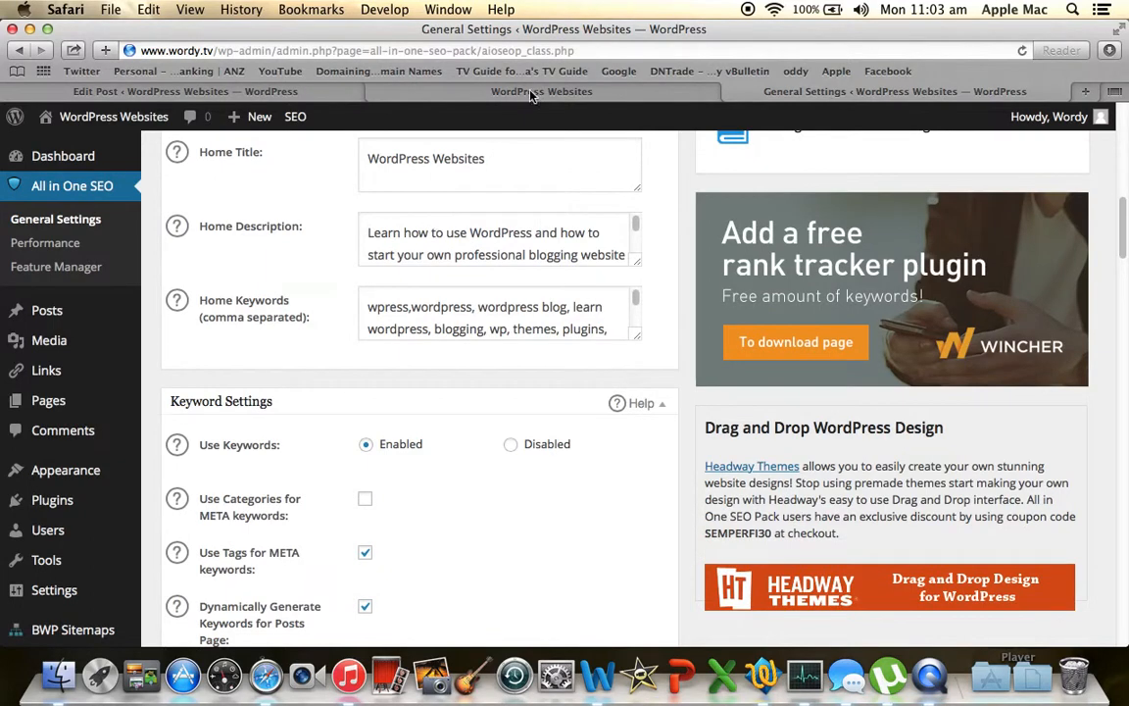
pyautogui.click(476, 85)
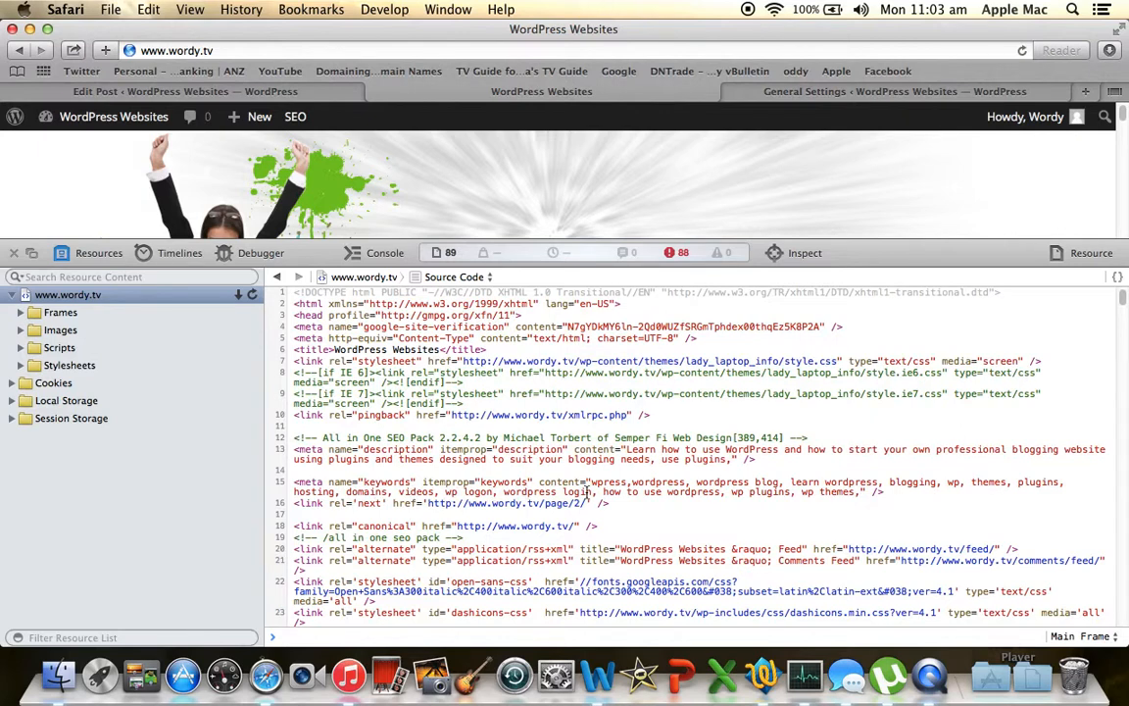
# Review the plugin's General, Home Page and Keyword Settings, collapsing the Join Our Mailing List box, and recheck the home page source
pyautogui.click(829, 94)
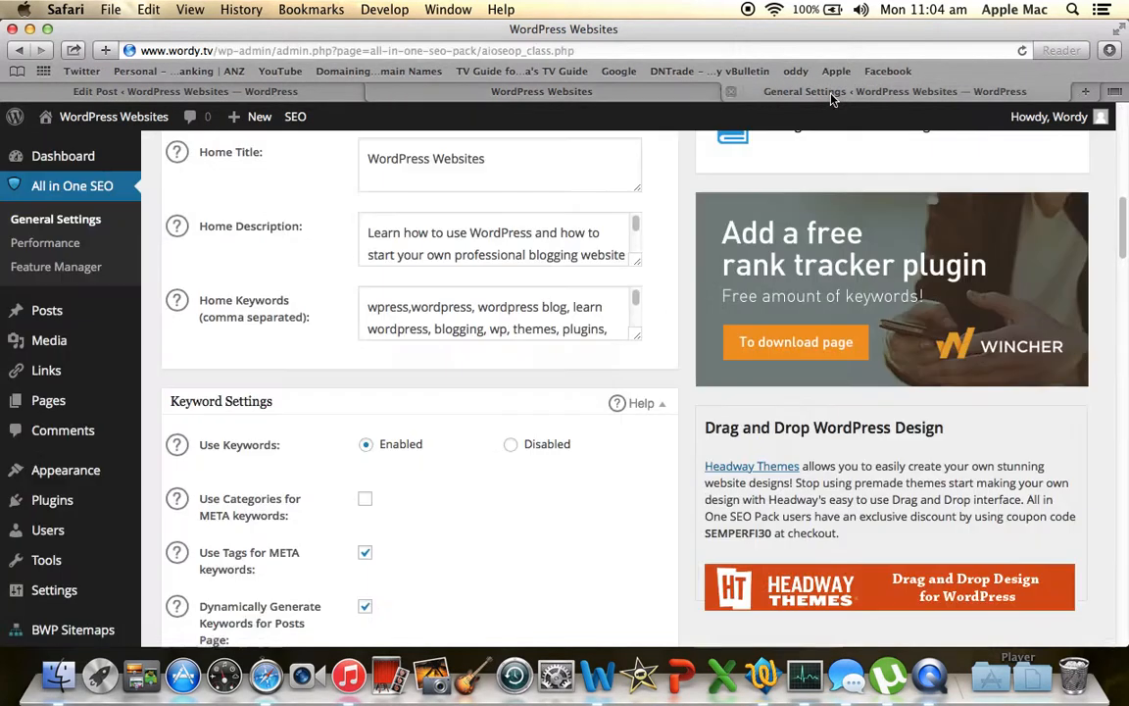
pyautogui.moveTo(1125, 256); pyautogui.dragTo(1115, 39)
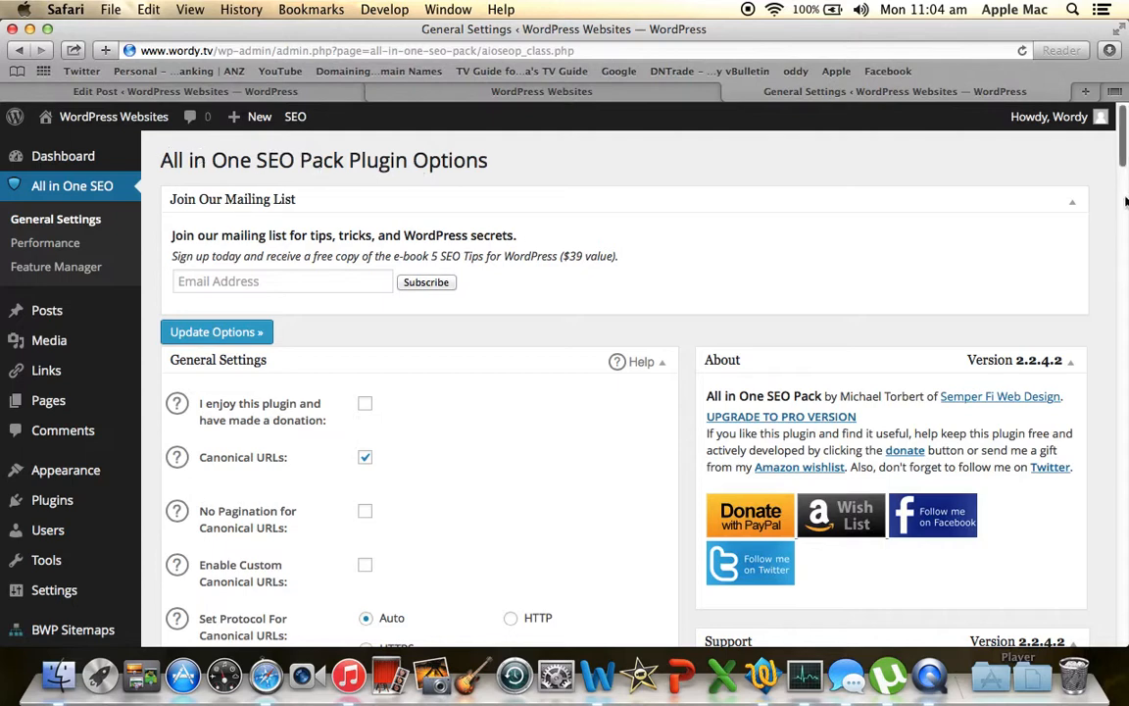
pyautogui.moveTo(1124, 158); pyautogui.dragTo(1124, 242)
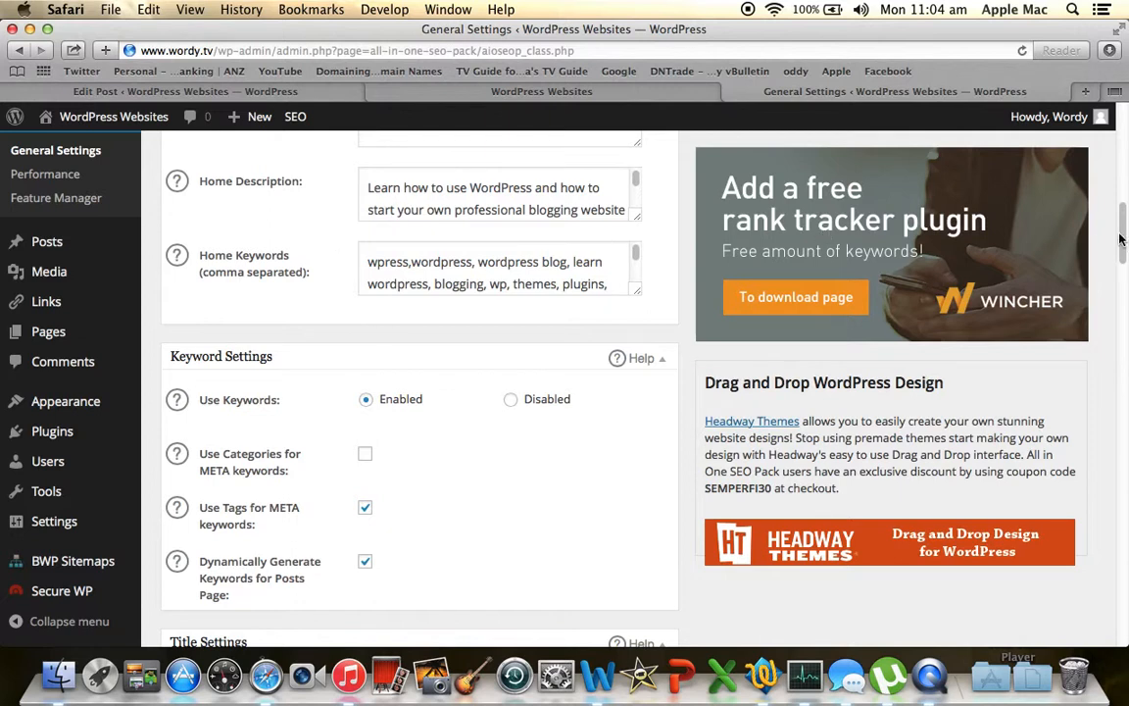
pyautogui.moveTo(1121, 227); pyautogui.dragTo(1121, 213)
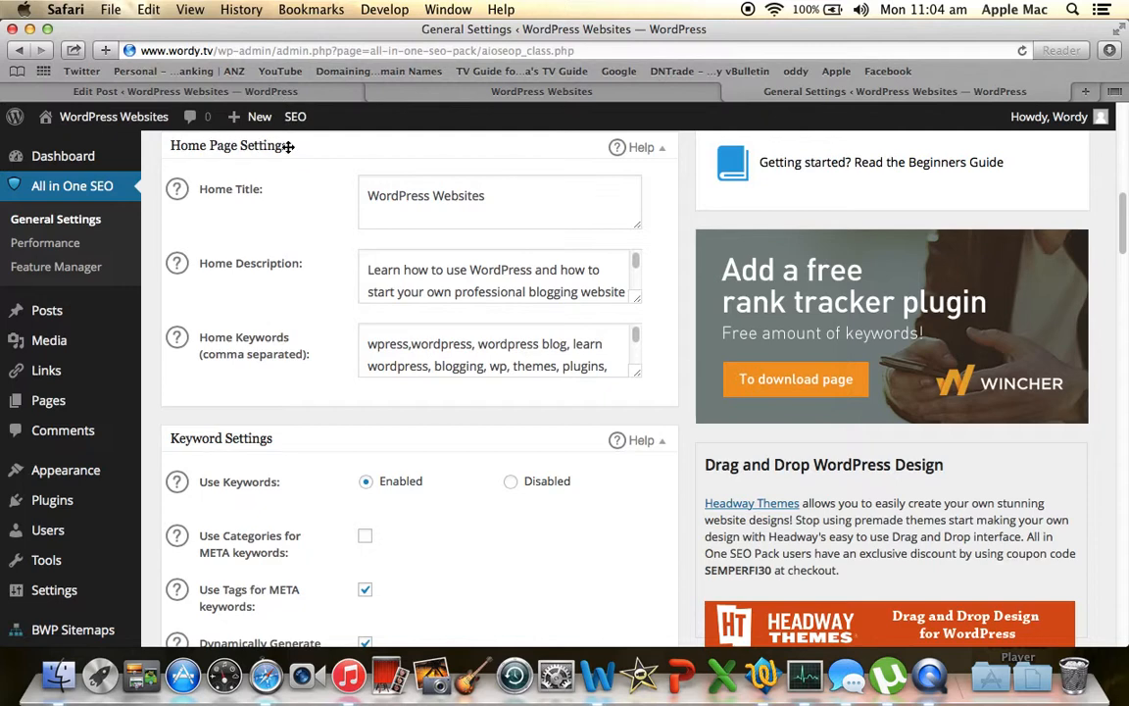
pyautogui.moveTo(1120, 218); pyautogui.dragTo(1113, 118)
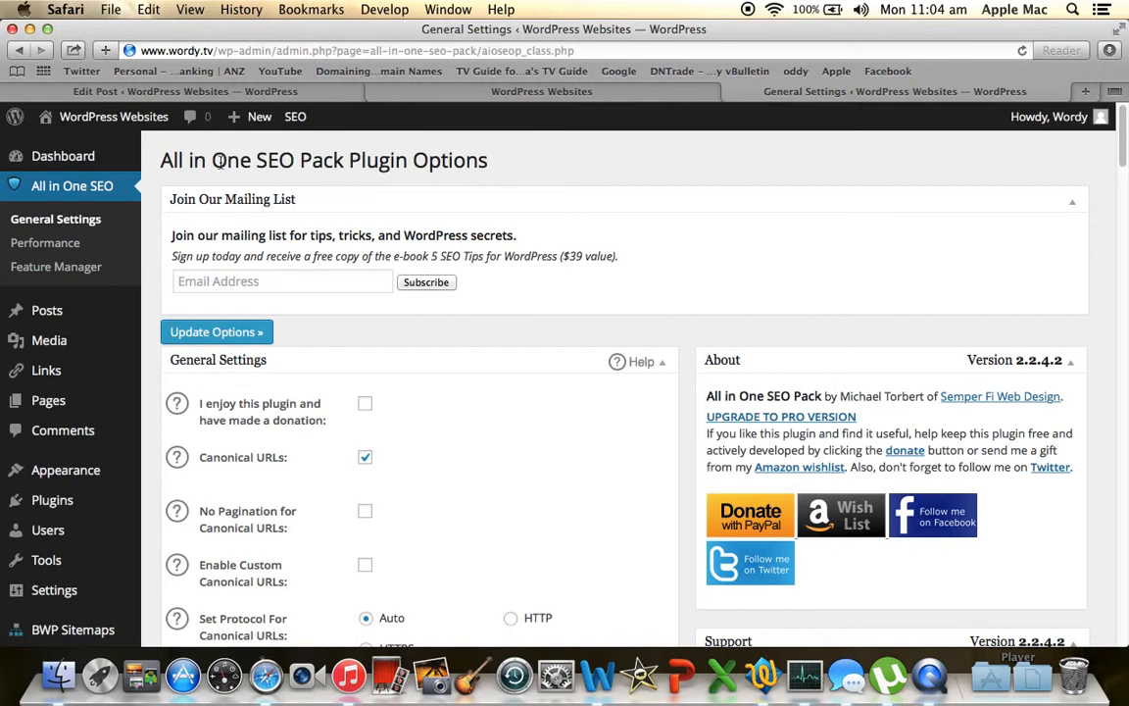
pyautogui.click(609, 191)
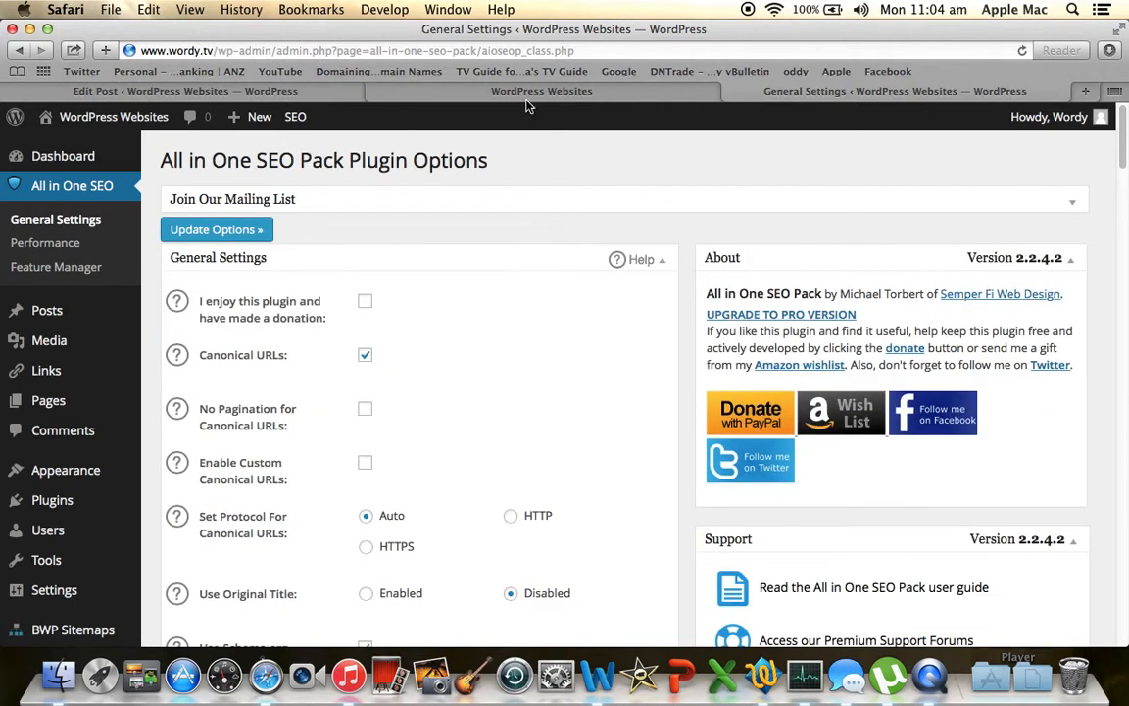
pyautogui.click(515, 93)
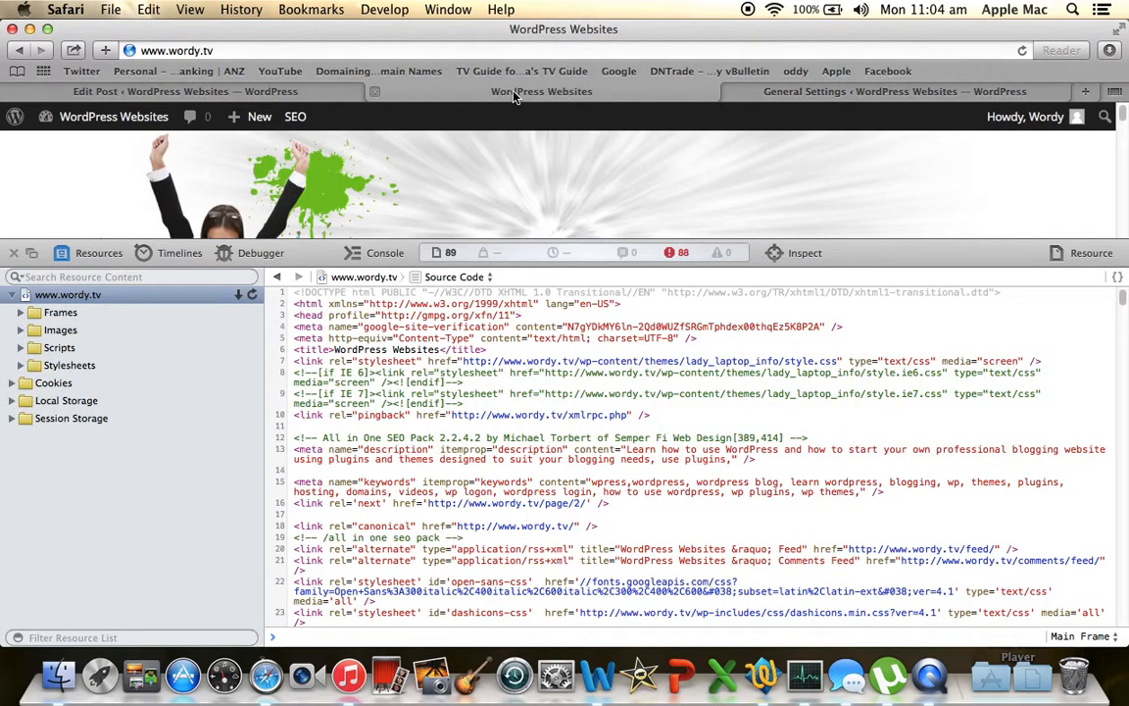
# Examine the WordPress Seo Plugin post's content, tags and All in One SEO Pack fields, including the preview snippet, title and description
pyautogui.click(200, 93)
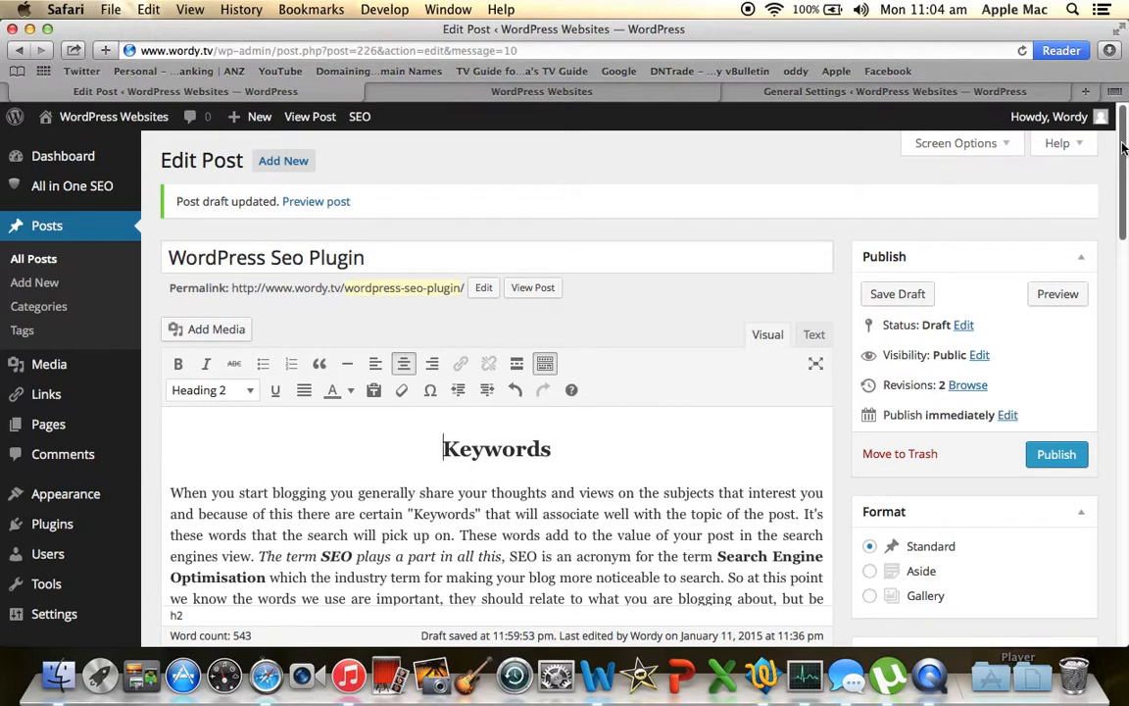
pyautogui.moveTo(1113, 131); pyautogui.dragTo(1112, 315)
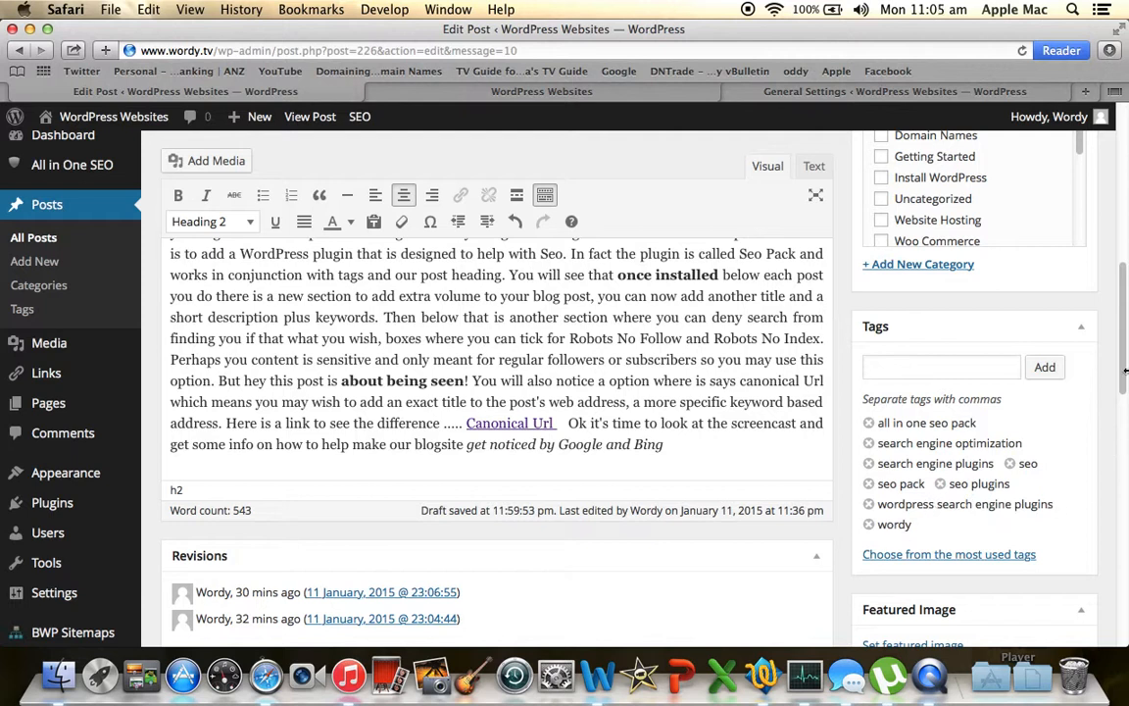
pyautogui.moveTo(1125, 312); pyautogui.dragTo(1120, 466)
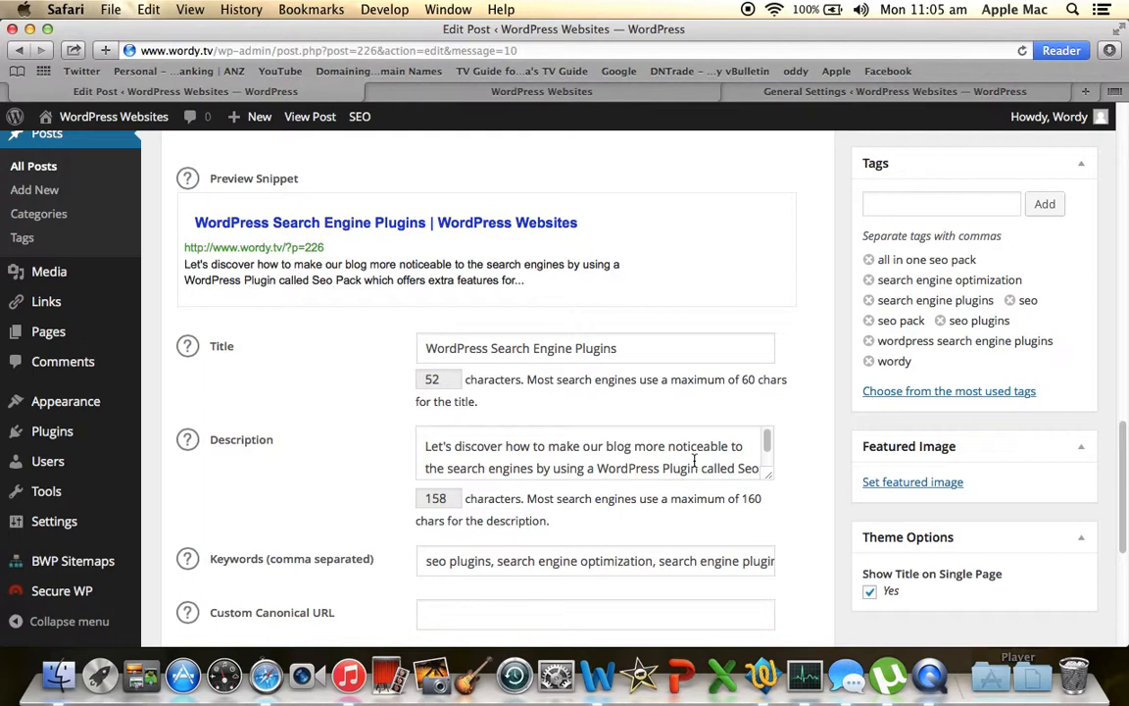
pyautogui.moveTo(1118, 453); pyautogui.dragTo(1123, 168)
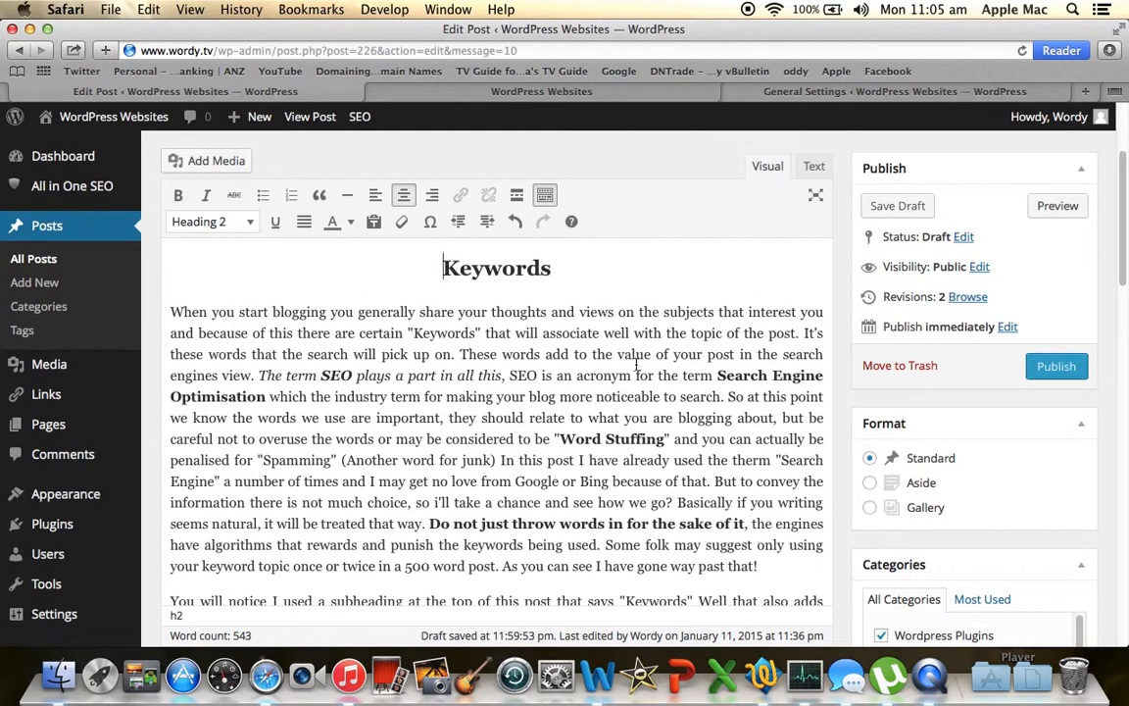
pyautogui.moveTo(1124, 193); pyautogui.dragTo(1119, 458)
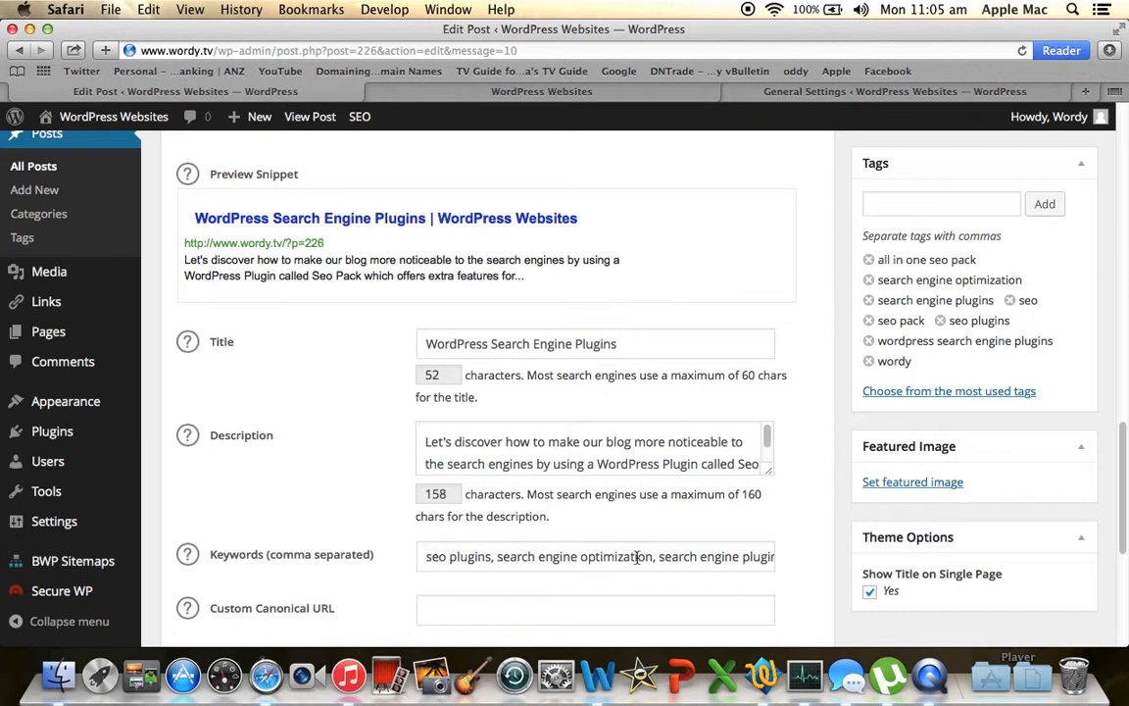
# Read through the full list of keywords in the post's SEO Keywords field
pyautogui.click(751, 559)
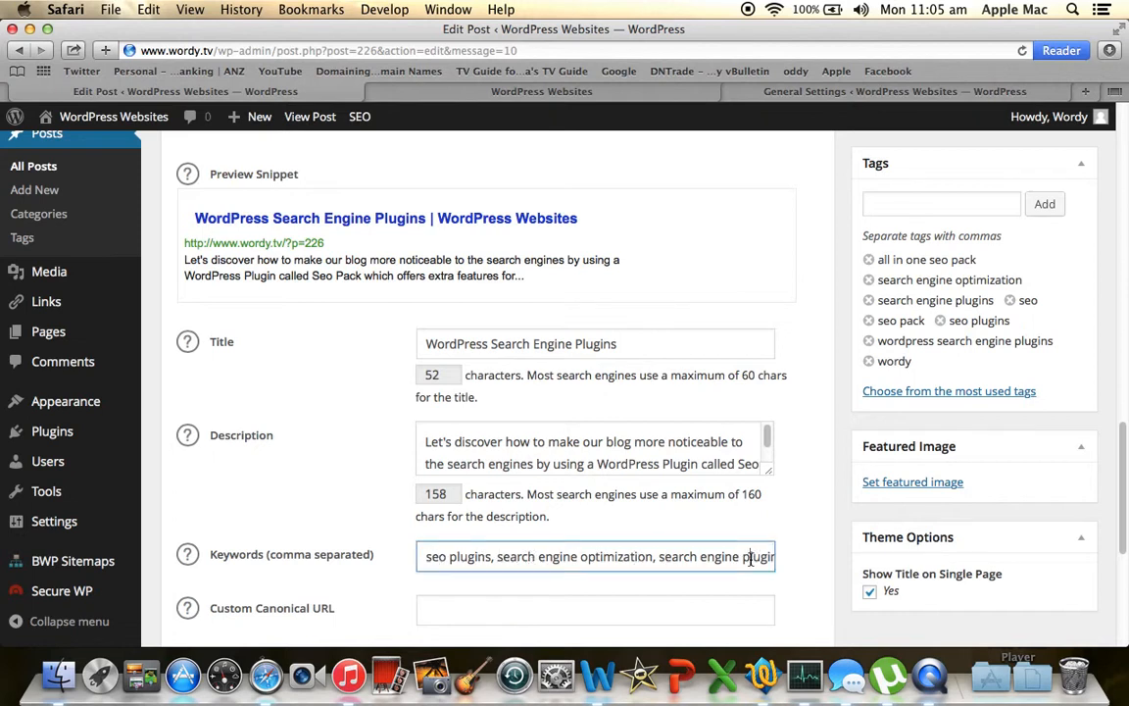
pyautogui.press('Right')
pyautogui.press('Right')
pyautogui.press('Right')
pyautogui.press('Right')
pyautogui.press('Right')
pyautogui.press('Right')
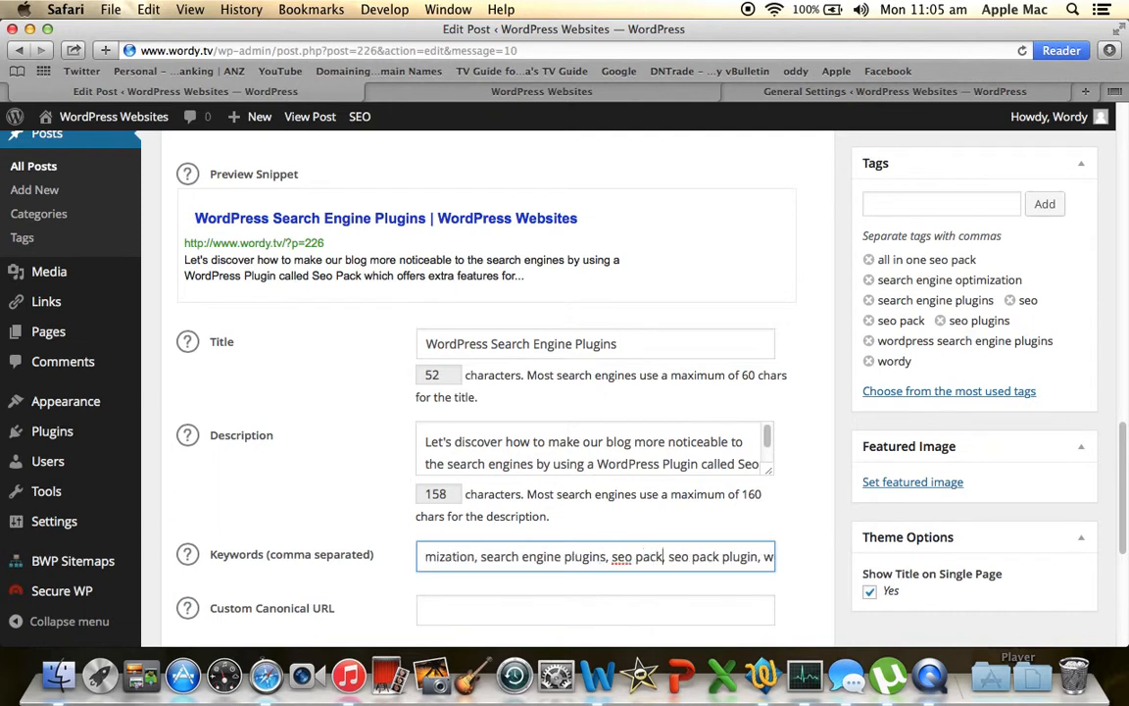
pyautogui.press('Right')
pyautogui.press('Right')
pyautogui.press('Right')
pyautogui.press('Right')
pyautogui.press('Right')
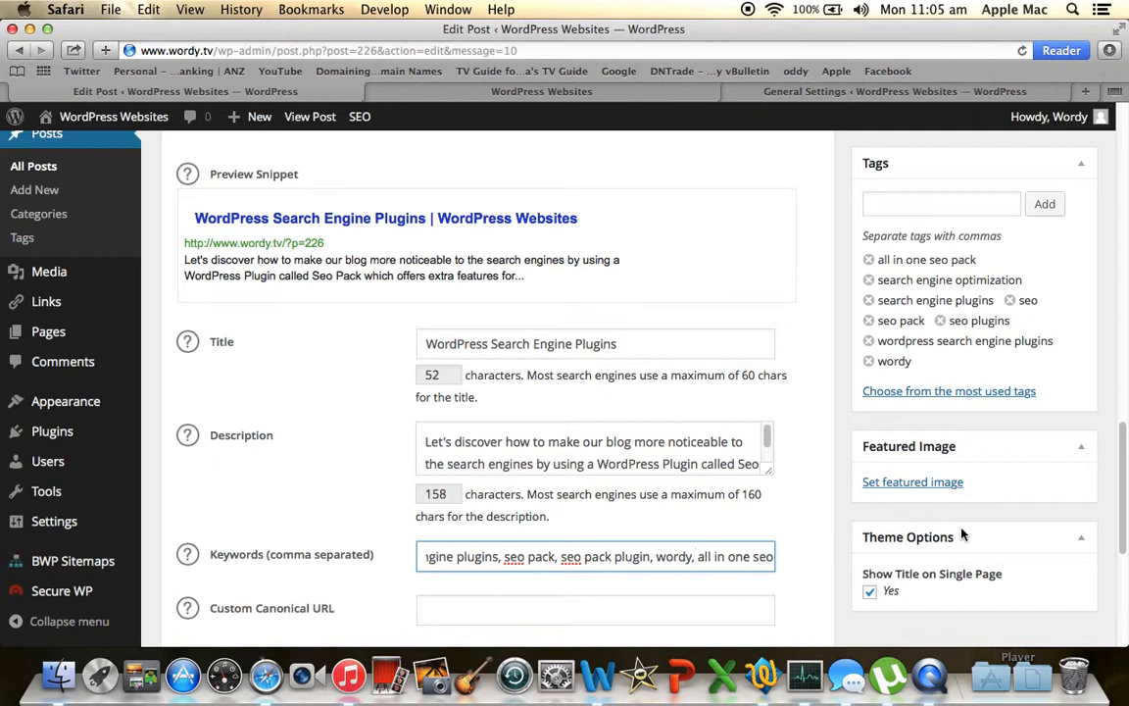
# Try the Robots Meta NOFOLLOW and NOINDEX options on the post, and clear both again
pyautogui.moveTo(1123, 450); pyautogui.dragTo(1119, 524)
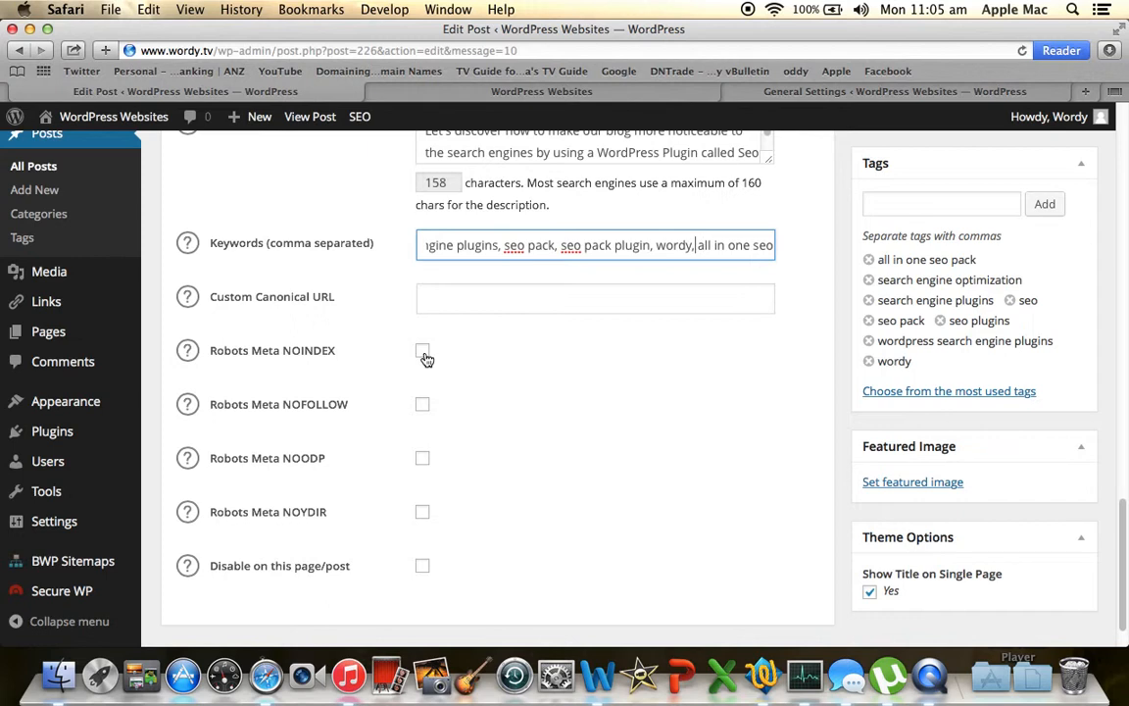
pyautogui.click(425, 406)
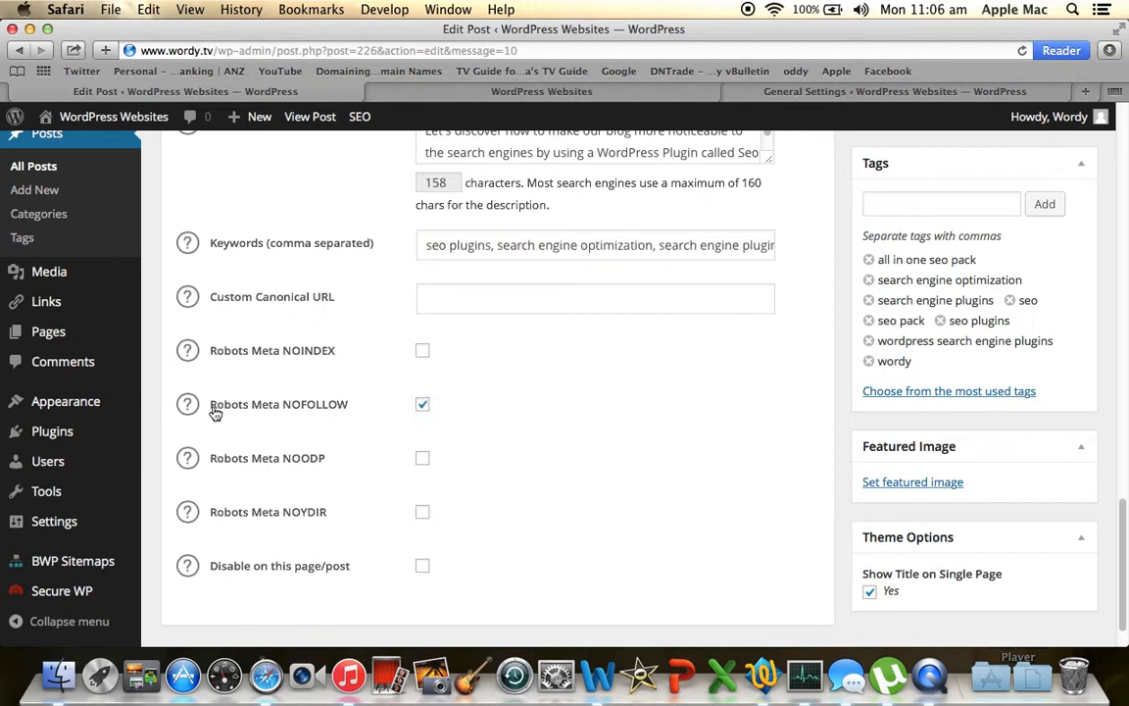
pyautogui.click(422, 350)
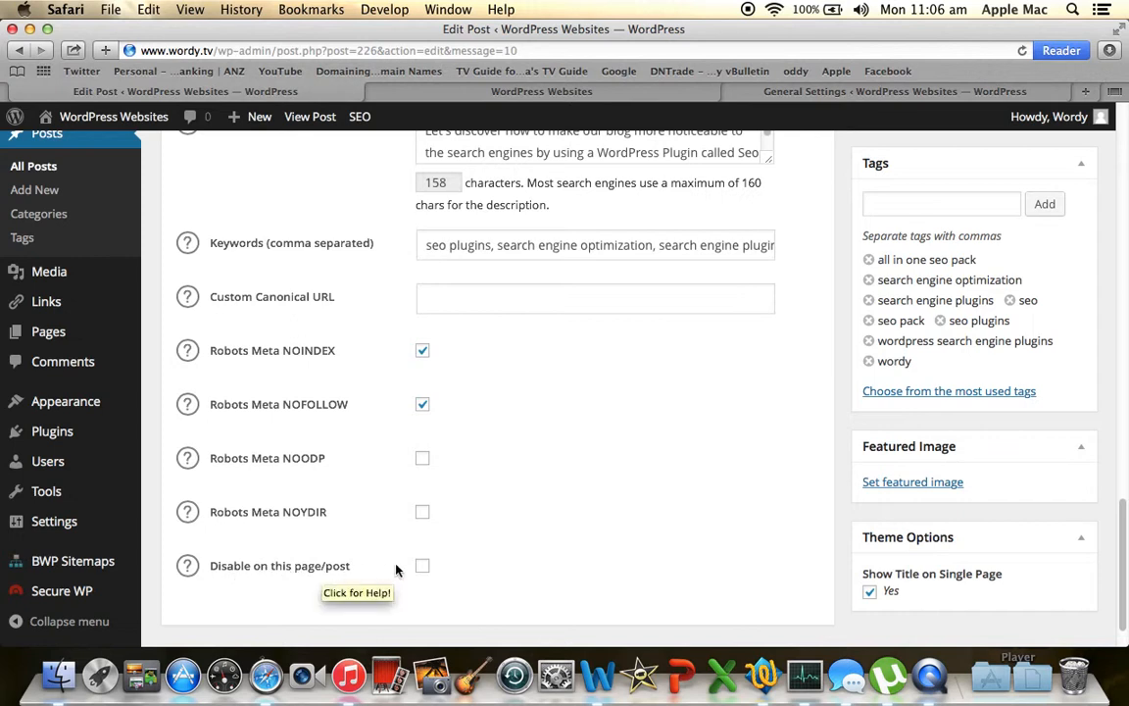
pyautogui.click(423, 404)
pyautogui.click(422, 350)
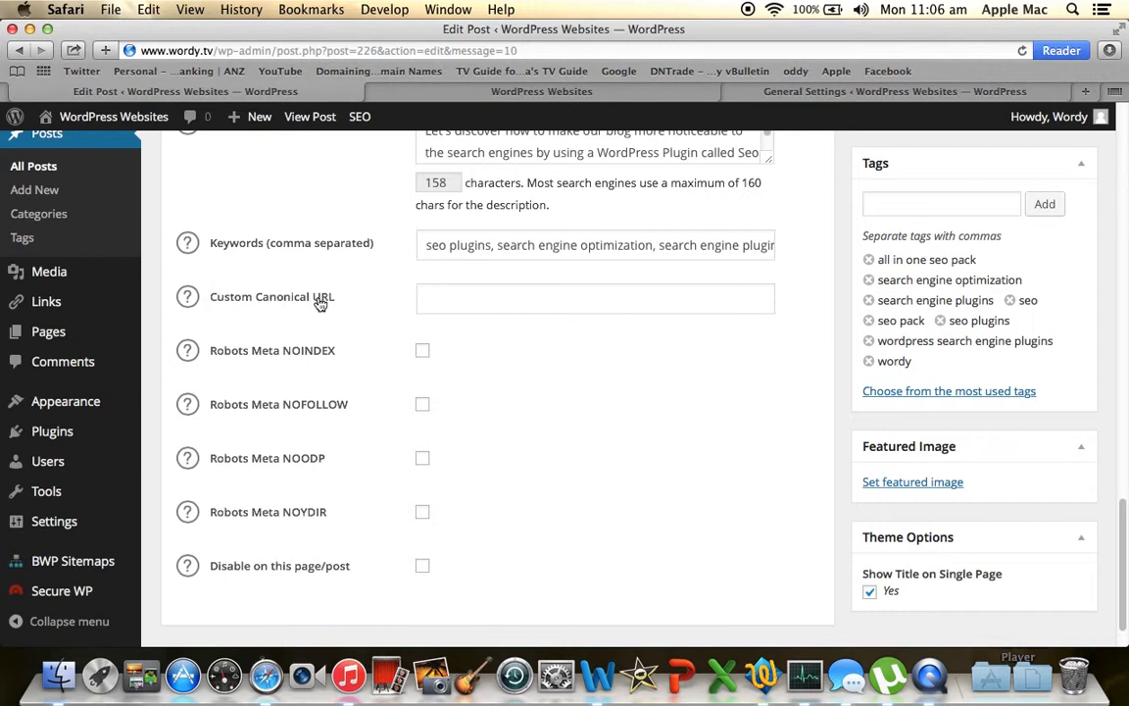
# Inspect the post's Custom Canonical URL field and check the post's title and permalink
pyautogui.click(438, 292)
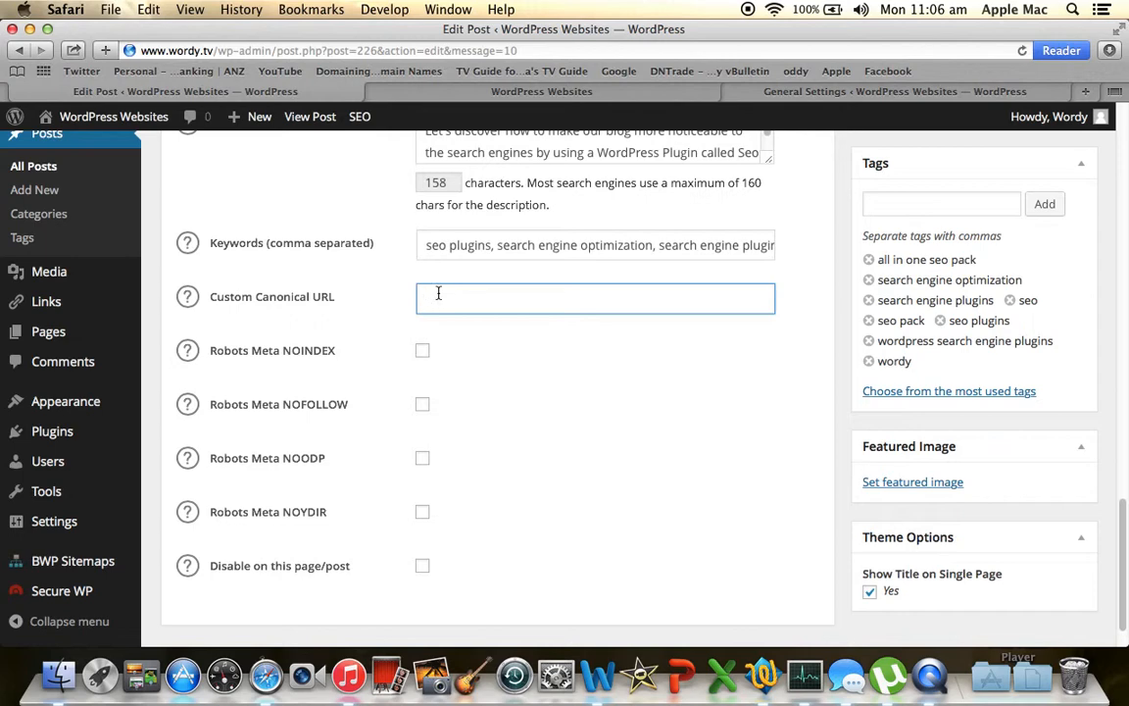
pyautogui.scroll(1, 1118, 470)
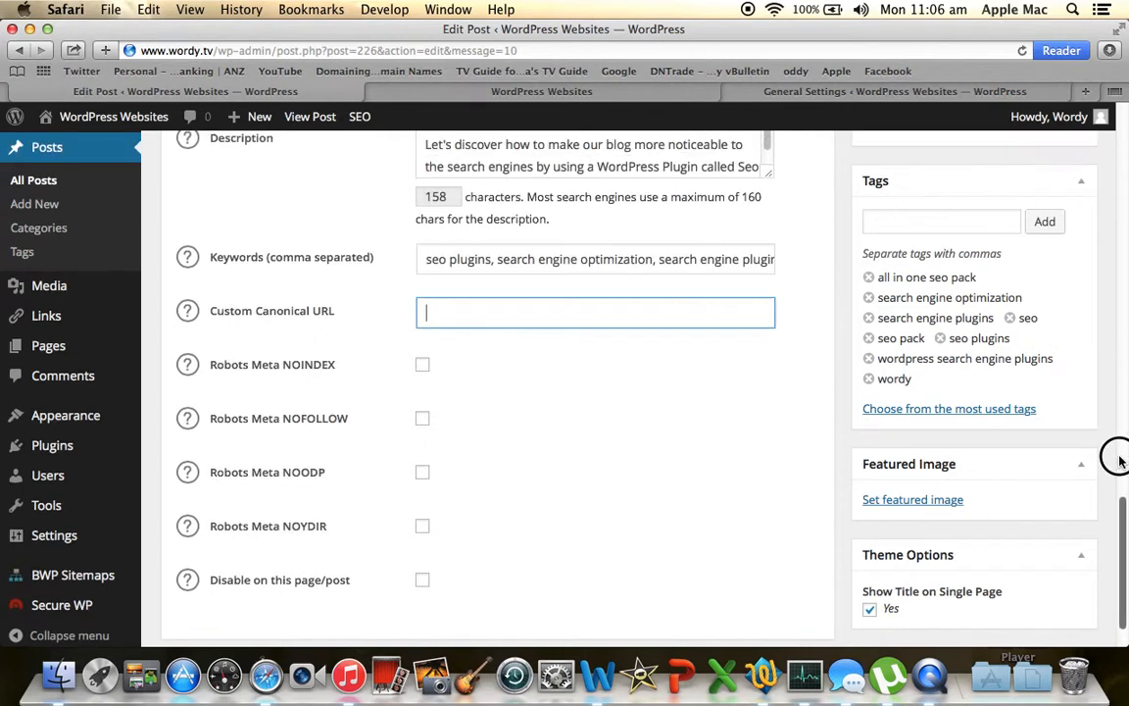
pyautogui.scroll(20, 1118, 461)
pyautogui.scroll(3, 1095, 98)
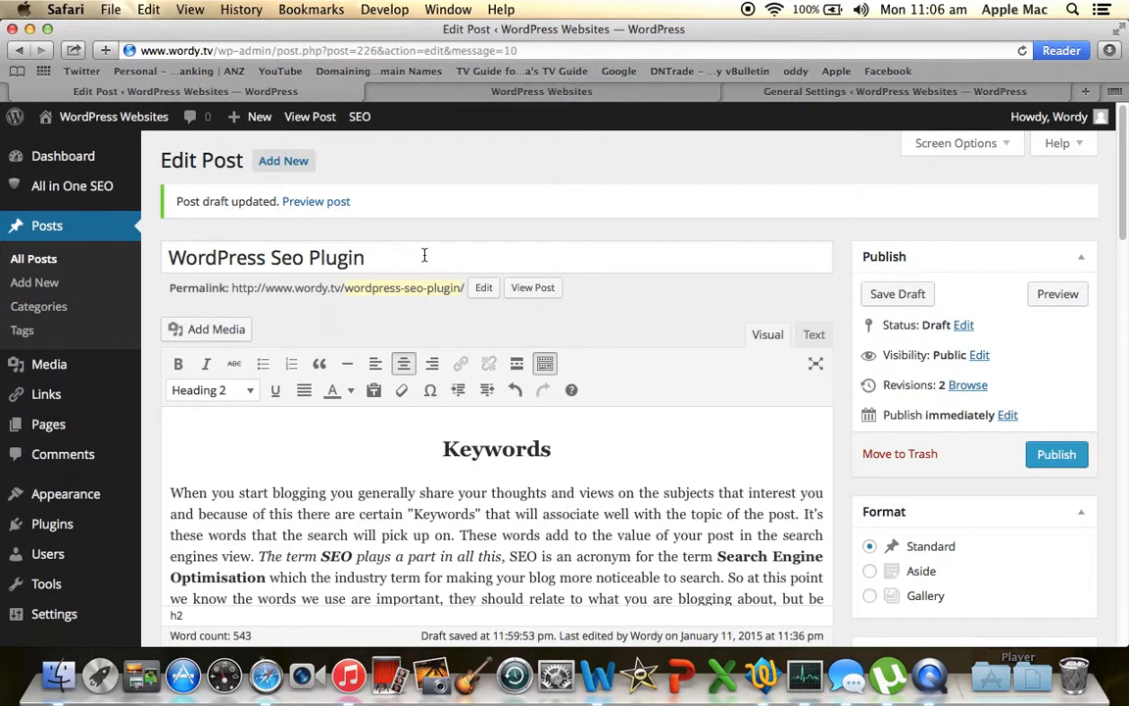
# Close the source code view on the site's home page and look over the page's content
pyautogui.click(526, 93)
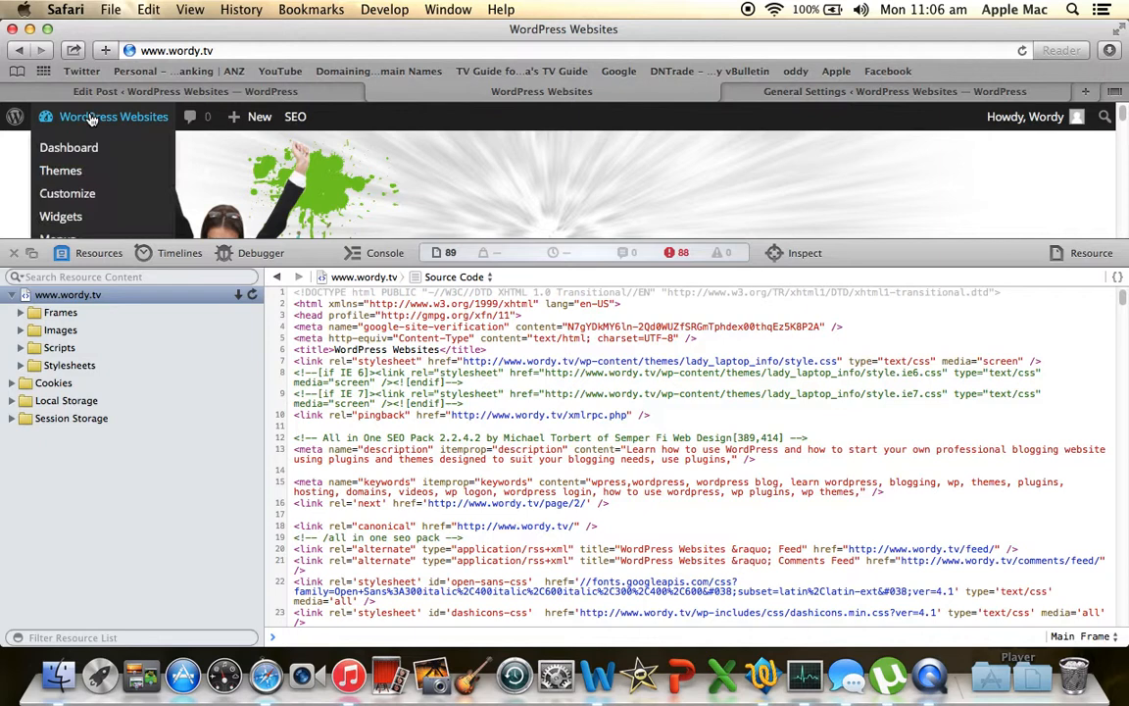
pyautogui.click(14, 254)
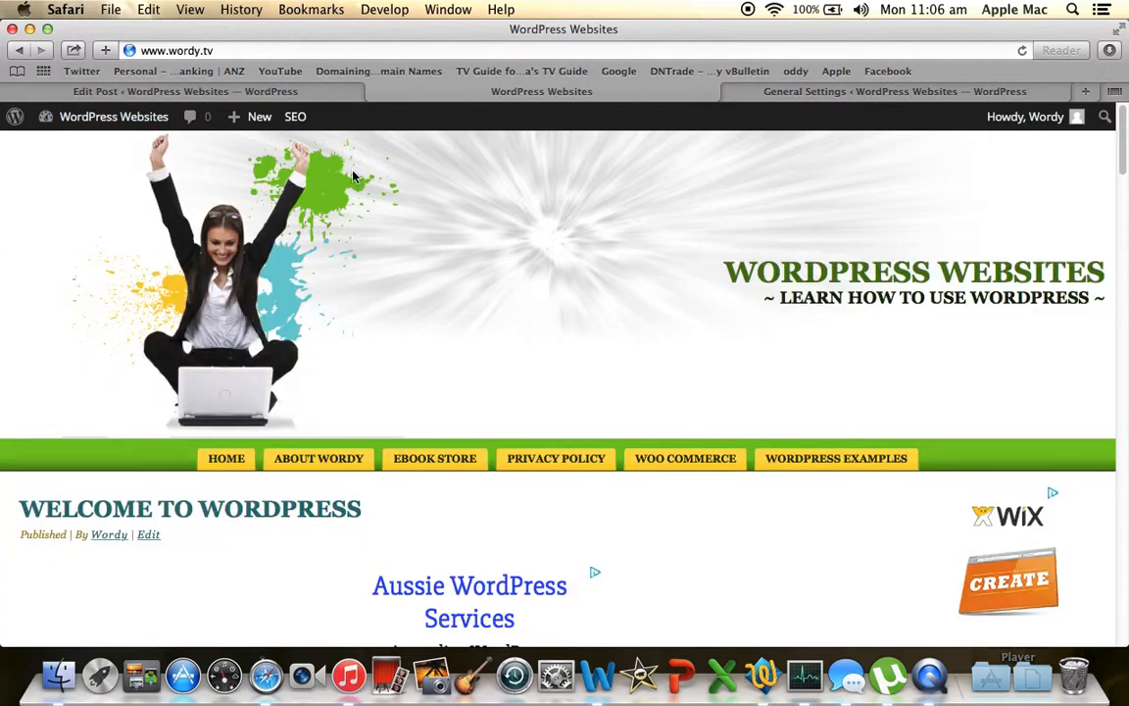
pyautogui.moveTo(111, 117)
pyautogui.moveTo(1122, 162); pyautogui.dragTo(1119, 243)
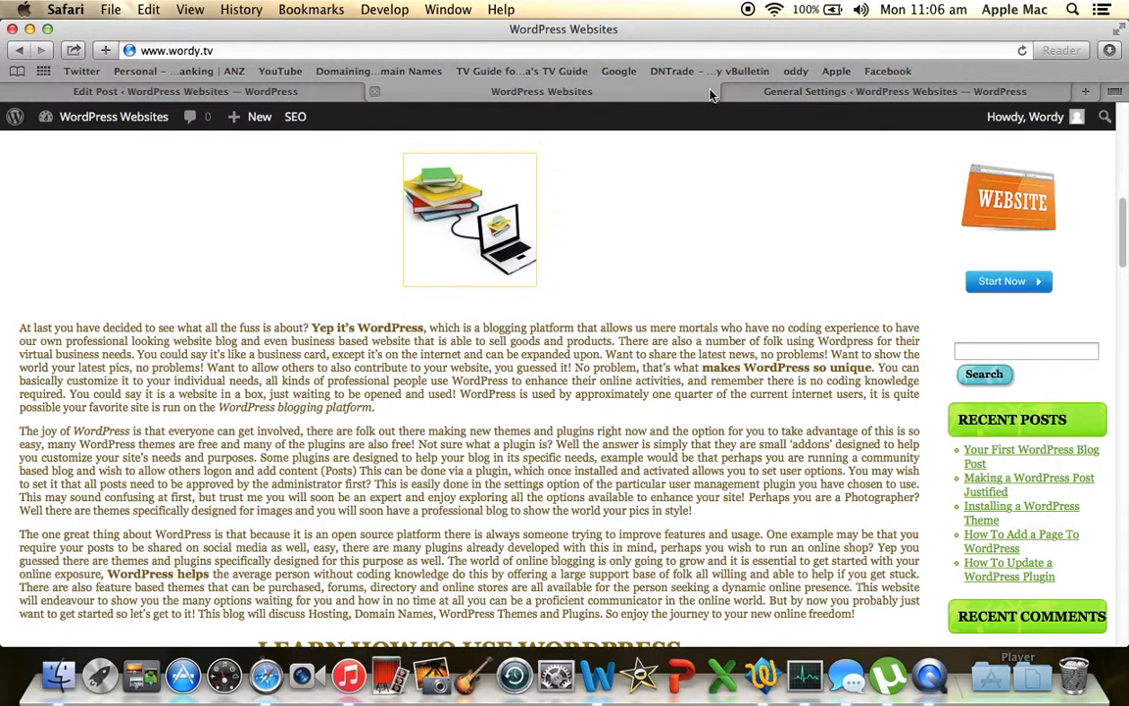
# Open the WordPress Seo Plugin draft for editing from the admin's list of all posts
pyautogui.moveTo(93, 116)
pyautogui.click(56, 150)
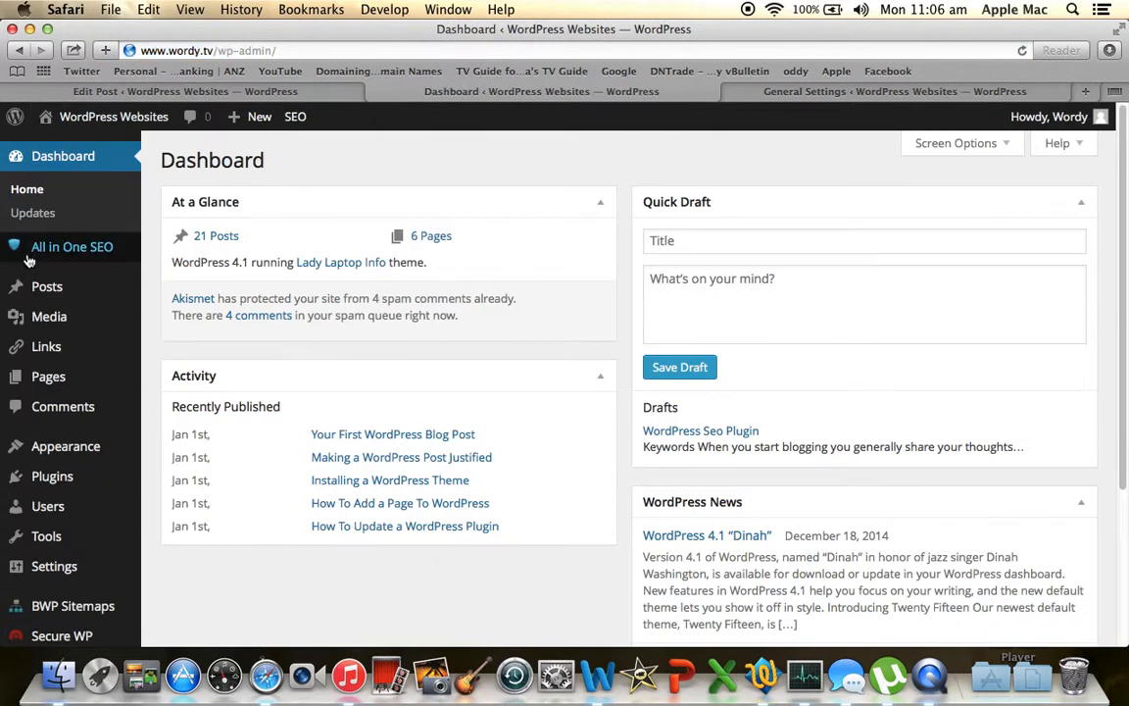
pyautogui.moveTo(36, 311)
pyautogui.moveTo(54, 287)
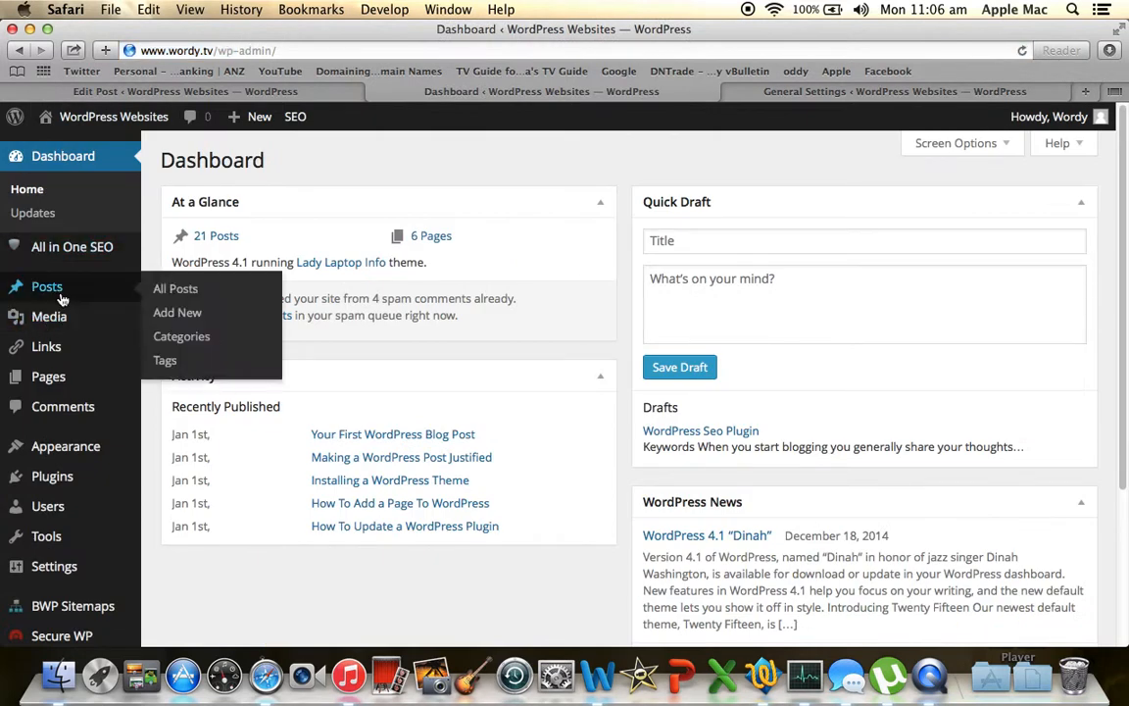
pyautogui.click(167, 292)
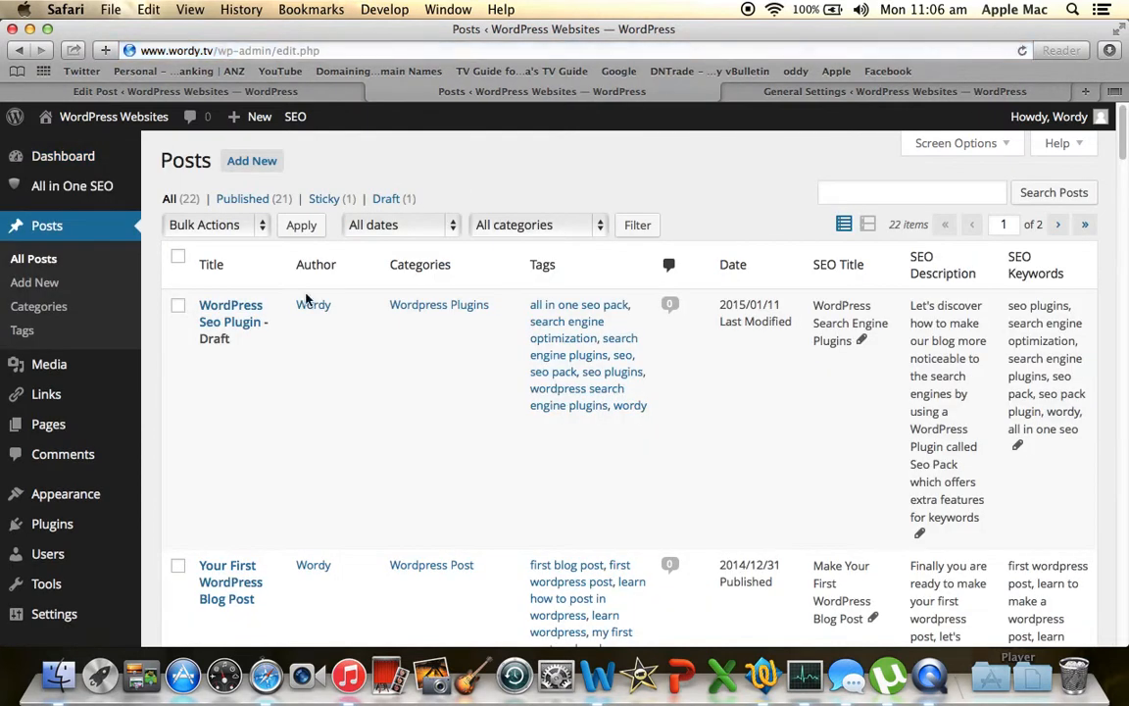
pyautogui.moveTo(216, 357)
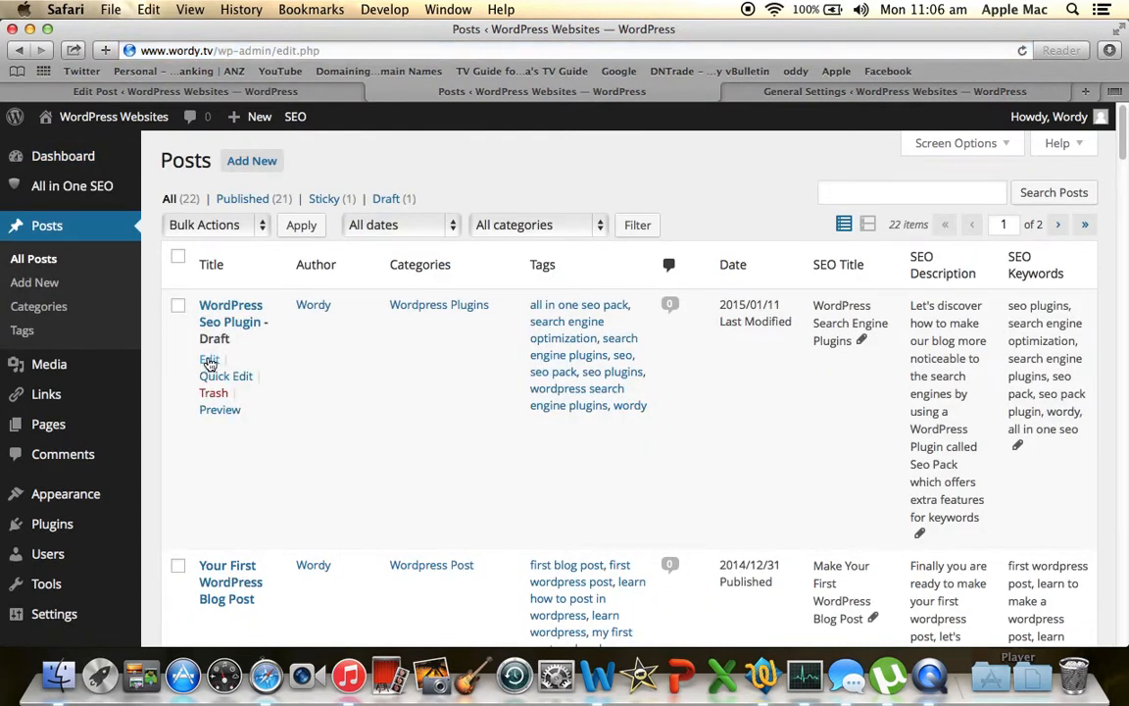
pyautogui.click(209, 363)
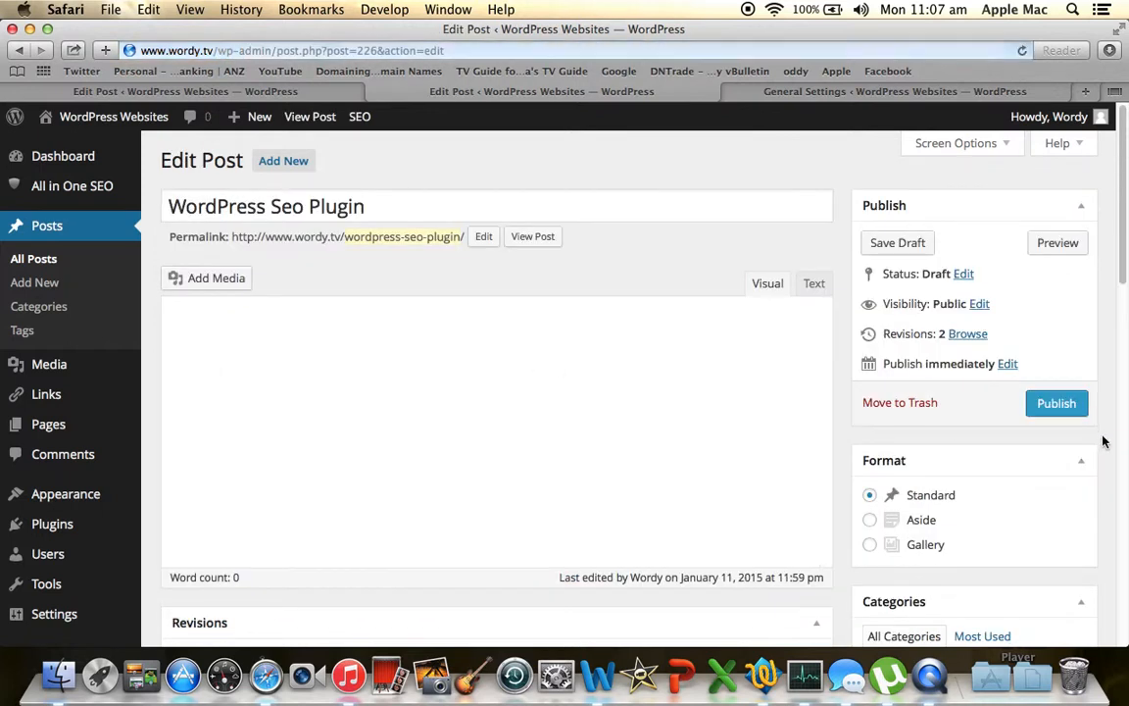
# Publish the WordPress Seo Plugin post and open its live page from the site's home page
pyautogui.click(1055, 407)
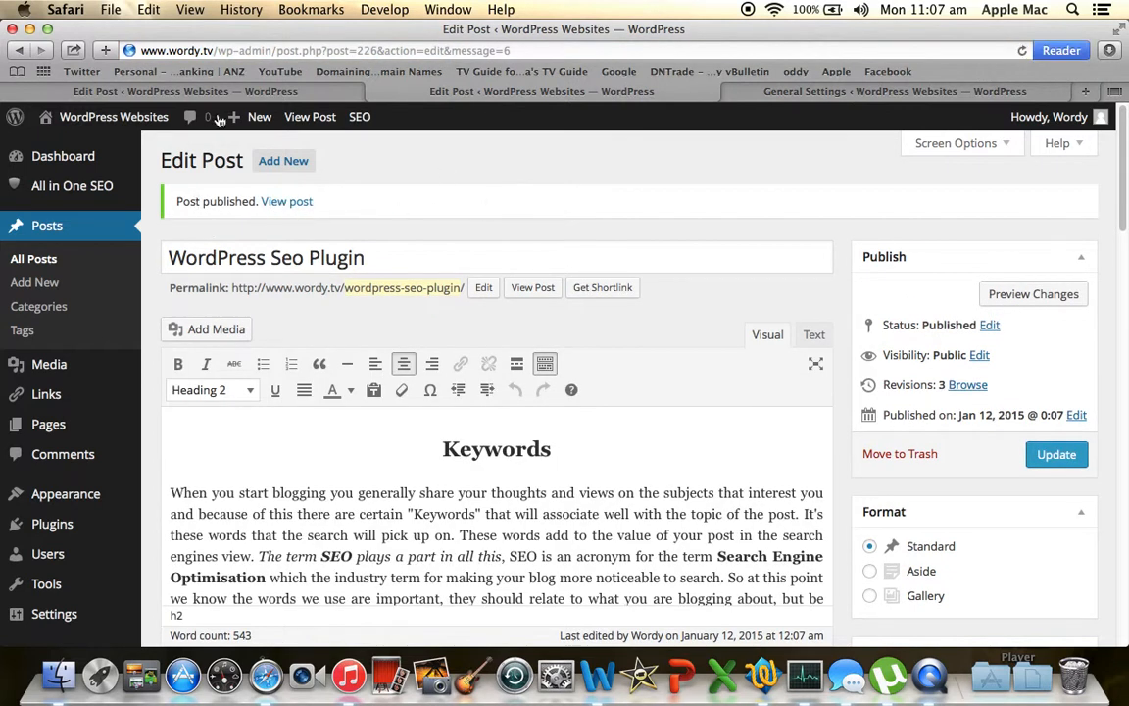
pyautogui.click(98, 121)
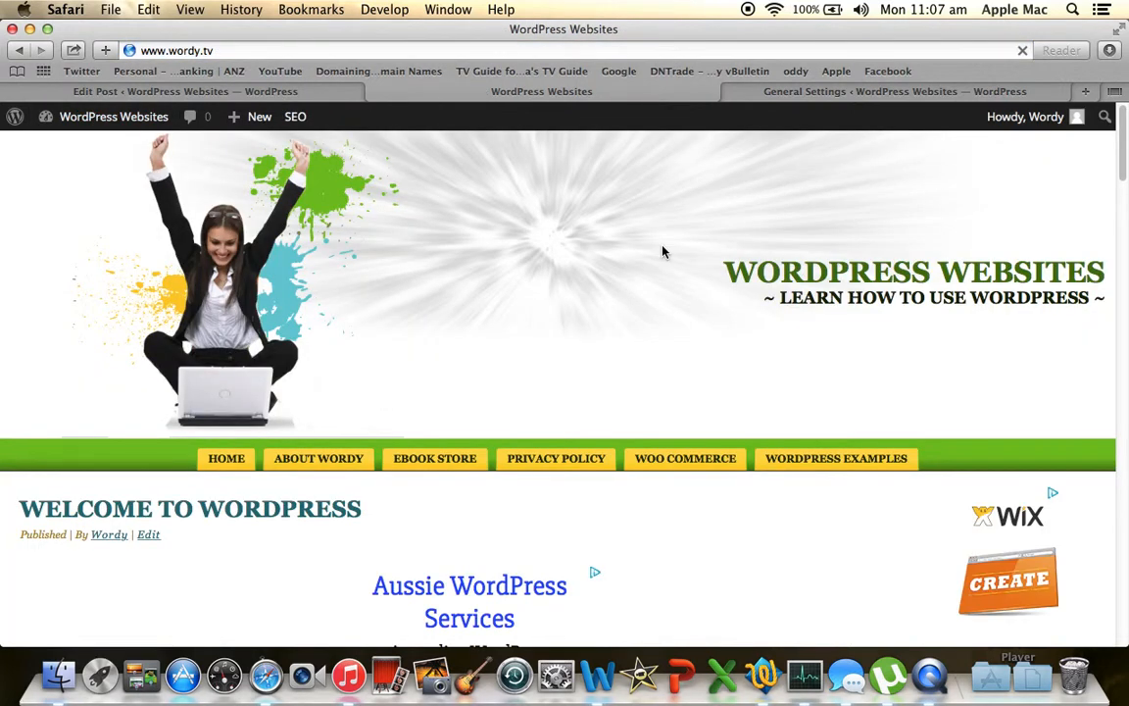
pyautogui.click(1122, 171)
pyautogui.moveTo(1125, 161); pyautogui.dragTo(1116, 402)
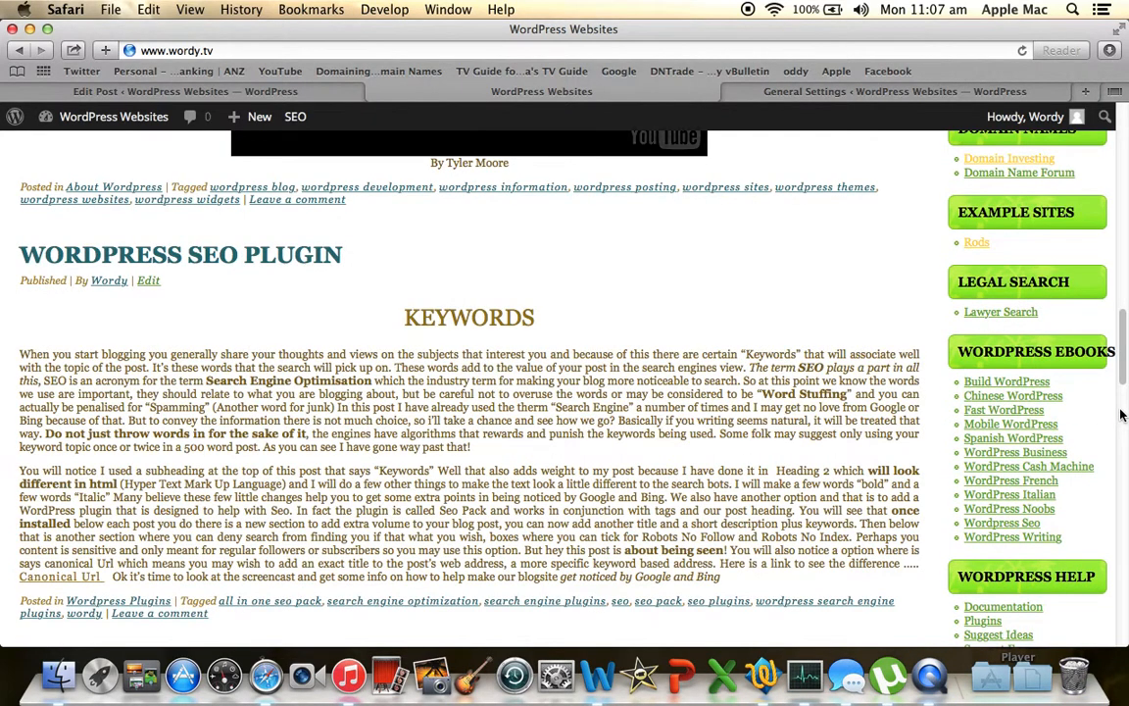
pyautogui.click(181, 255)
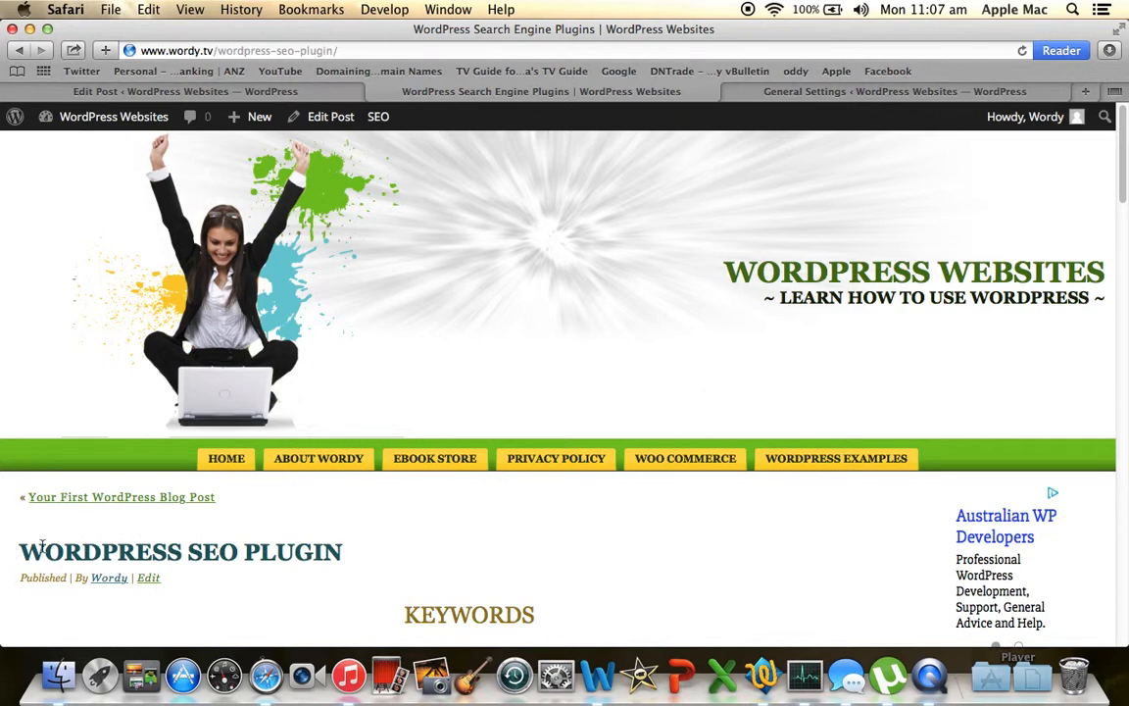
# Review the Custom Canonical URL field and Robots Meta options in the WordPress Seo Plugin post's editor
pyautogui.click(198, 94)
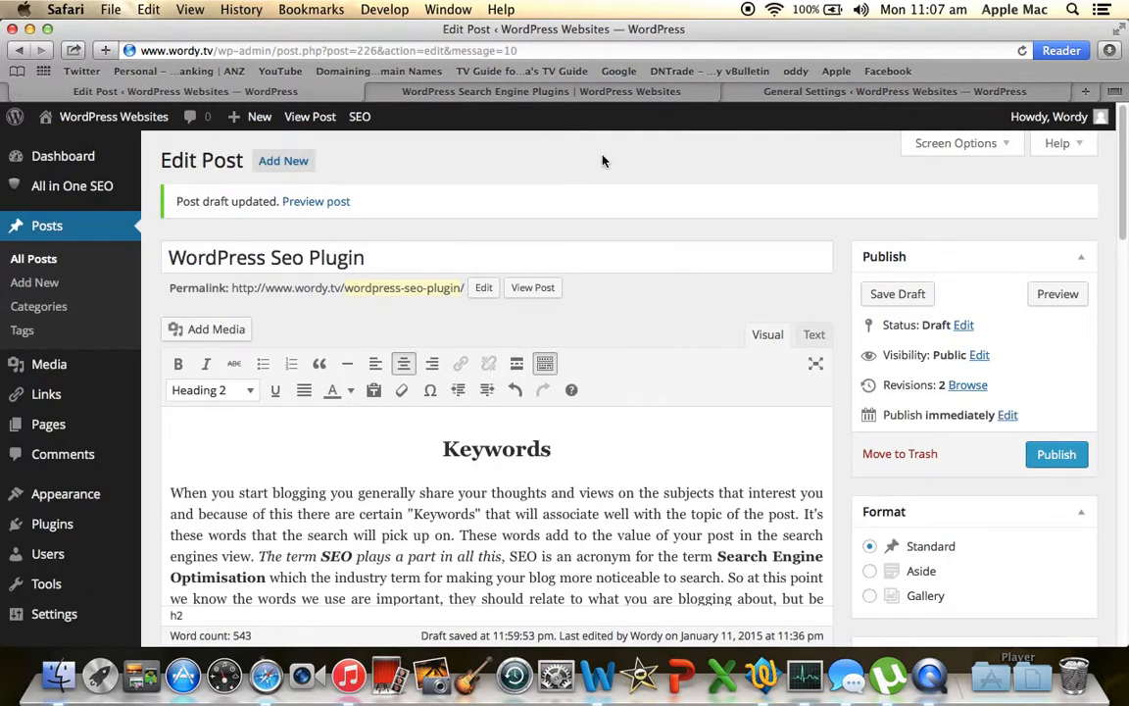
pyautogui.moveTo(1121, 201); pyautogui.dragTo(1121, 521)
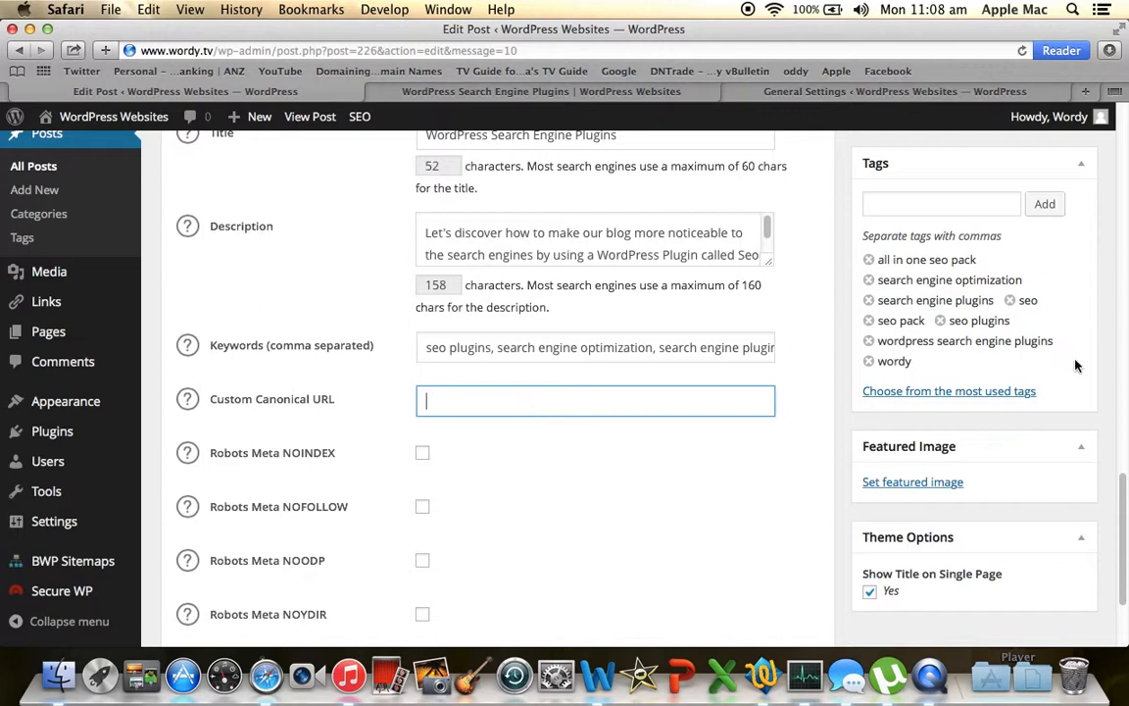
pyautogui.moveTo(1124, 487); pyautogui.dragTo(1124, 559)
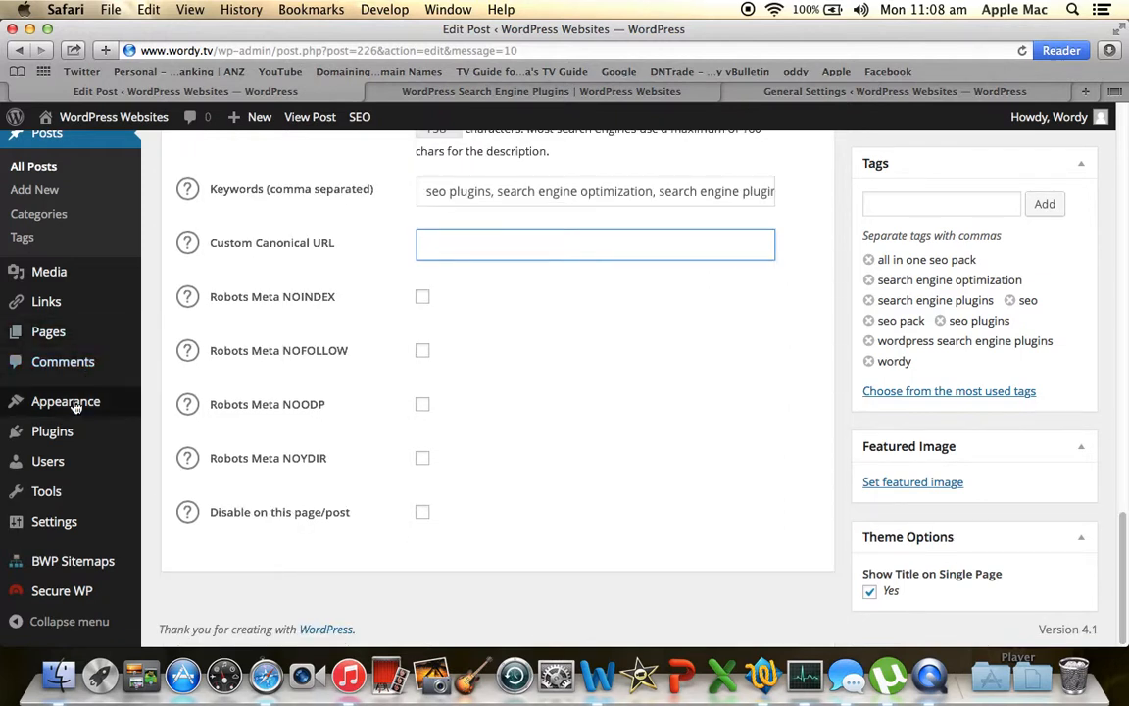
pyautogui.moveTo(45, 522)
pyautogui.click(173, 488)
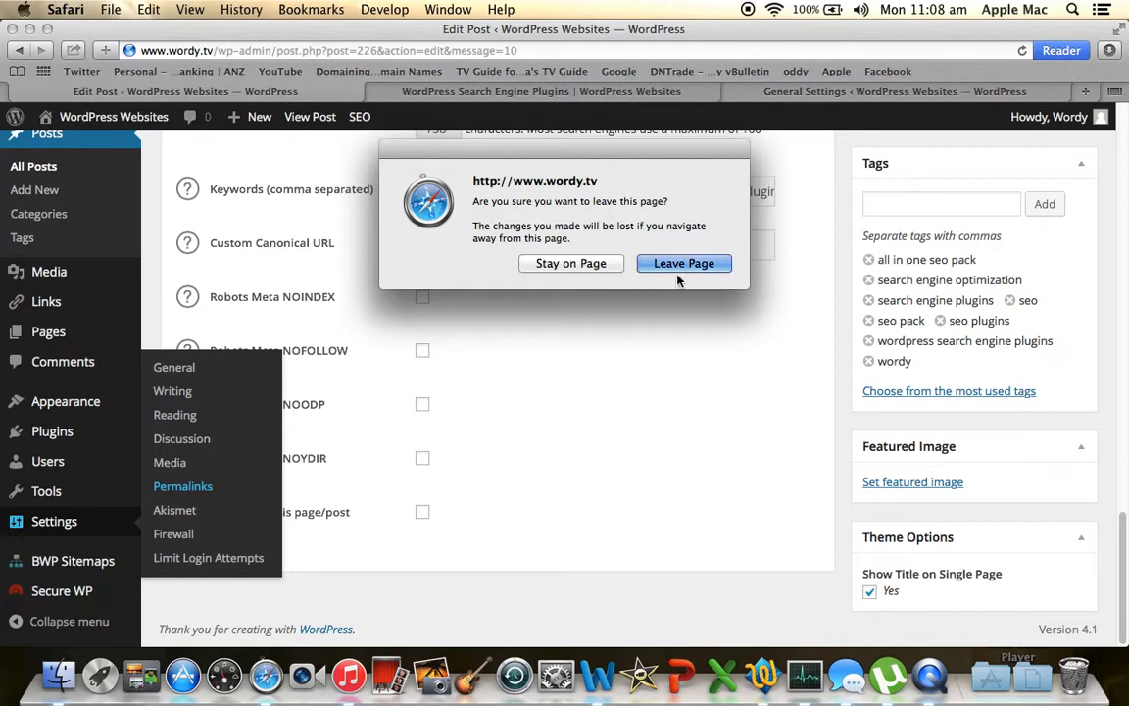
pyautogui.click(571, 263)
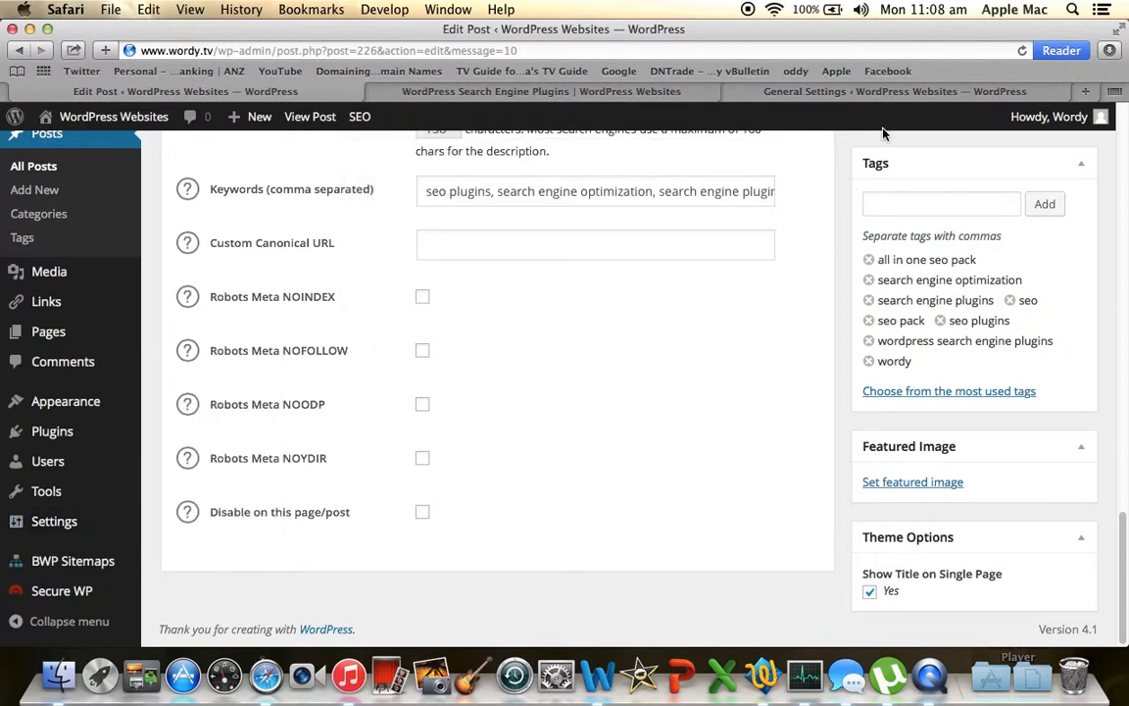
# Open the site's Permalink Settings from the admin page showing the All in One SEO Pack options
pyautogui.click(875, 94)
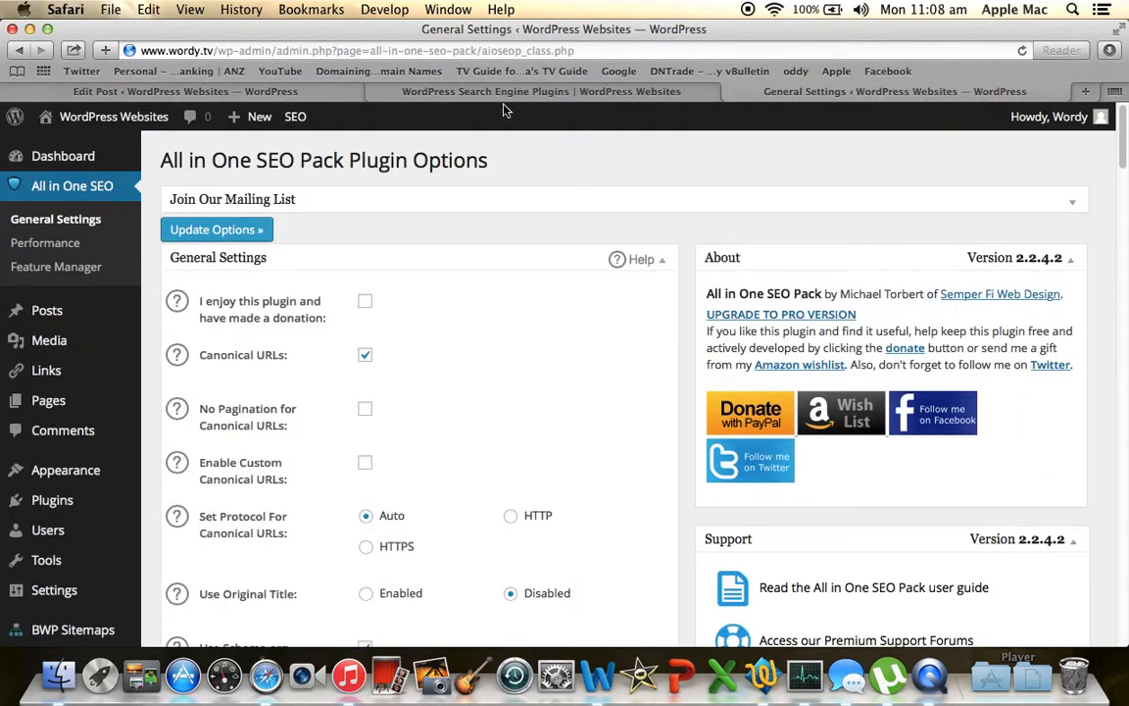
pyautogui.moveTo(54, 504)
pyautogui.moveTo(1124, 134); pyautogui.dragTo(1124, 148)
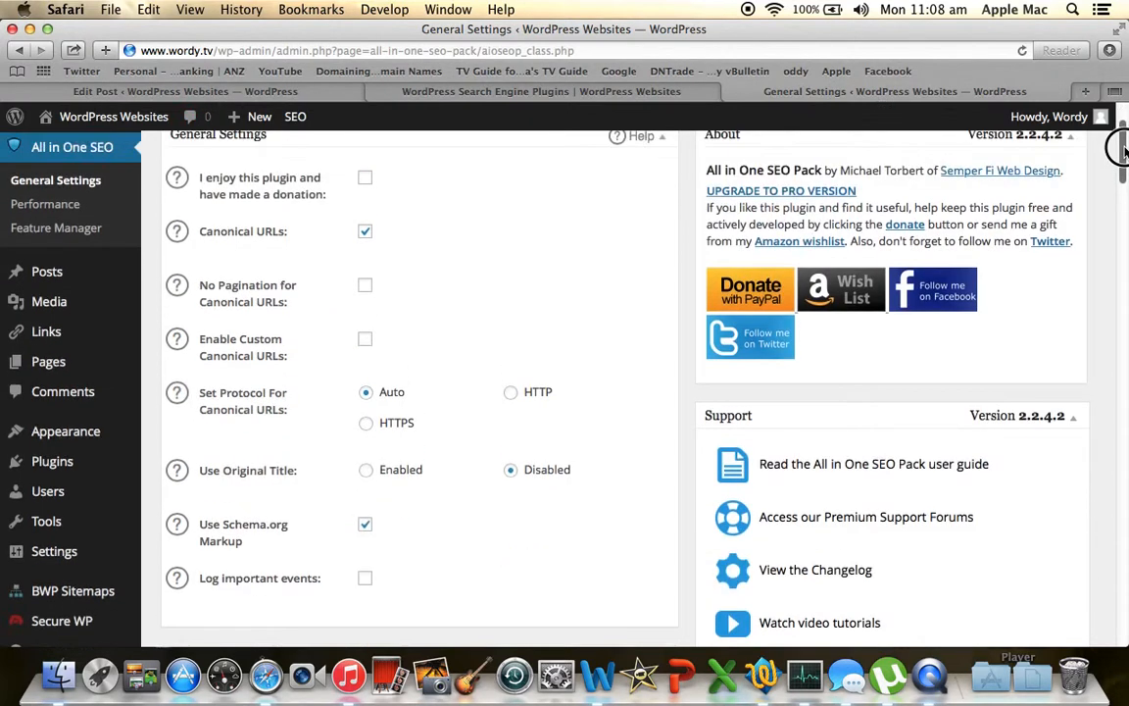
pyautogui.moveTo(59, 549)
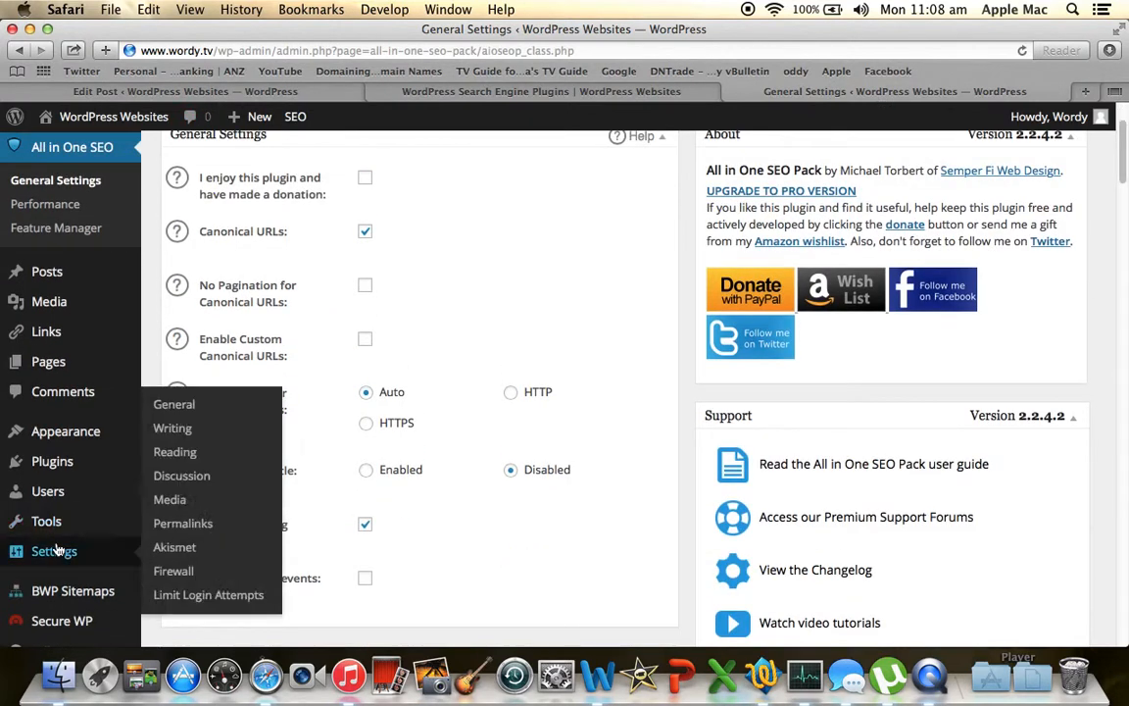
pyautogui.click(182, 525)
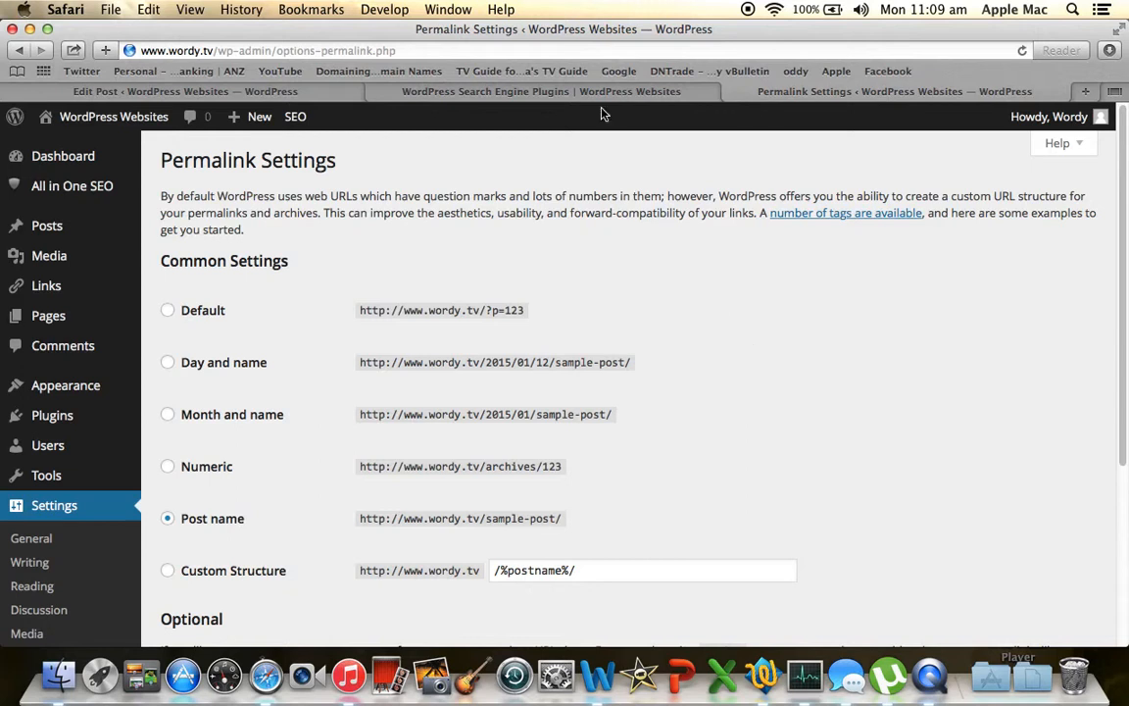
# Compare the published SEO plugin post's web address with the structures offered in Permalink Settings
pyautogui.click(528, 95)
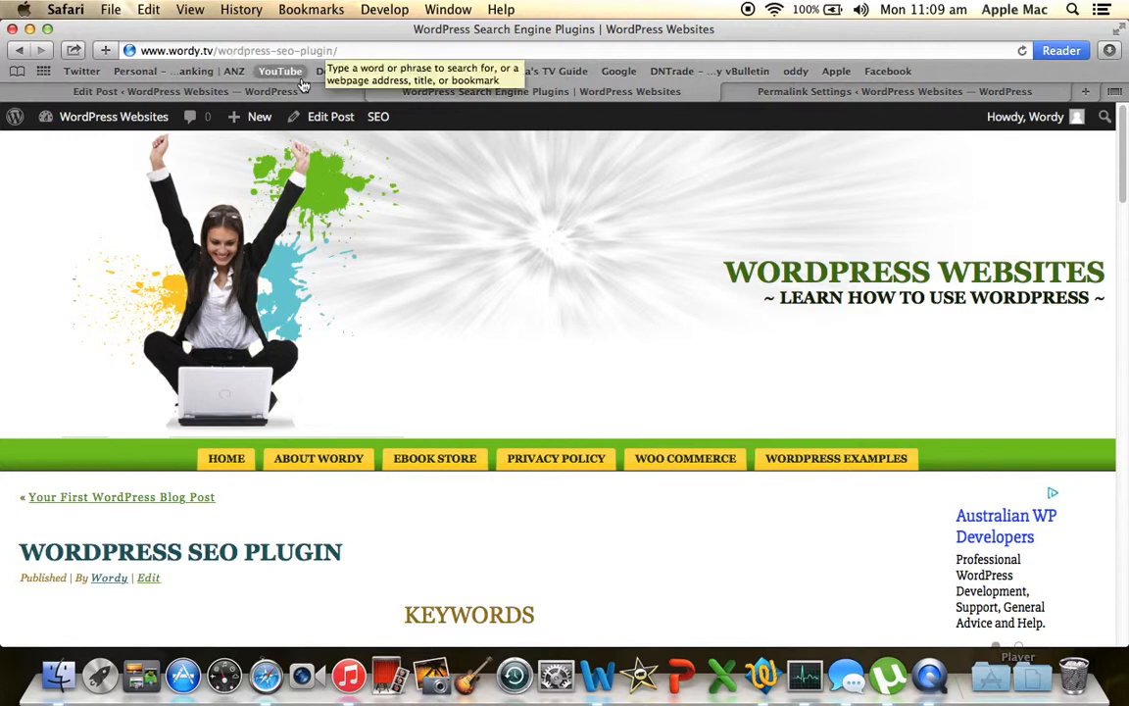
pyautogui.click(751, 90)
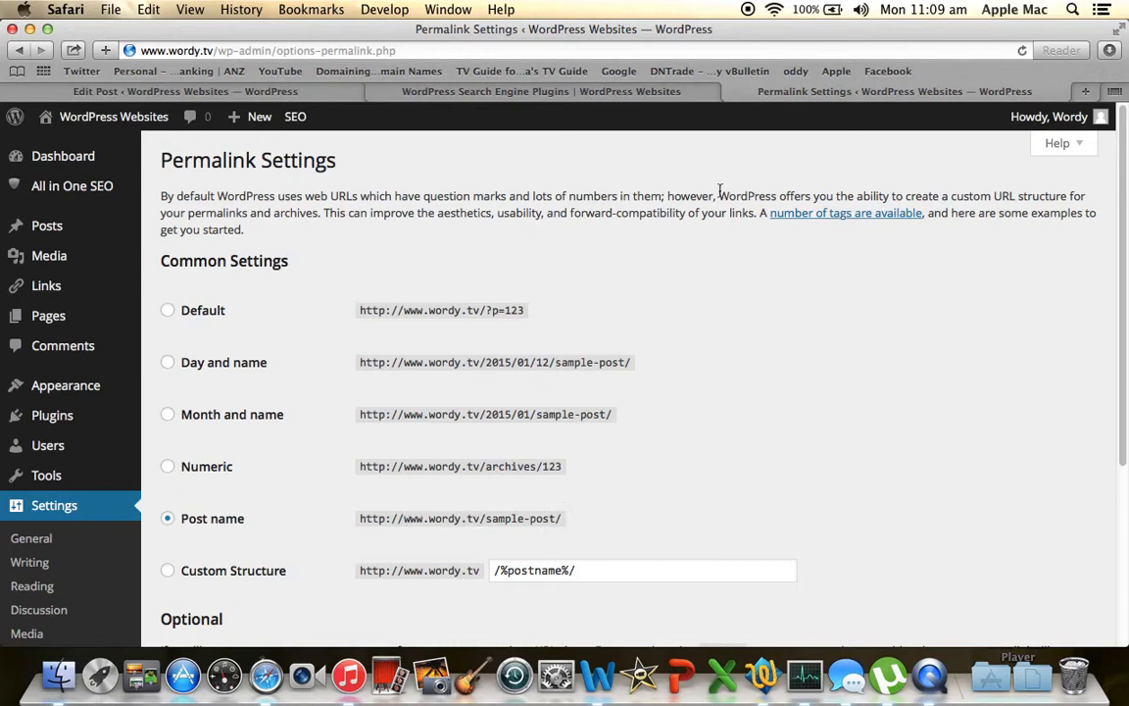
pyautogui.click(452, 86)
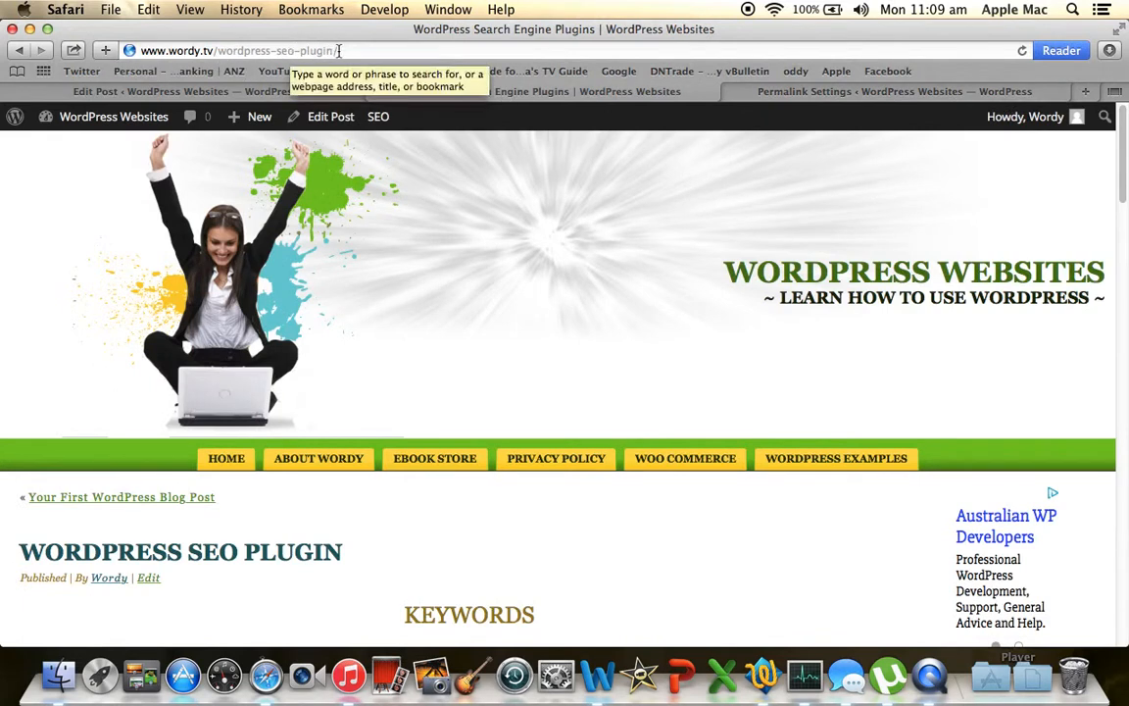
pyautogui.click(812, 93)
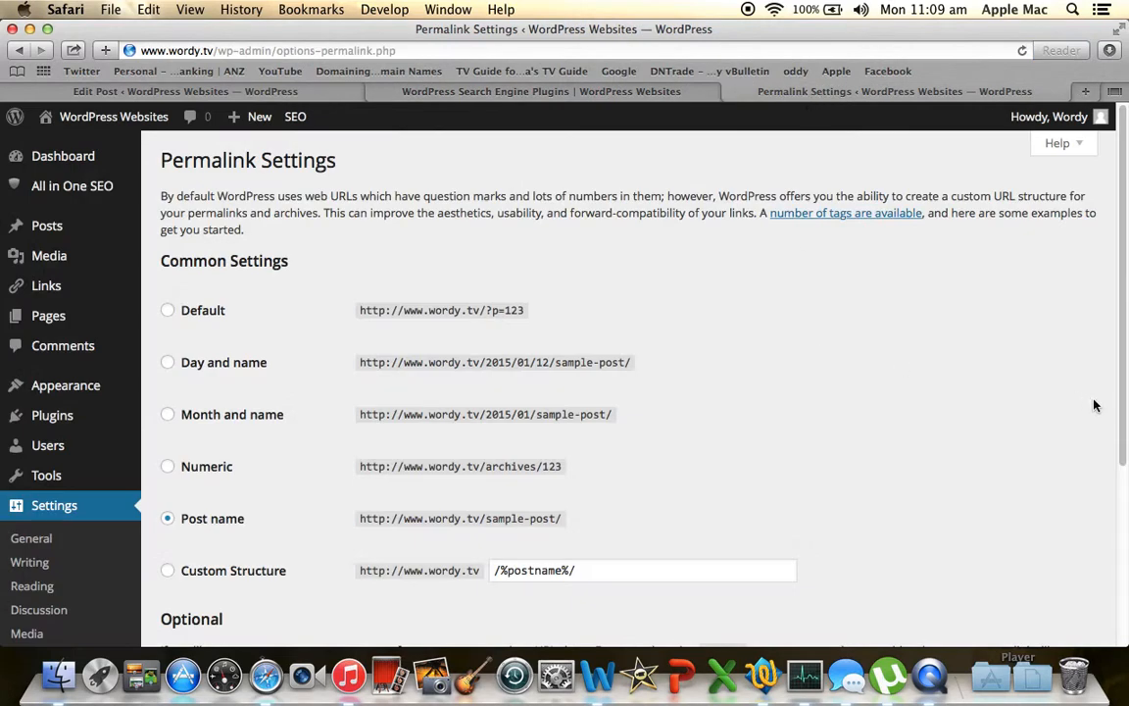
pyautogui.scroll(-3, 1120, 402)
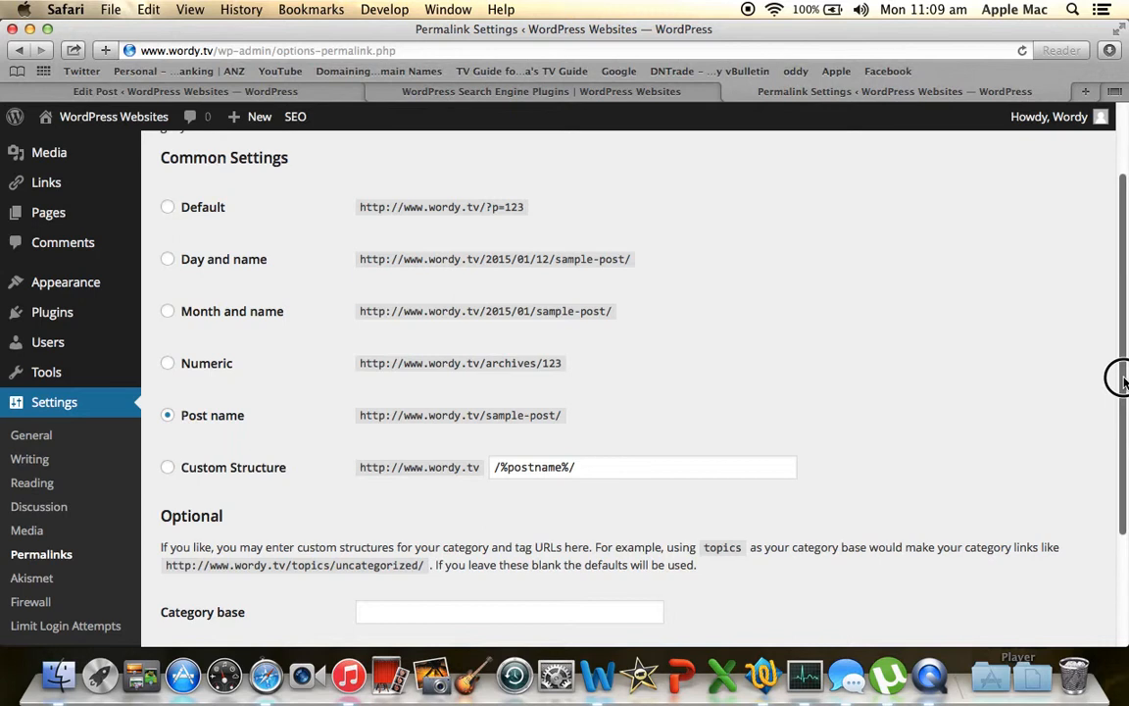
pyautogui.moveTo(1119, 377); pyautogui.dragTo(1124, 333)
pyautogui.click(457, 93)
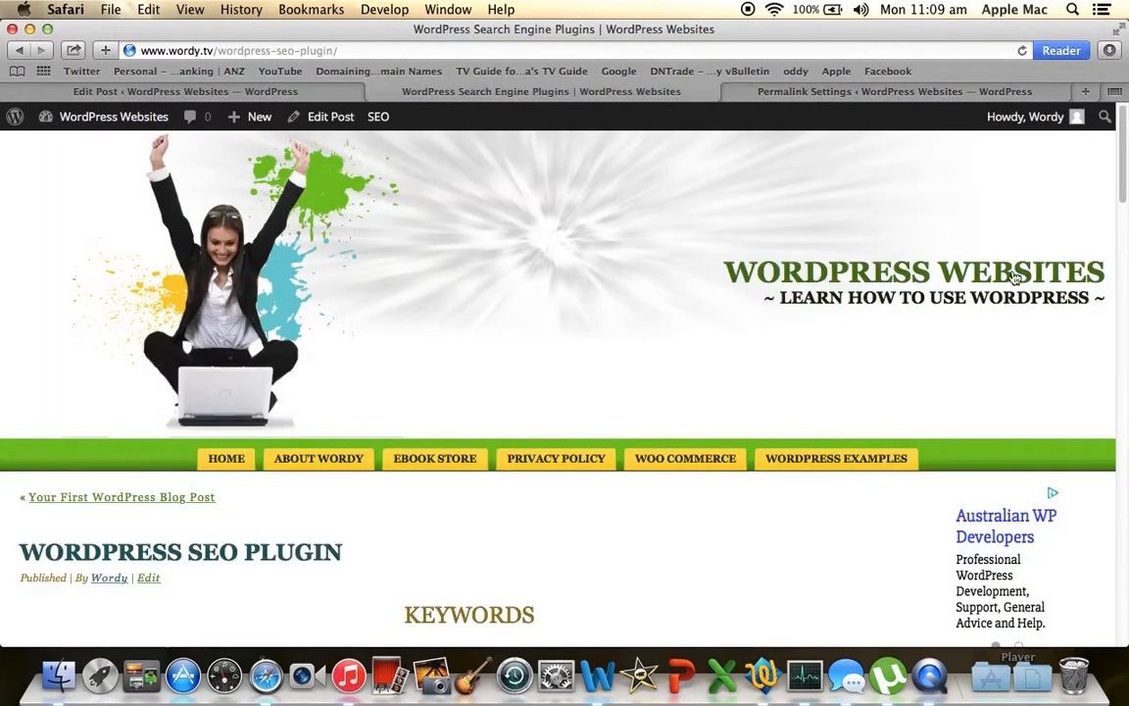
# Check the post's Custom Canonical URL field against the Post name permalink option and the live post's address
pyautogui.click(155, 88)
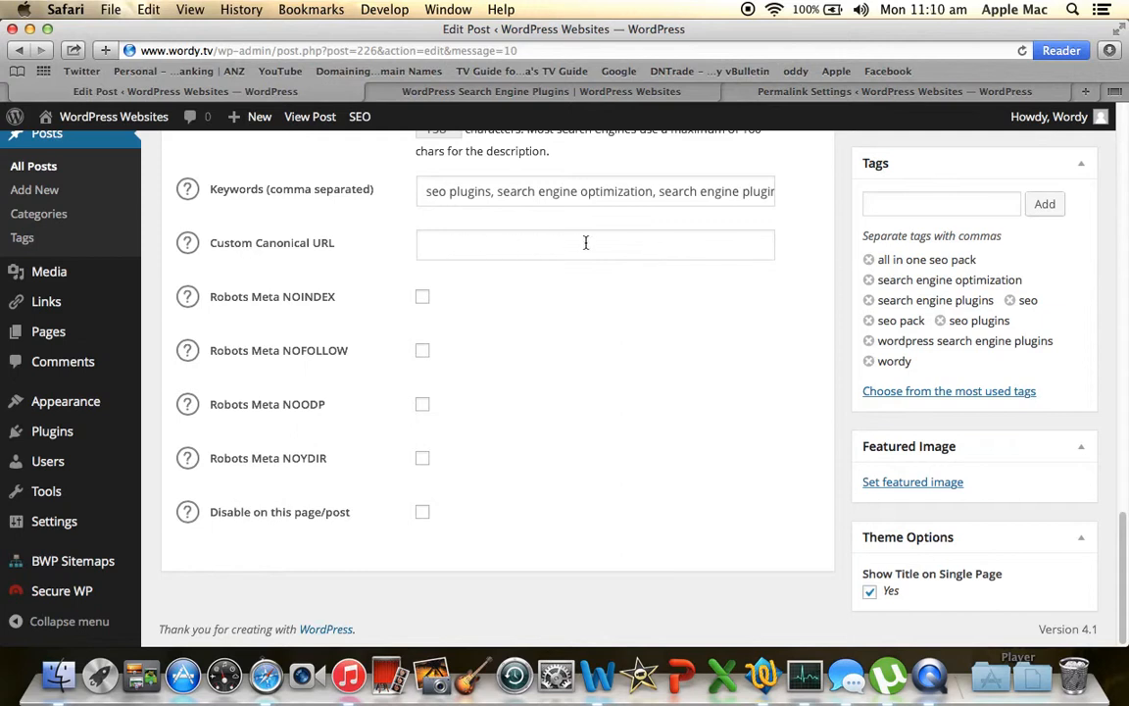
pyautogui.click(828, 95)
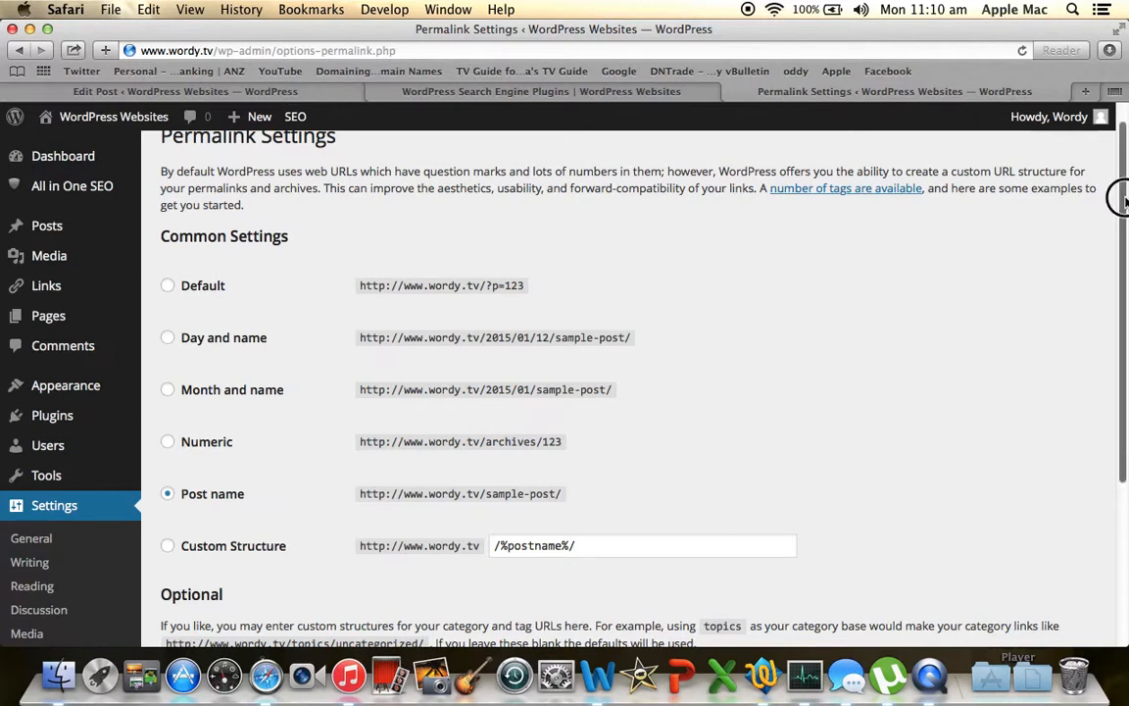
pyautogui.scroll(-3, 328, 413)
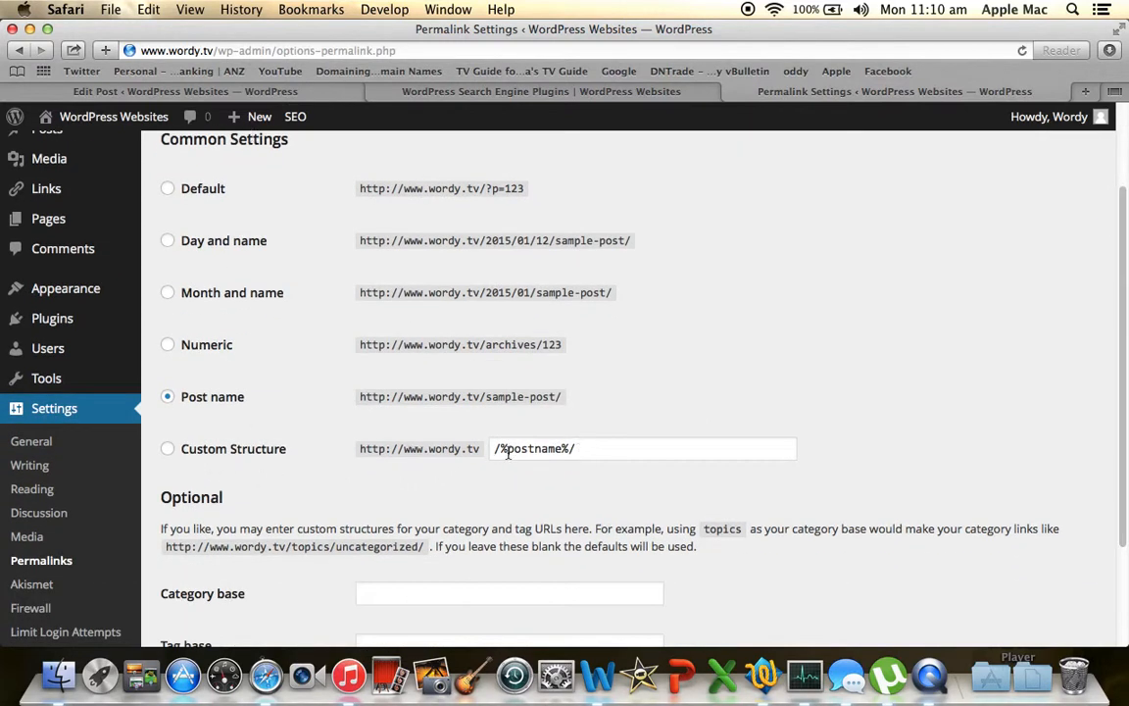
pyautogui.click(533, 89)
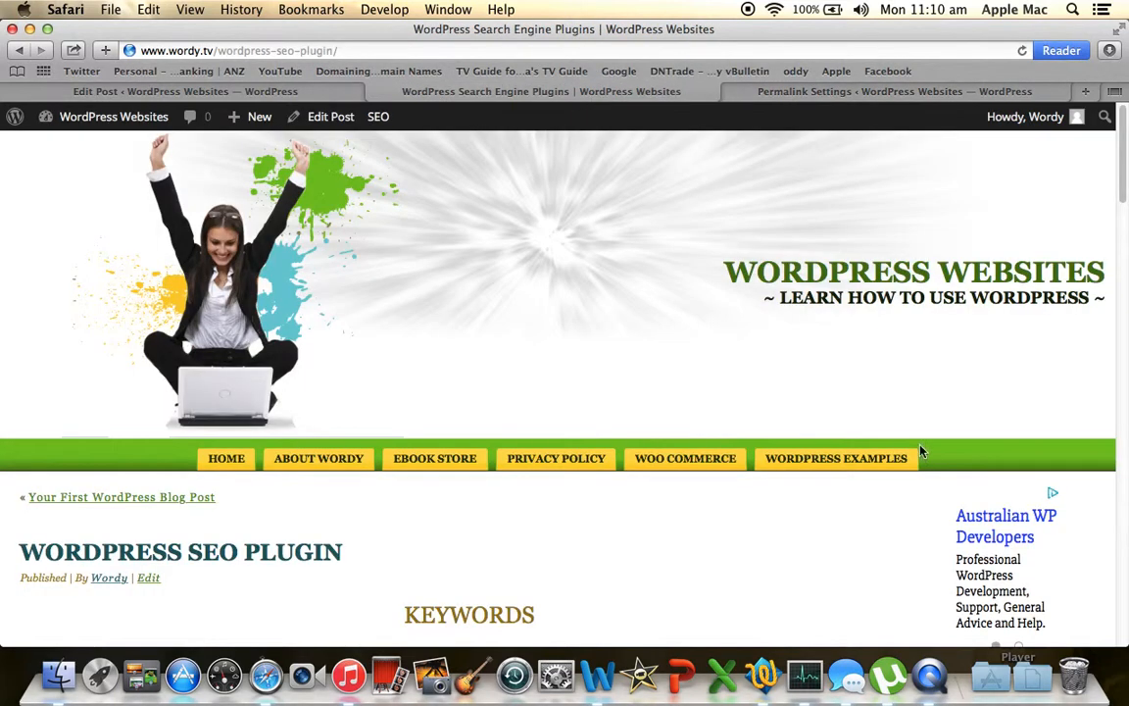
pyautogui.click(228, 92)
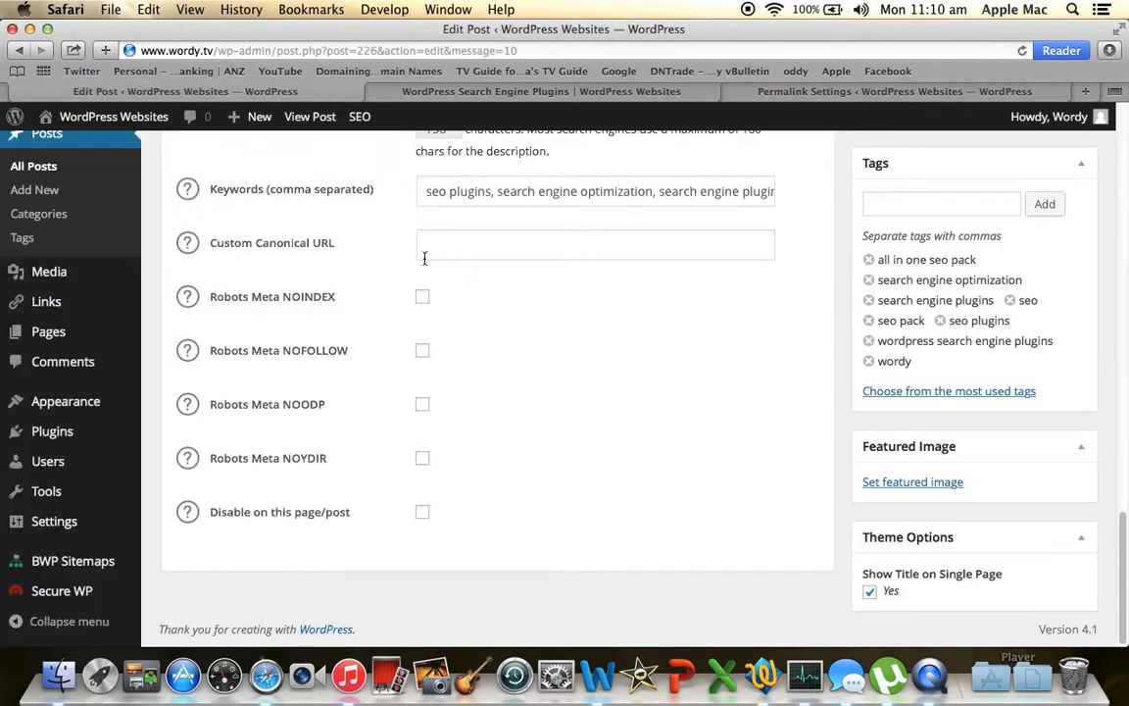
pyautogui.click(742, 90)
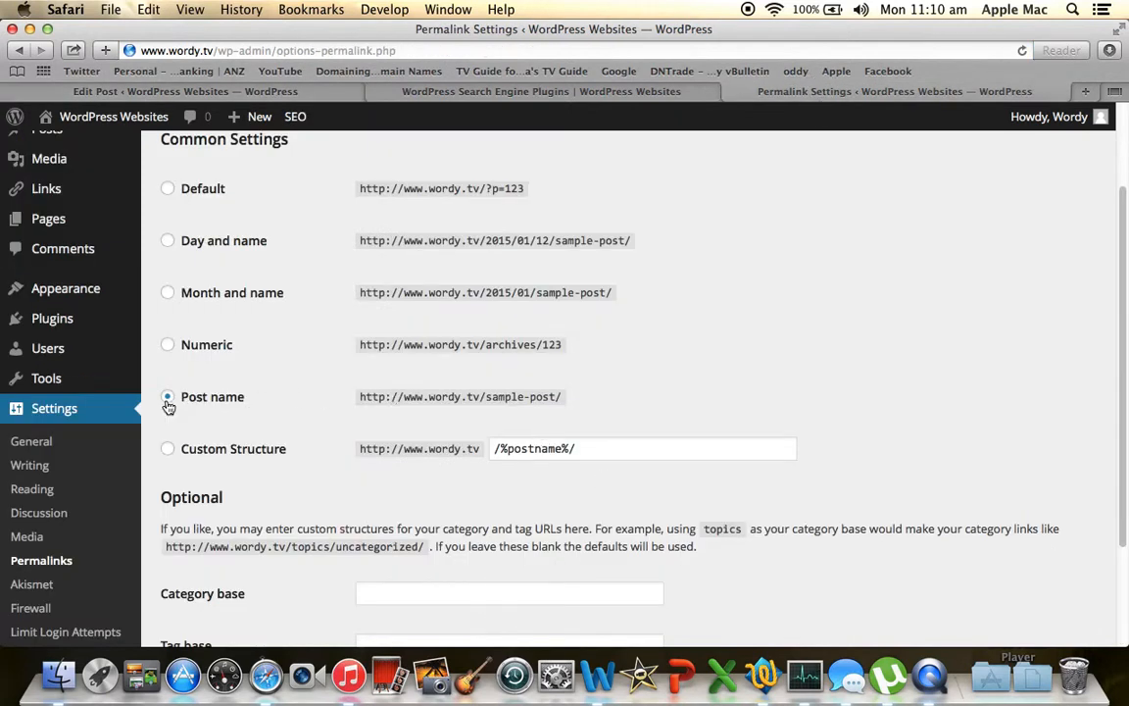
pyautogui.click(431, 94)
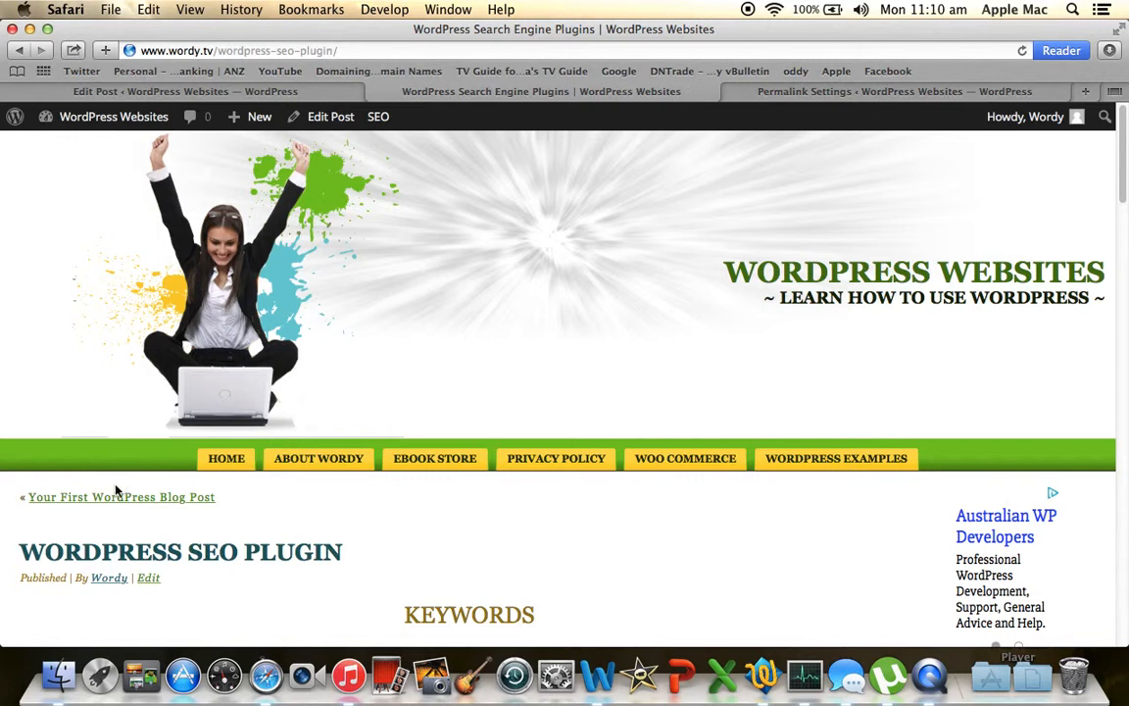
# Open the Welcome to WordPress post from the home page and compare its address with the Post name permalink structure
pyautogui.moveTo(86, 119)
pyautogui.click(946, 278)
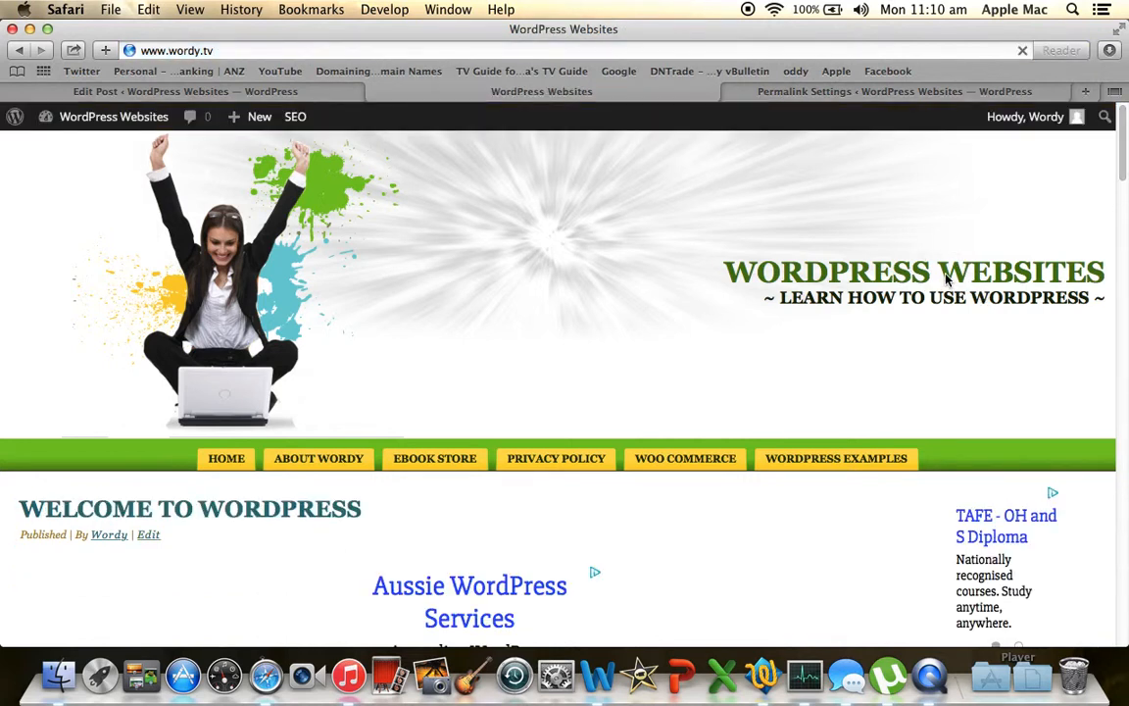
pyautogui.moveTo(1124, 154); pyautogui.dragTo(1123, 243)
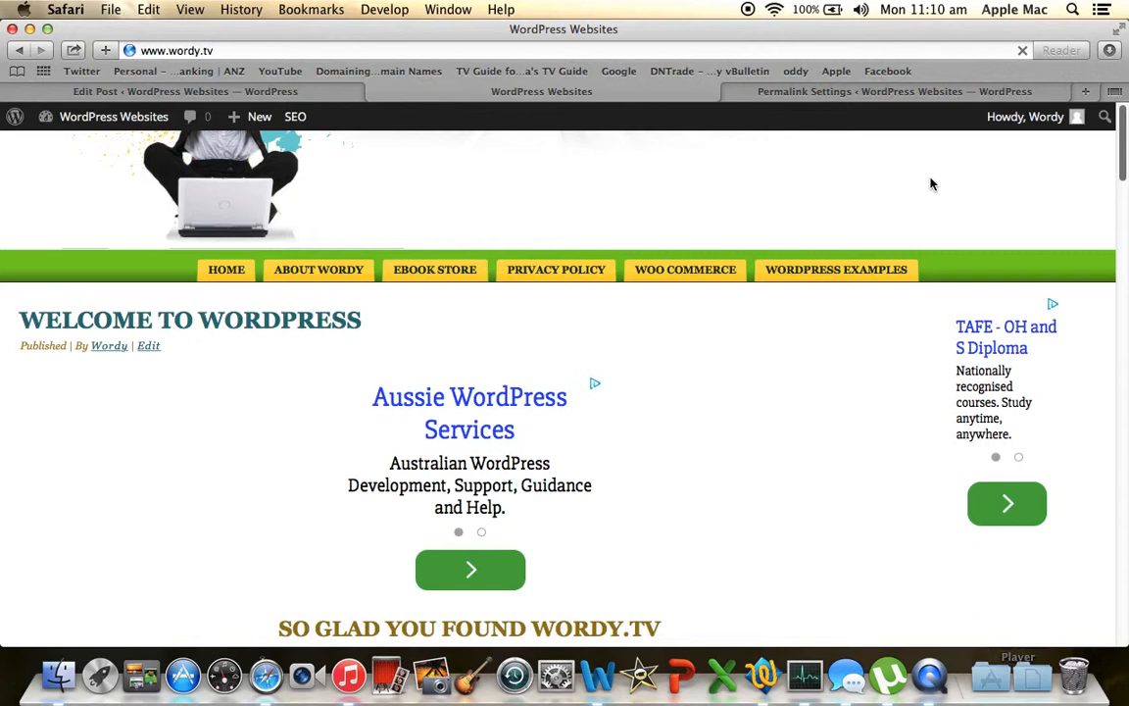
pyautogui.scroll(-1, 931, 185)
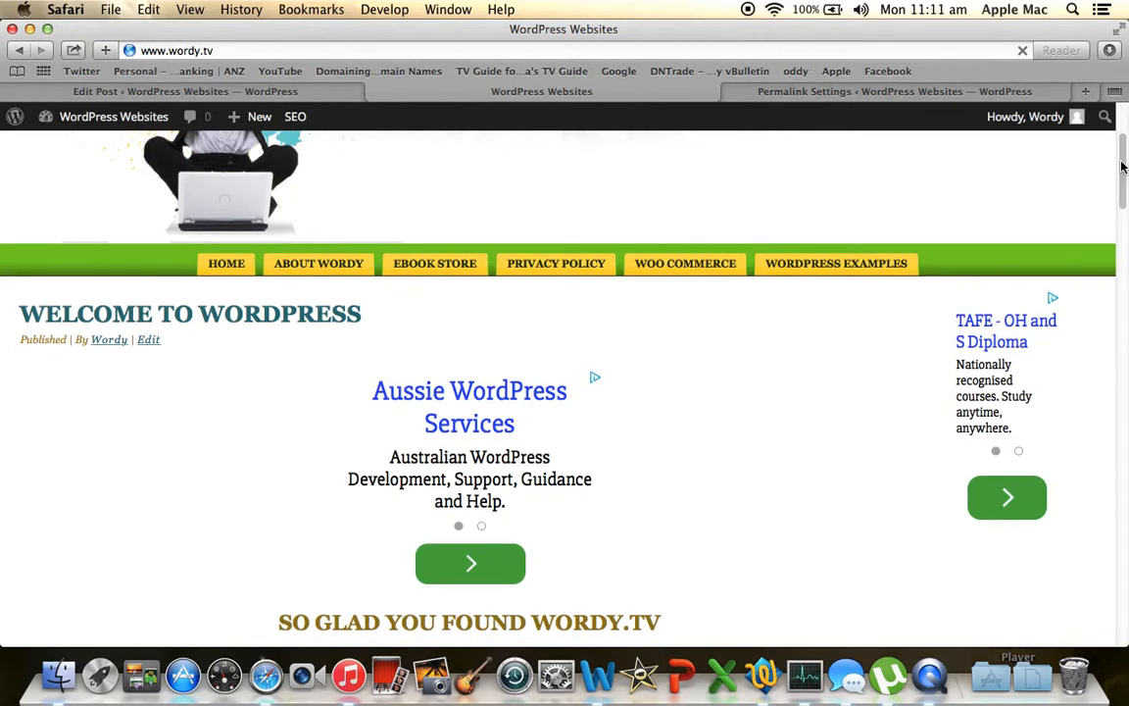
pyautogui.scroll(-2, 1111, 203)
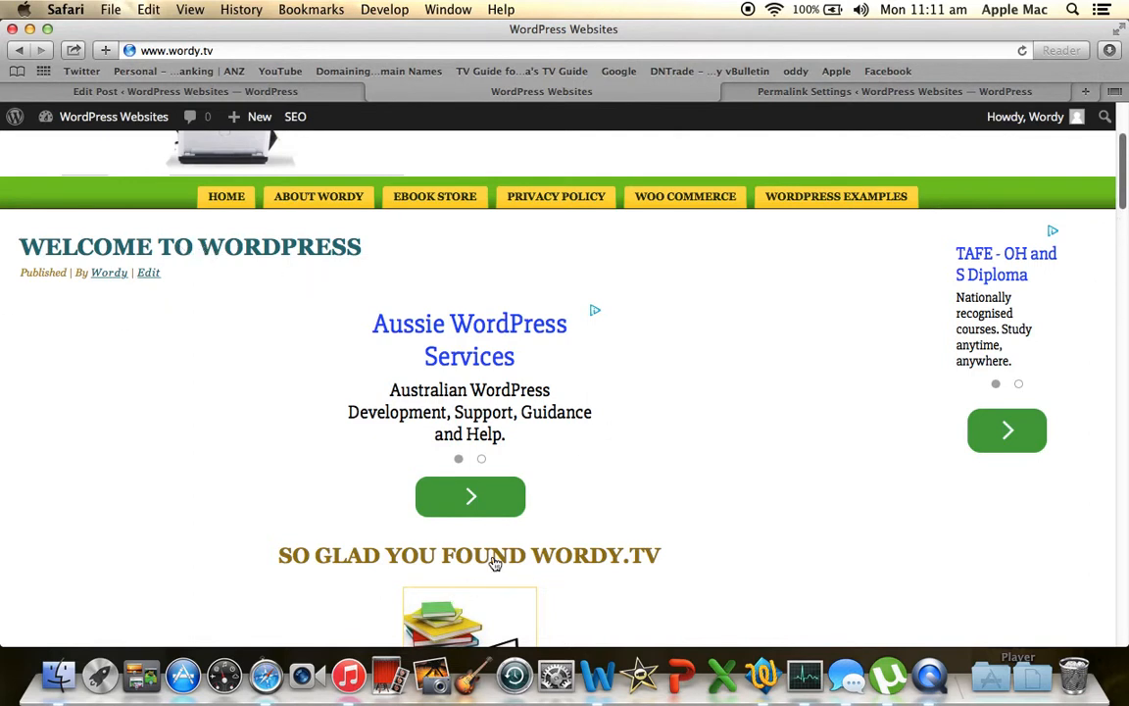
pyautogui.scroll(-5, 495, 559)
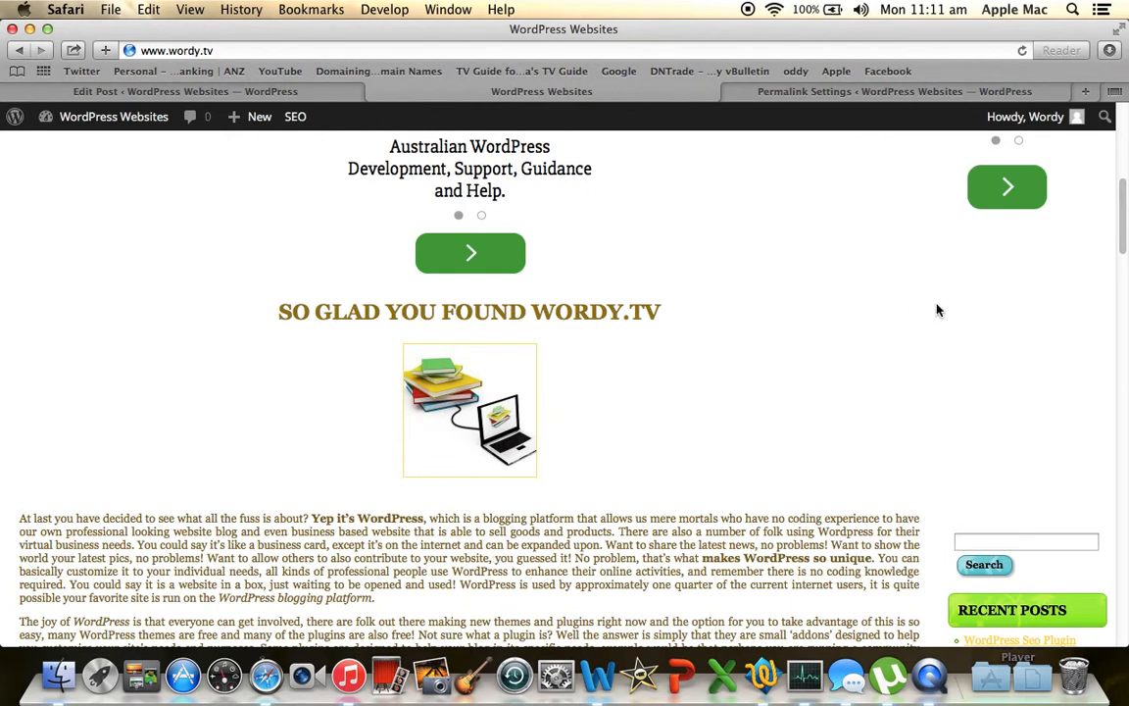
pyautogui.moveTo(1117, 213); pyautogui.dragTo(1108, 137)
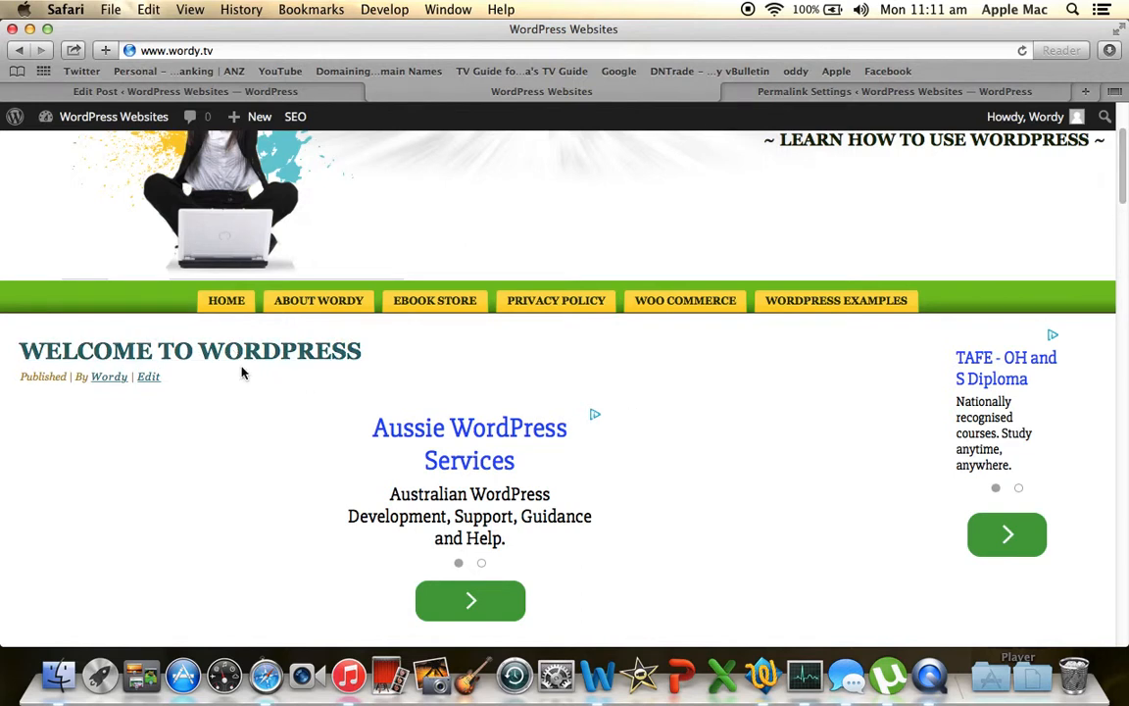
pyautogui.click(218, 358)
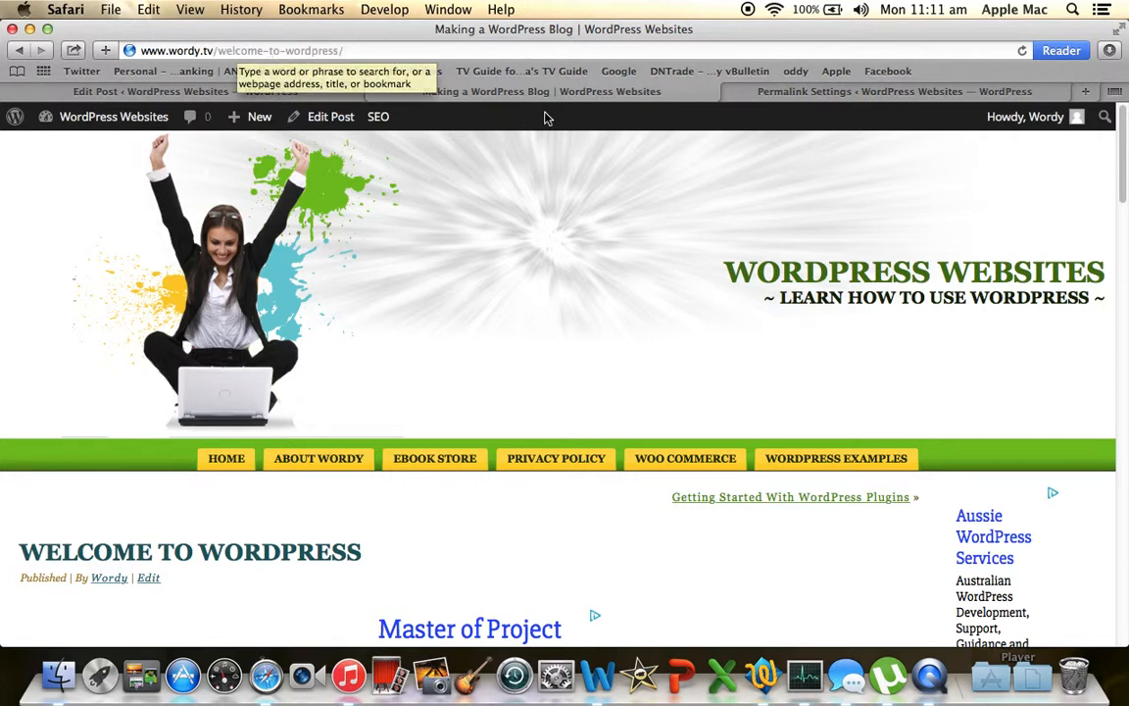
pyautogui.click(729, 91)
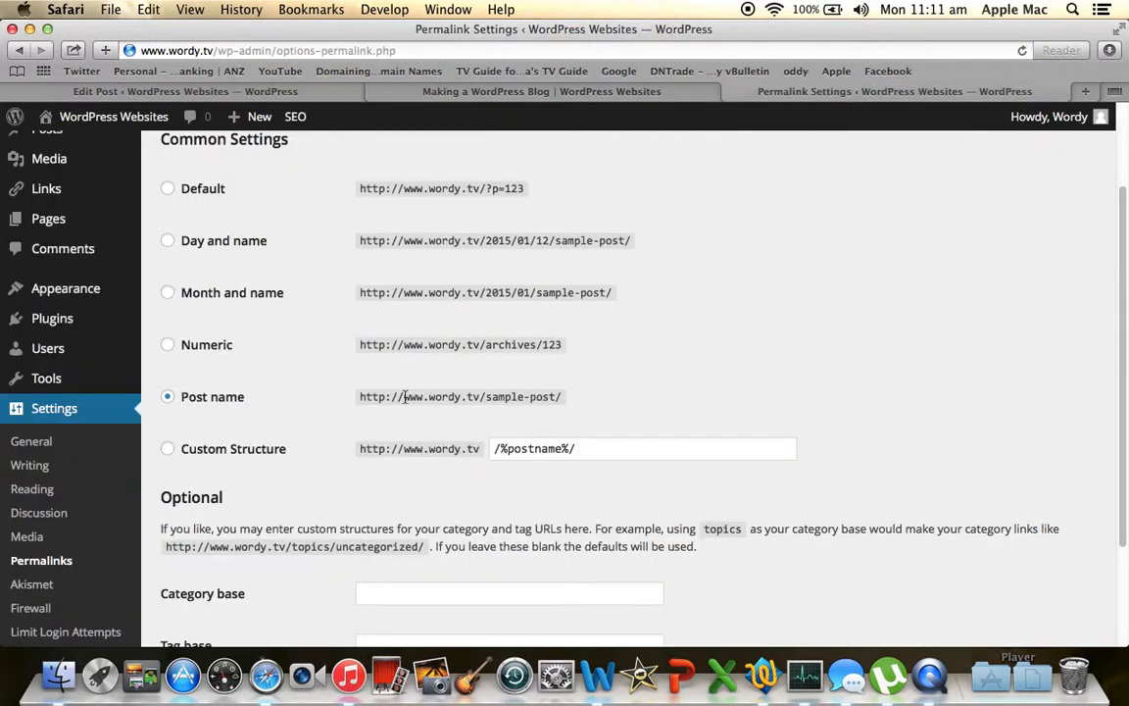
pyautogui.click(530, 91)
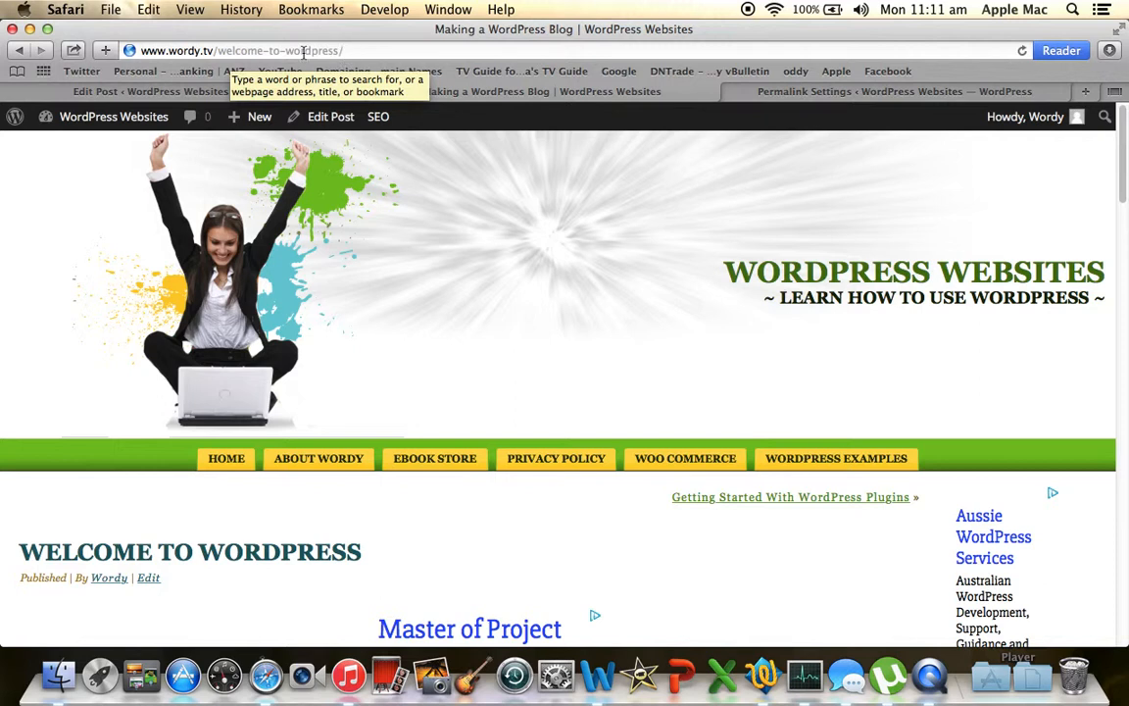
# Open the Welcome to WordPress post's SEO settings and review its title, description, keywords and Custom Canonical URL fields
pyautogui.moveTo(381, 122)
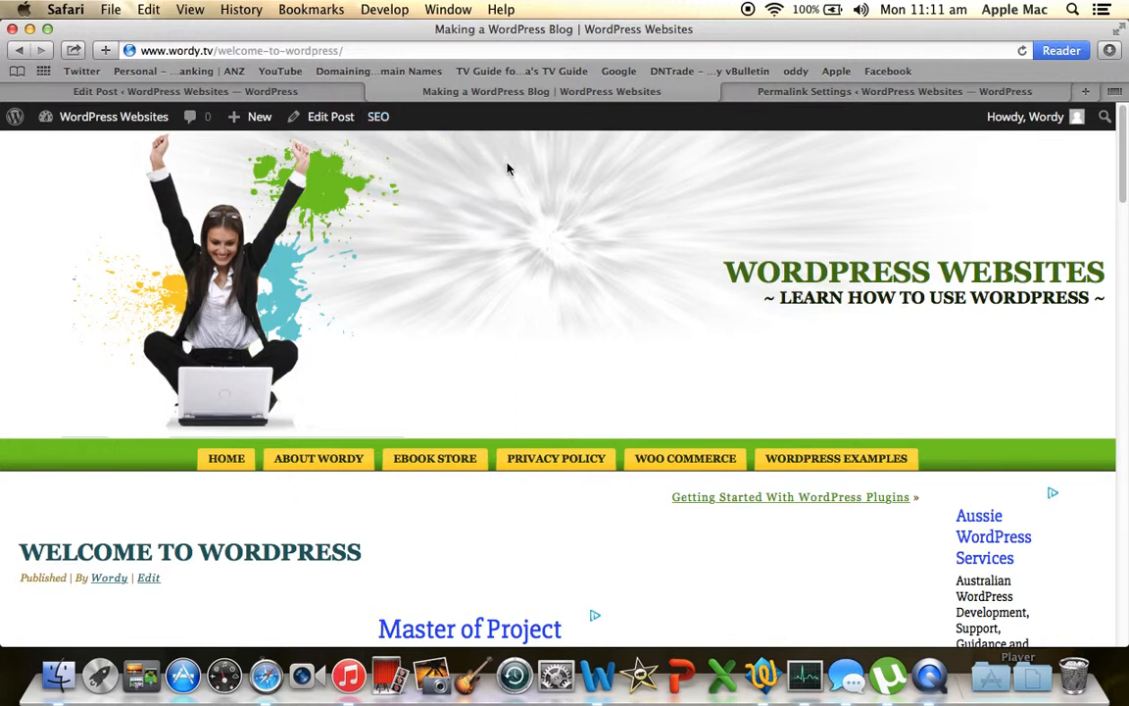
pyautogui.click(387, 148)
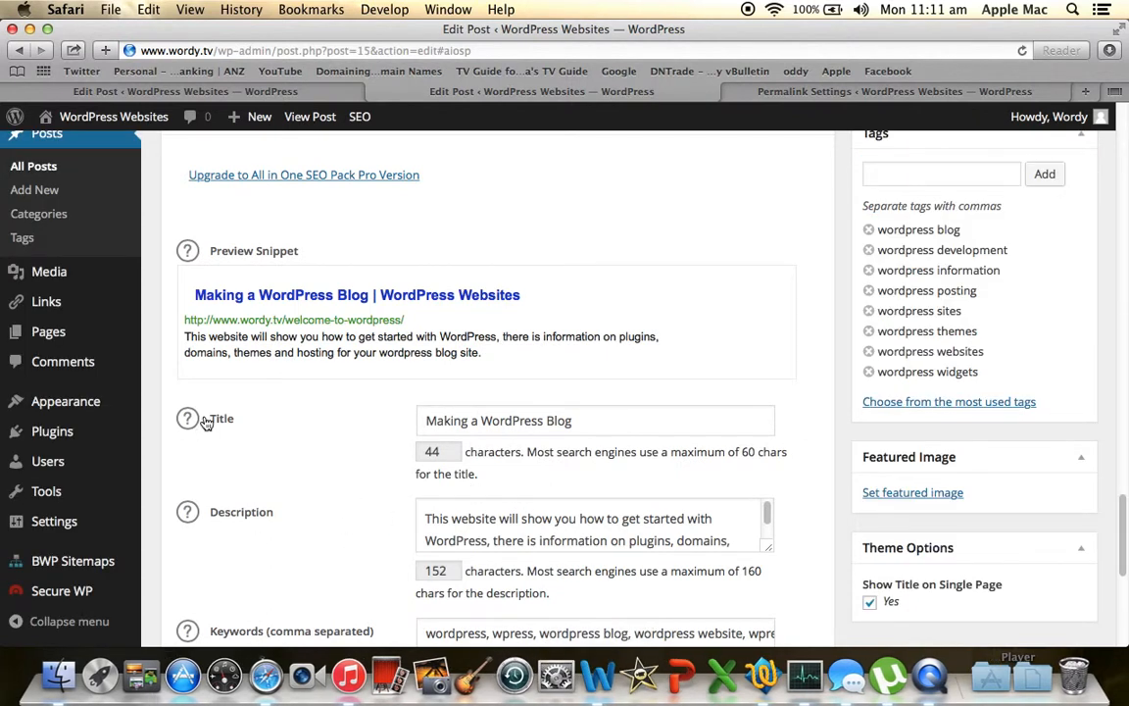
pyautogui.moveTo(1123, 539); pyautogui.dragTo(1120, 552)
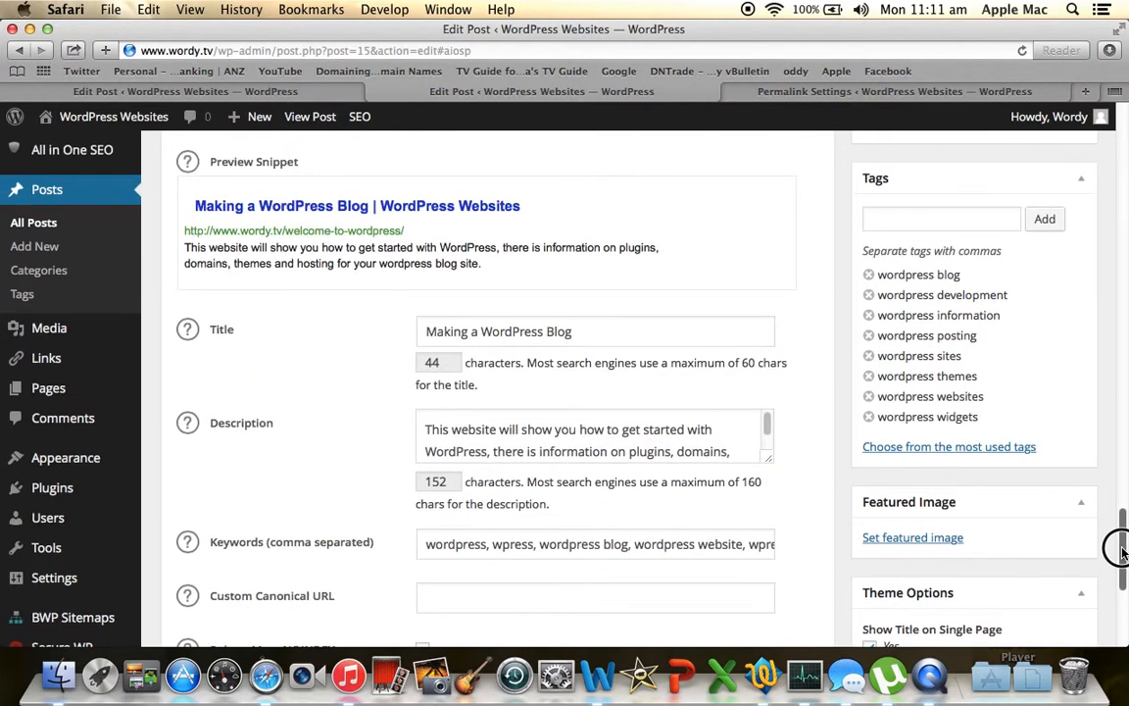
pyautogui.moveTo(1120, 552); pyautogui.dragTo(1121, 612)
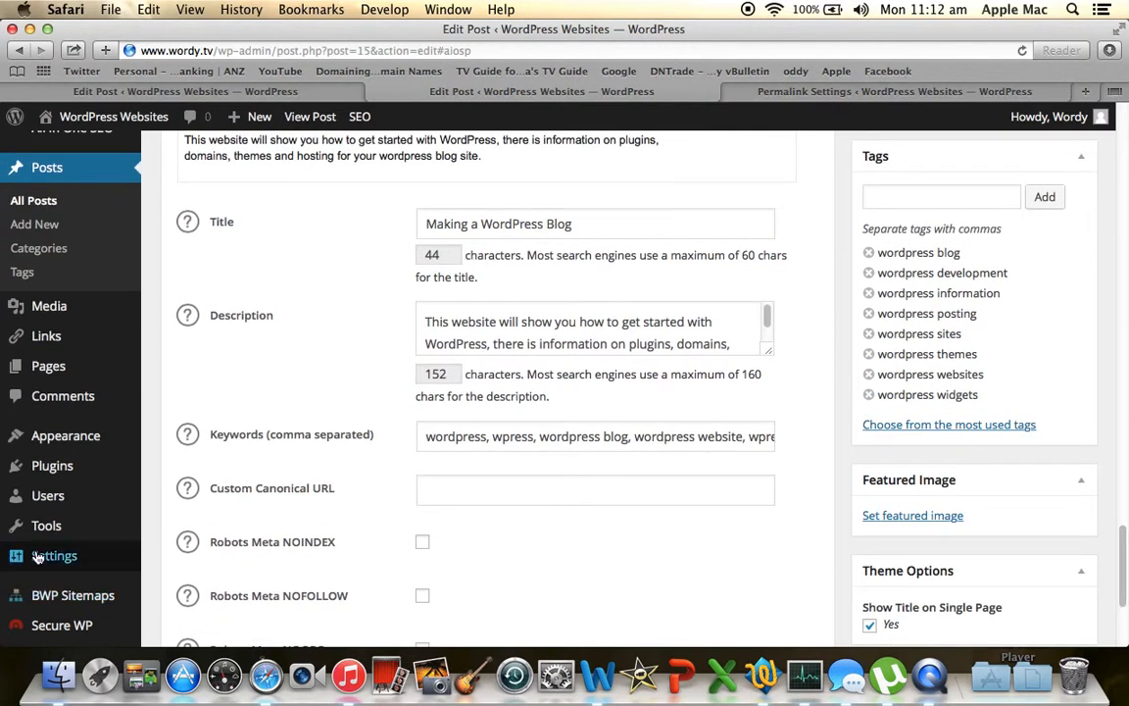
# Open the site's General Settings to view the Site Title and Tagline
pyautogui.moveTo(36, 557)
pyautogui.click(174, 407)
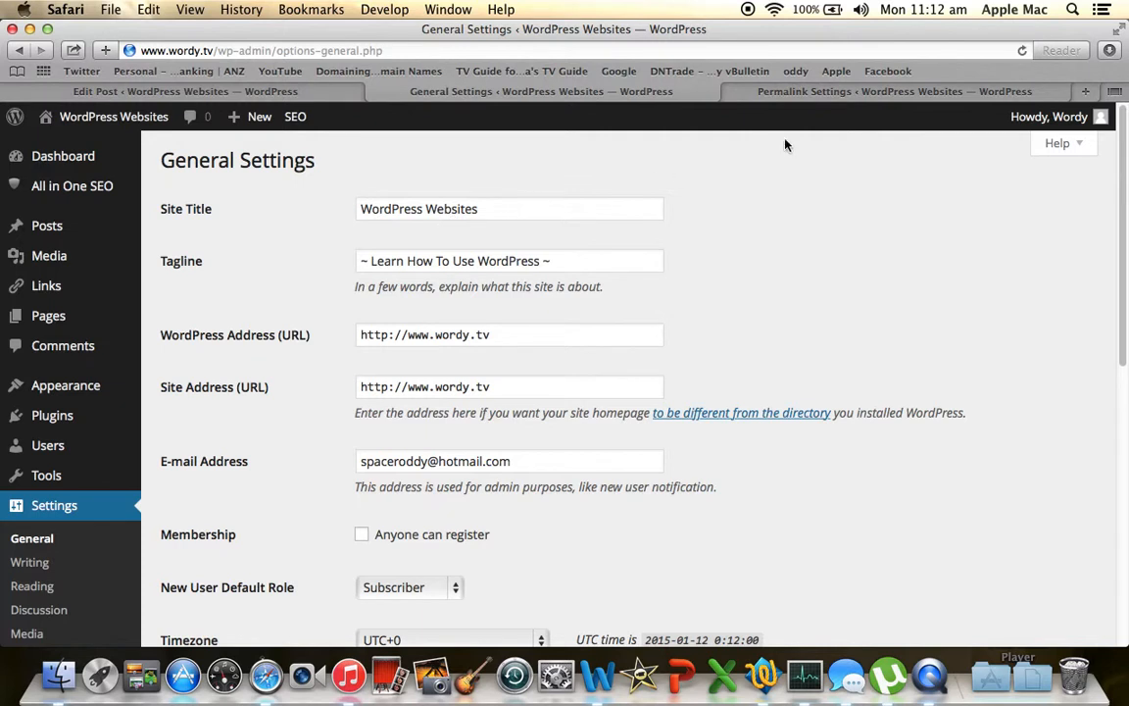
# Open the All In One SEO Pack options from the installed plugins and review the Home Page Settings
pyautogui.click(837, 98)
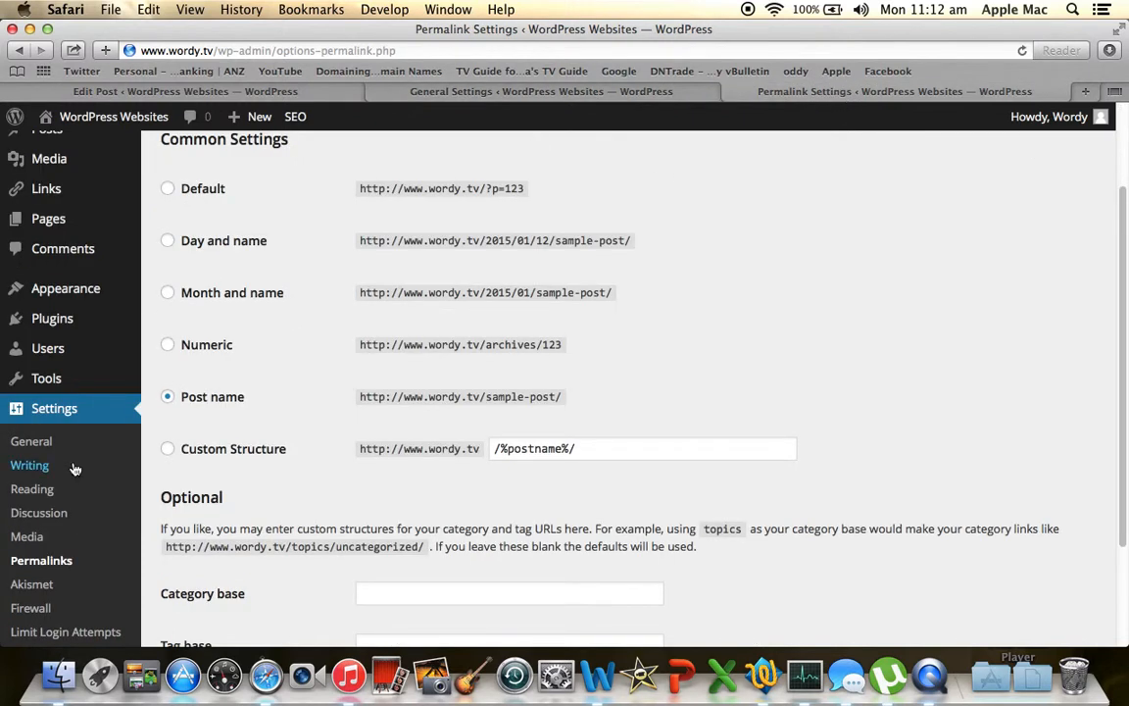
pyautogui.scroll(-3, 1116, 421)
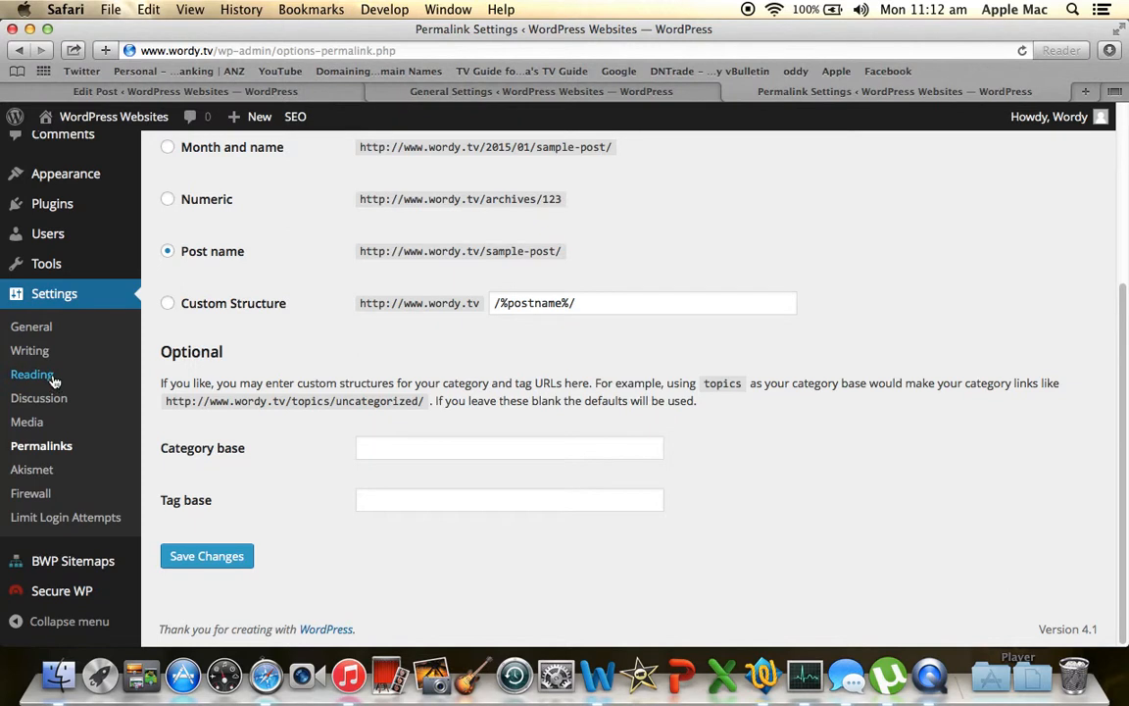
pyautogui.moveTo(46, 207)
pyautogui.click(195, 206)
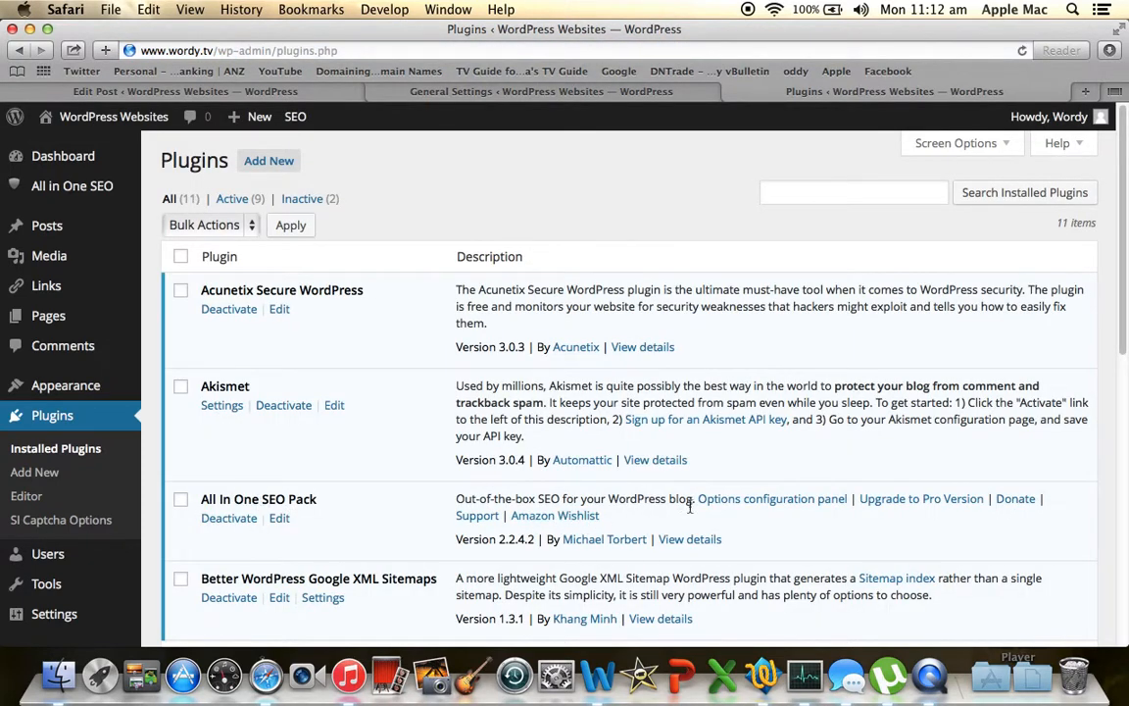
pyautogui.click(747, 503)
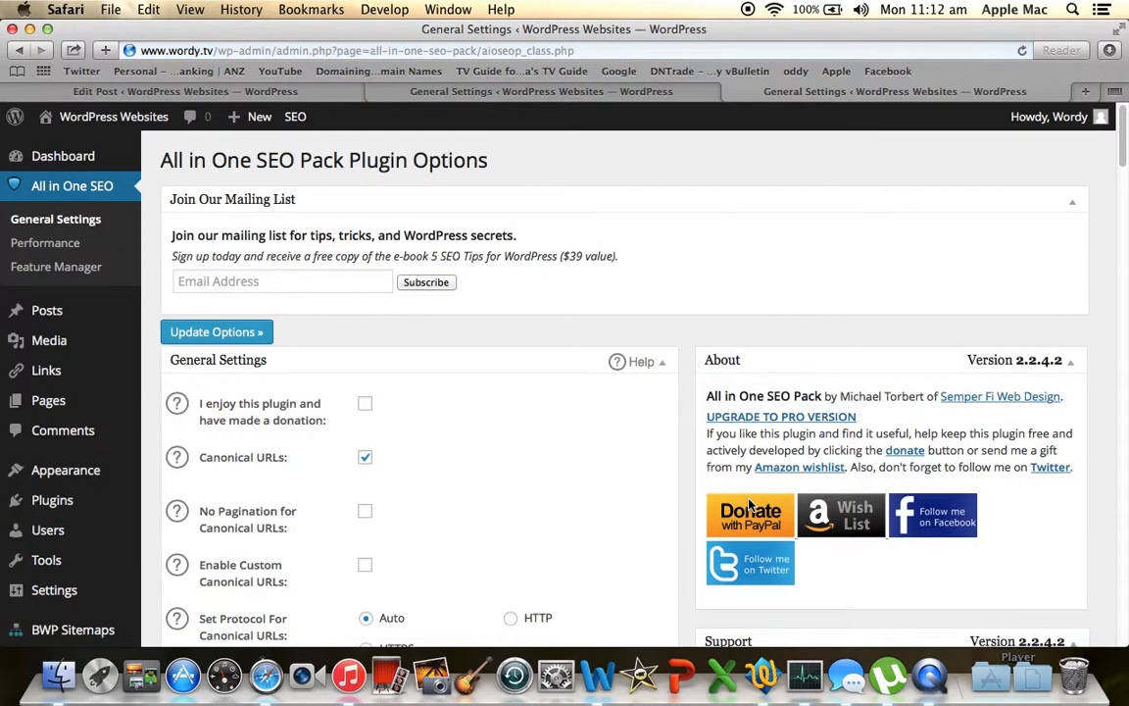
pyautogui.moveTo(1117, 128); pyautogui.dragTo(1118, 196)
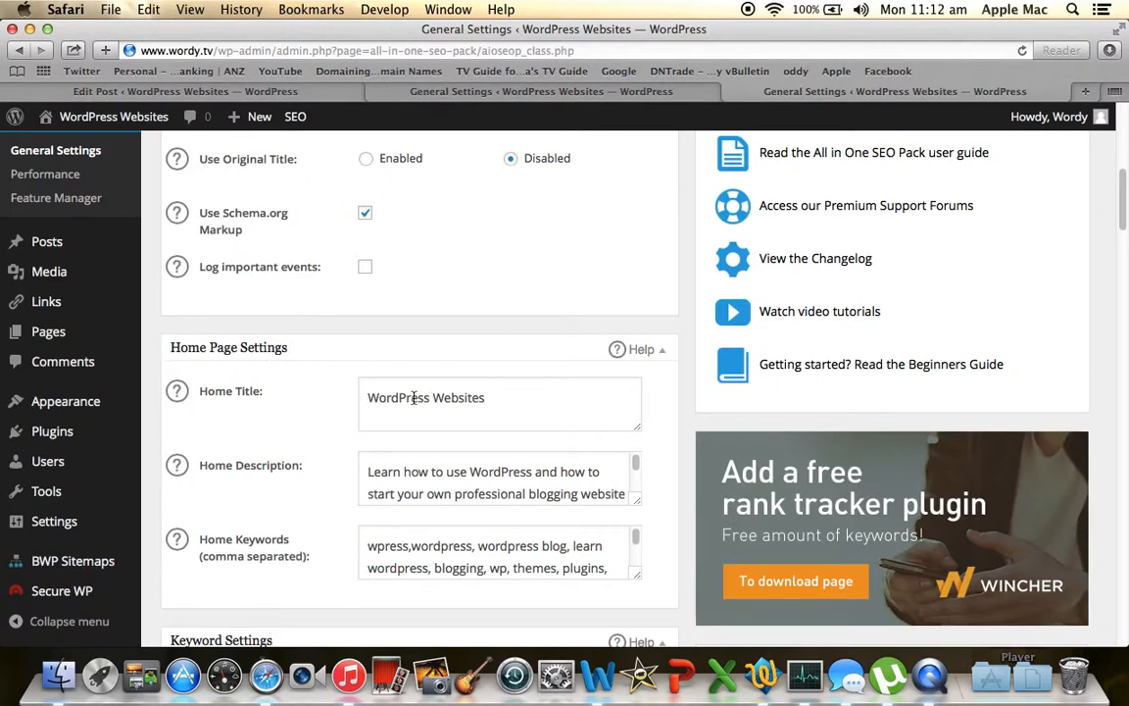
pyautogui.click(496, 92)
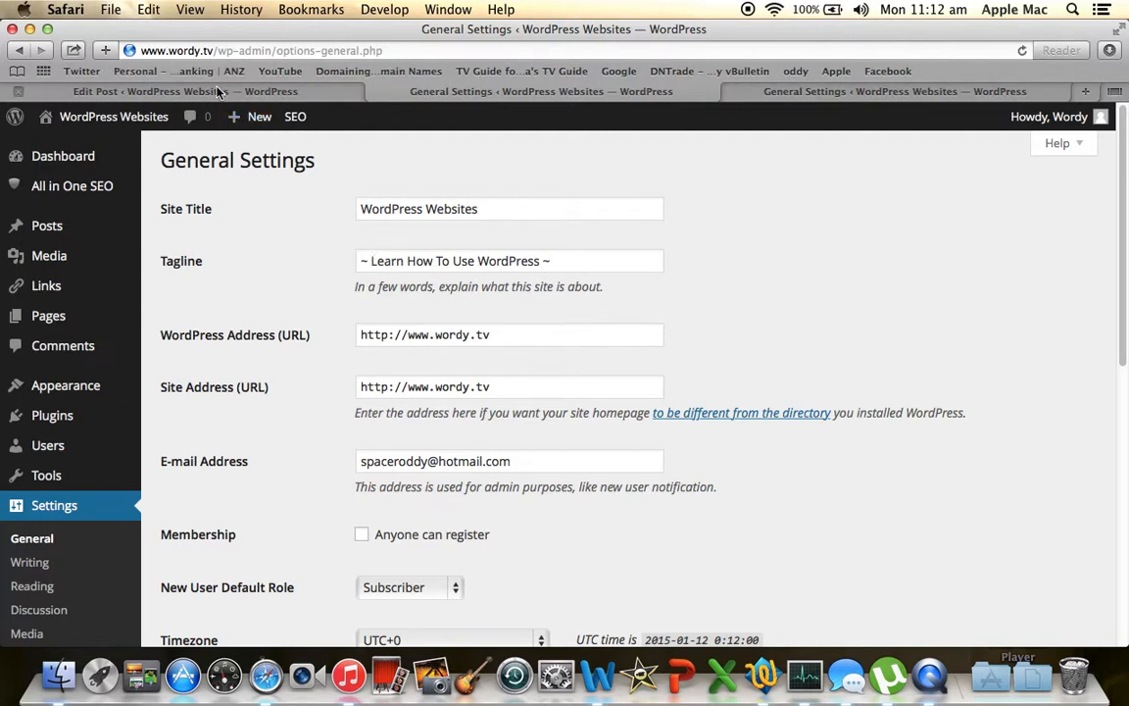
pyautogui.click(284, 94)
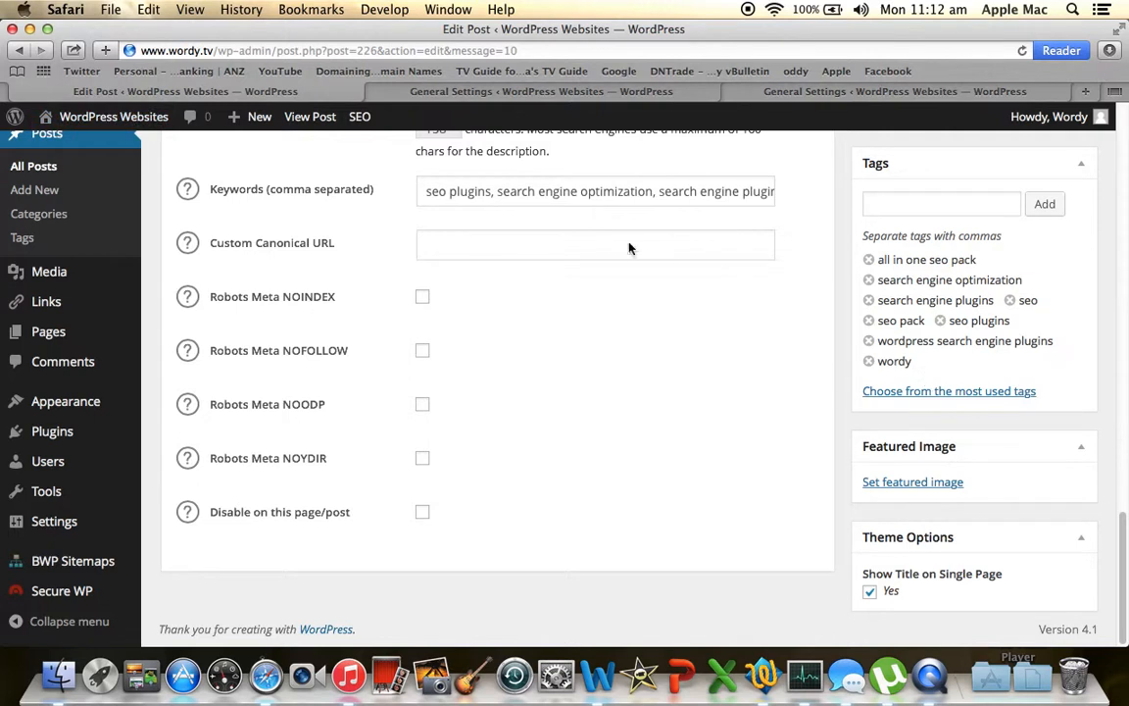
pyautogui.click(98, 117)
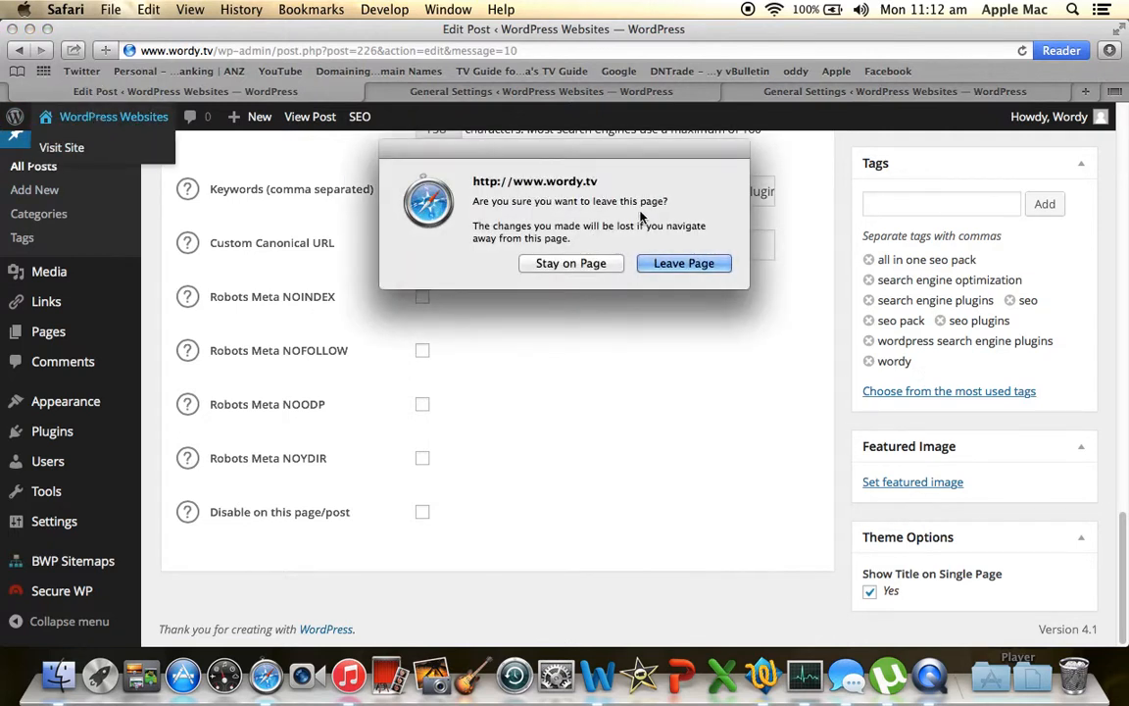
pyautogui.moveTo(690, 264); pyautogui.dragTo(684, 350)
pyautogui.click(591, 262)
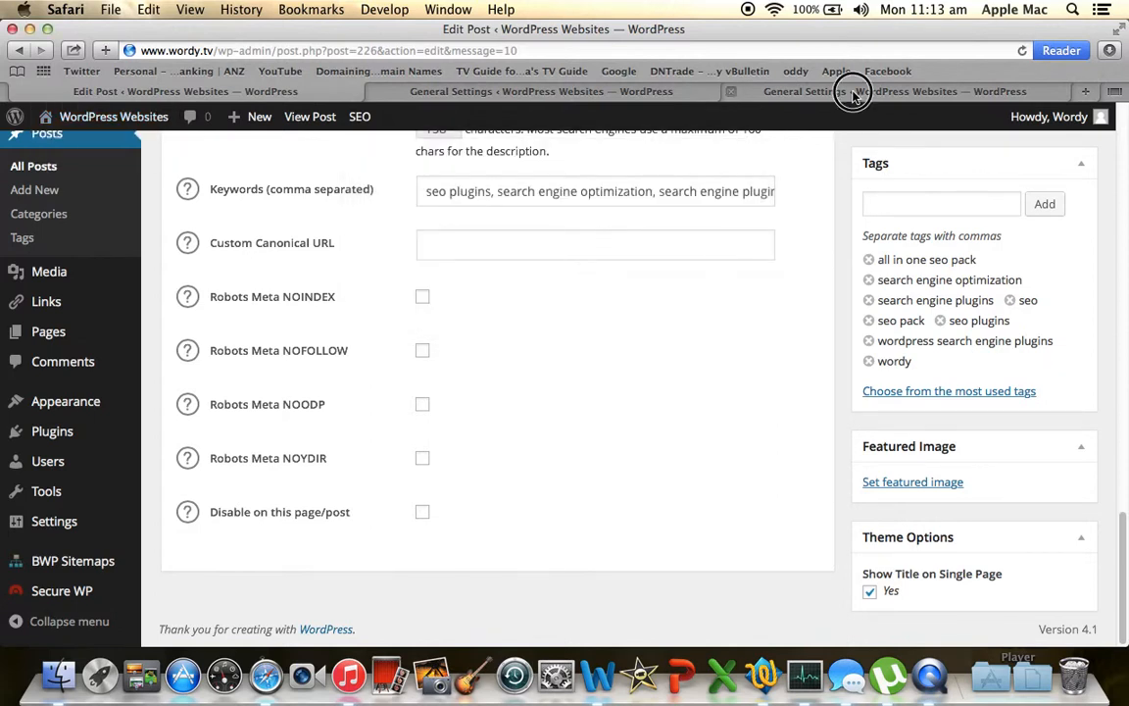
# Visit the site's home page from the plugin options and compare its header with the Site Title and Tagline in General Settings
pyautogui.click(853, 91)
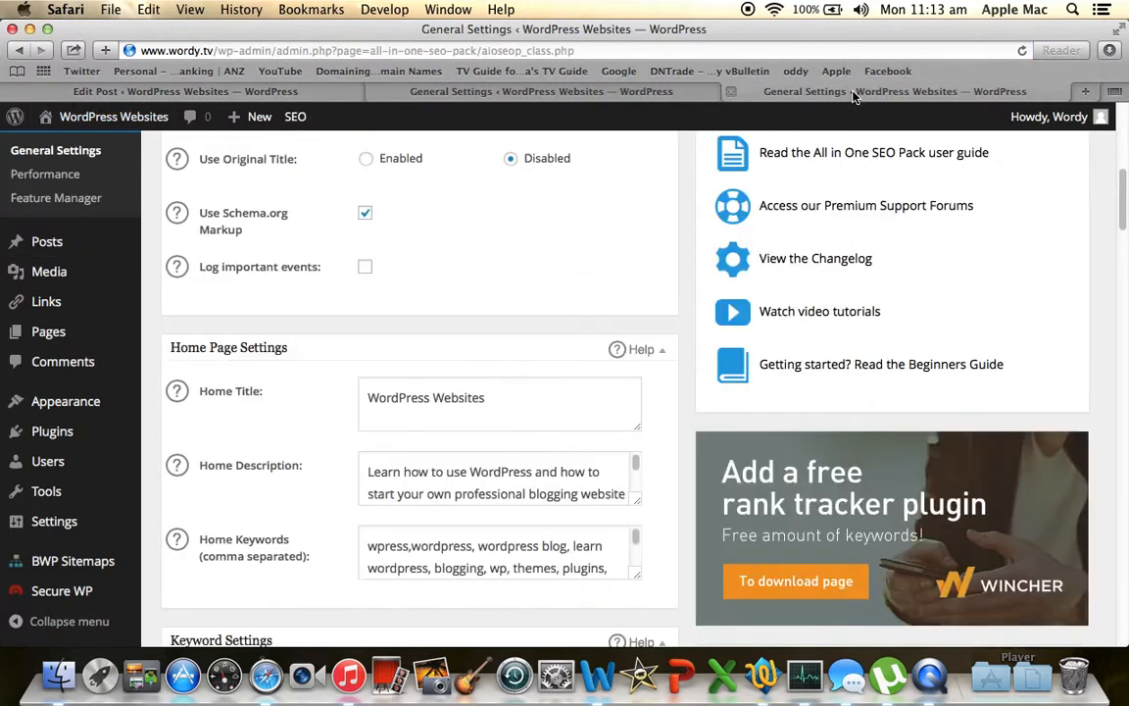
pyautogui.click(91, 118)
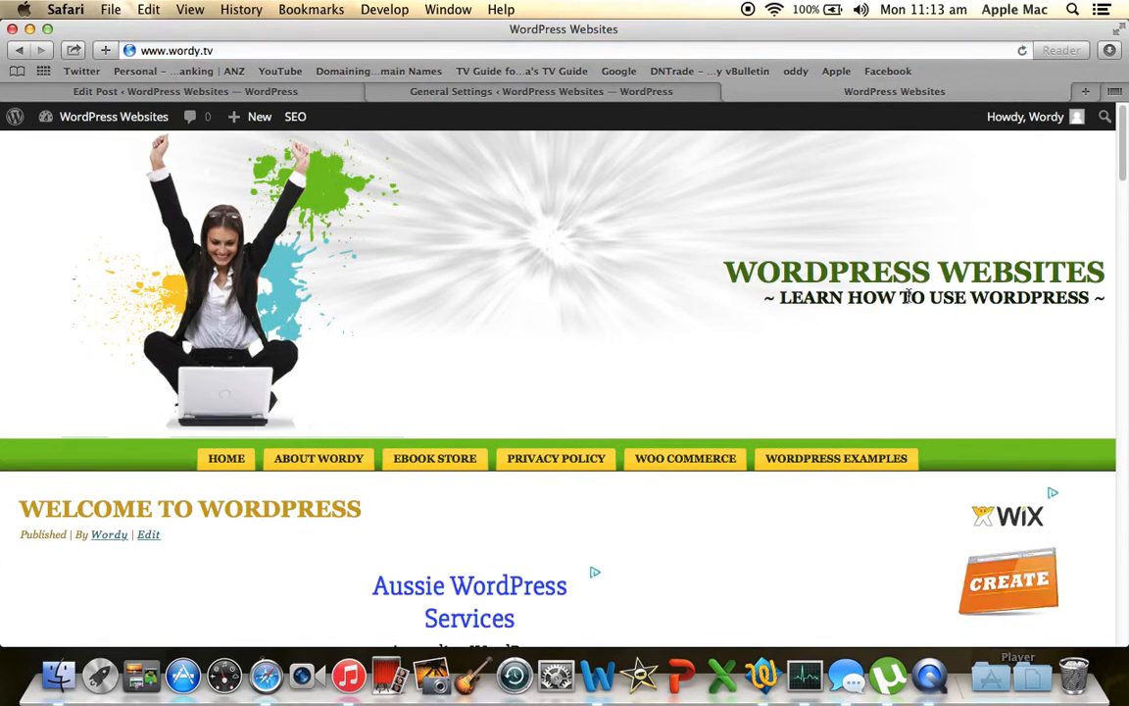
pyautogui.click(547, 93)
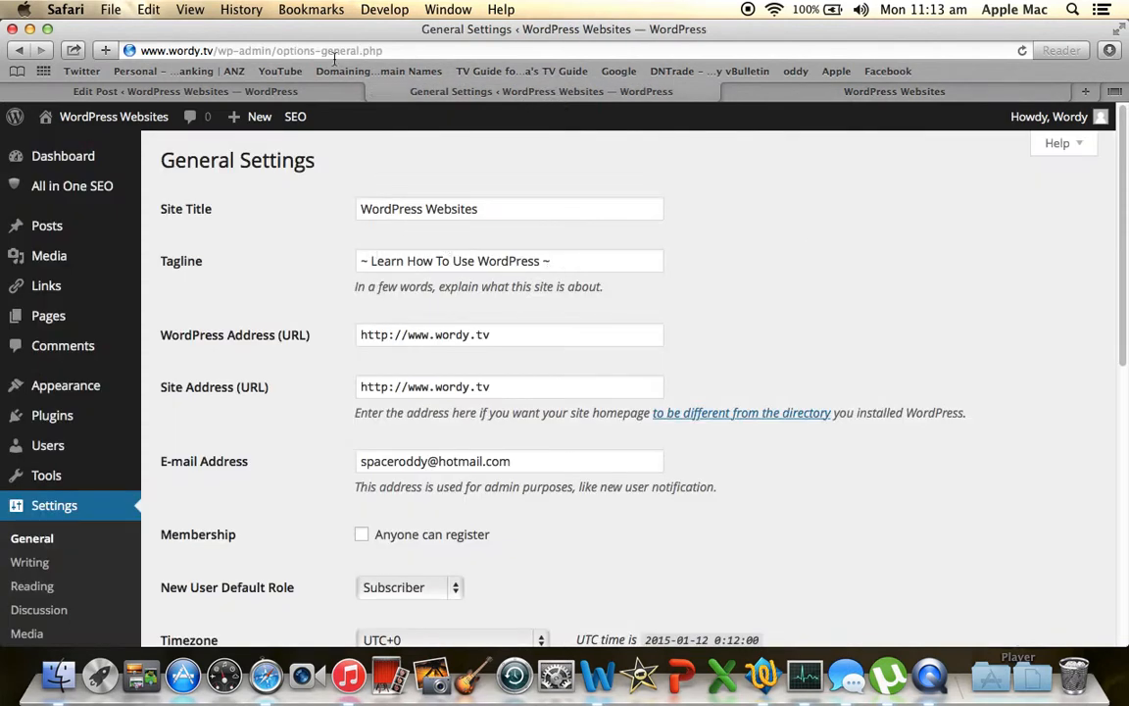
pyautogui.click(377, 9)
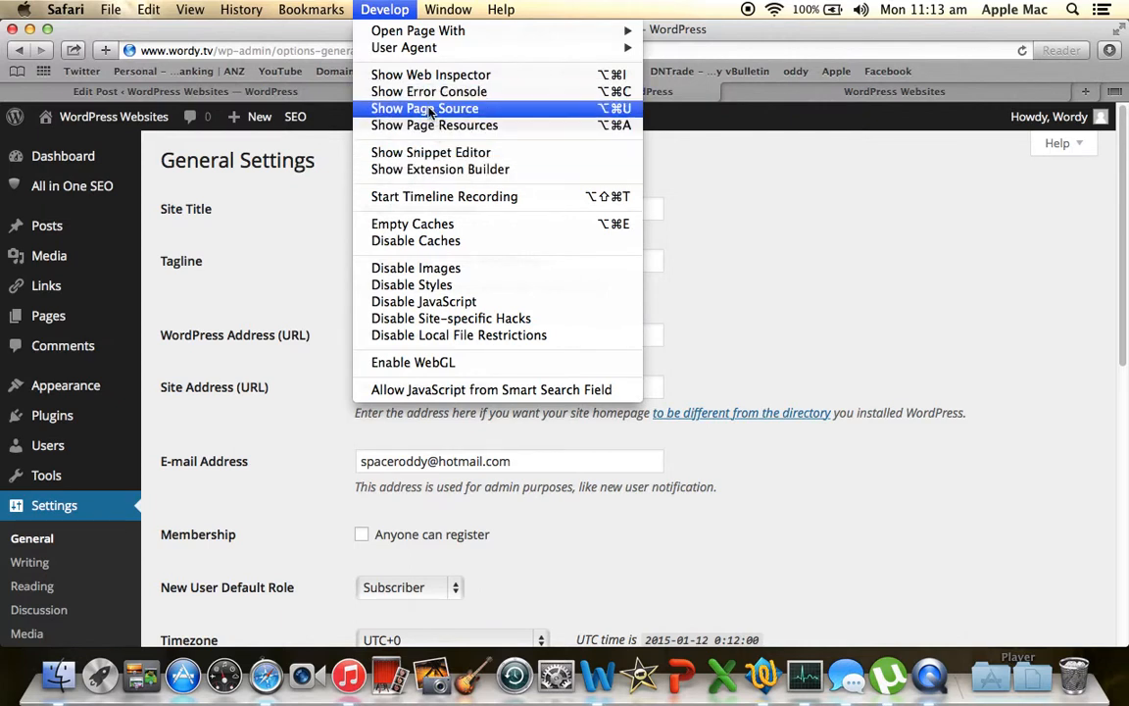
pyautogui.click(789, 196)
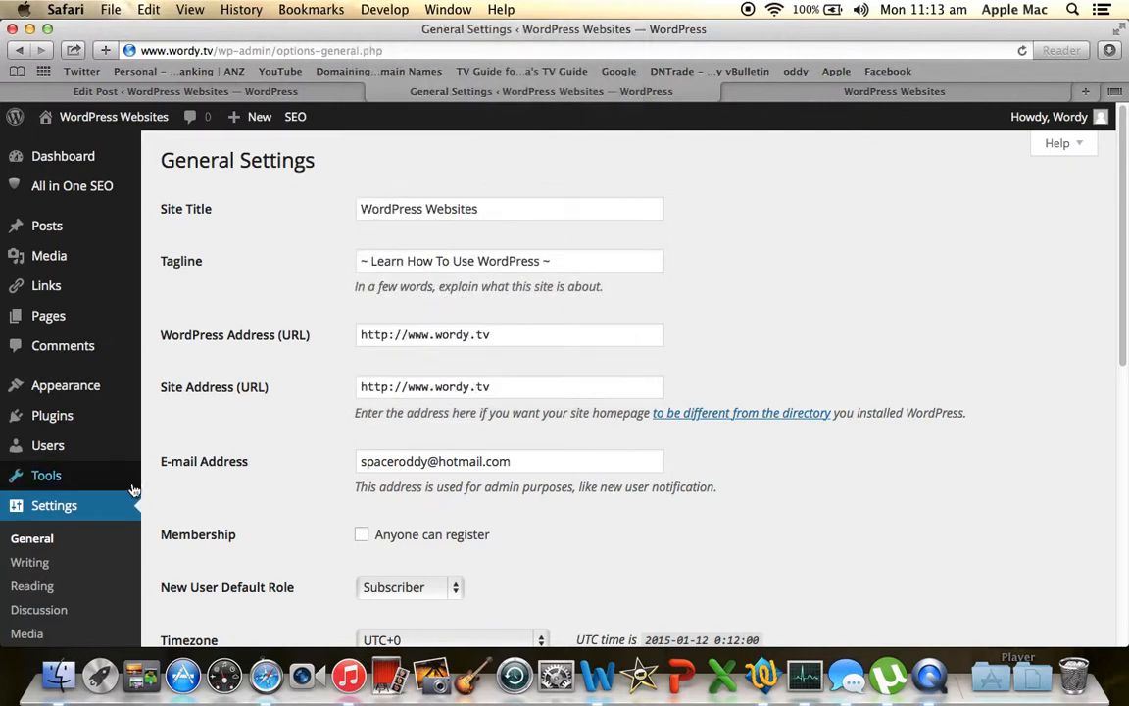
# Bring up the All In One SEO Pack configuration in place of General Settings and view the home title, description and keywords
pyautogui.moveTo(70, 415)
pyautogui.click(183, 419)
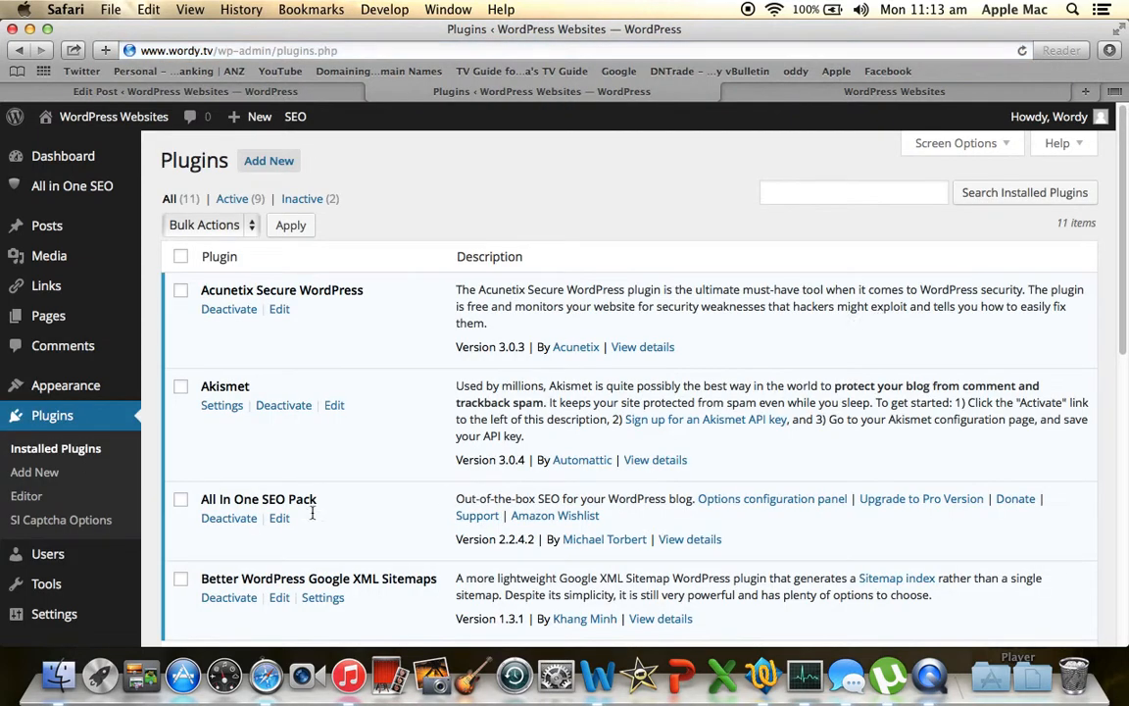
pyautogui.click(766, 499)
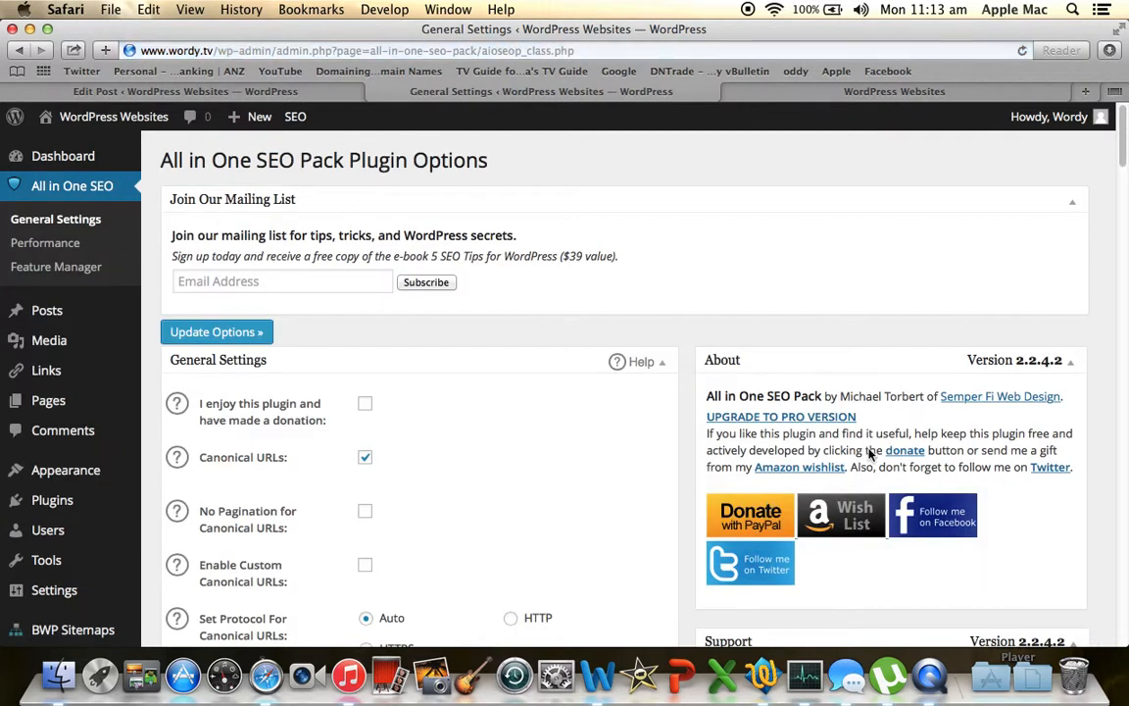
pyautogui.moveTo(1122, 143); pyautogui.dragTo(1122, 251)
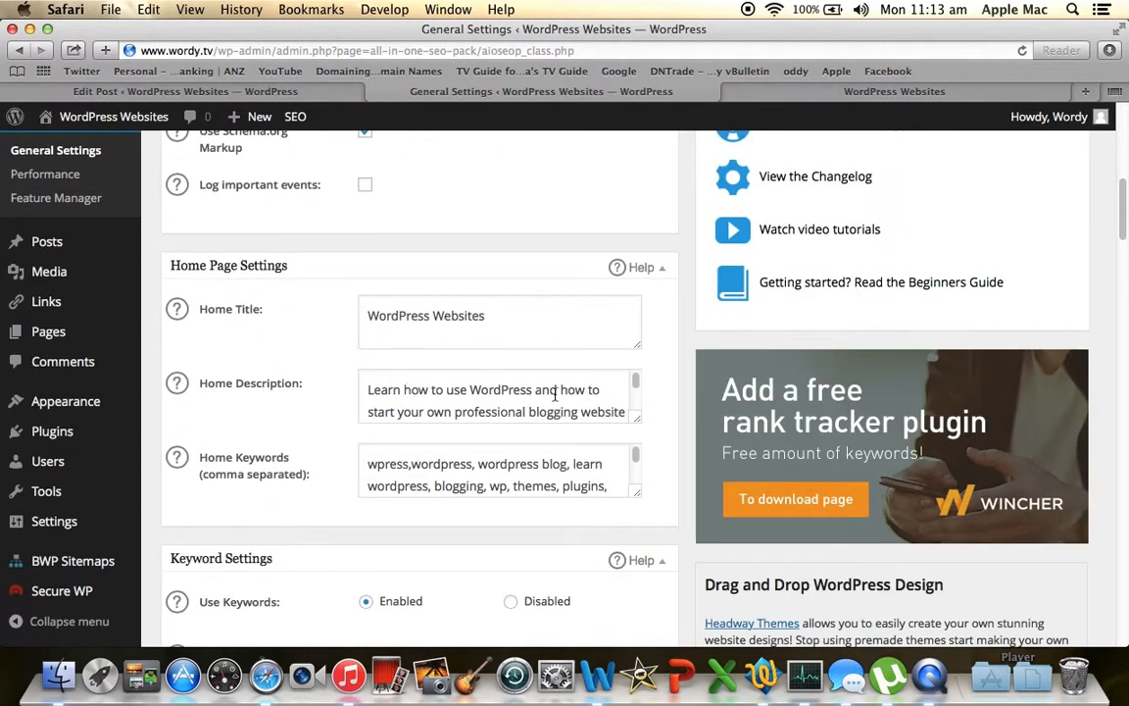
# Show the home page's source code and examine its title, meta description, keywords and canonical link
pyautogui.click(852, 93)
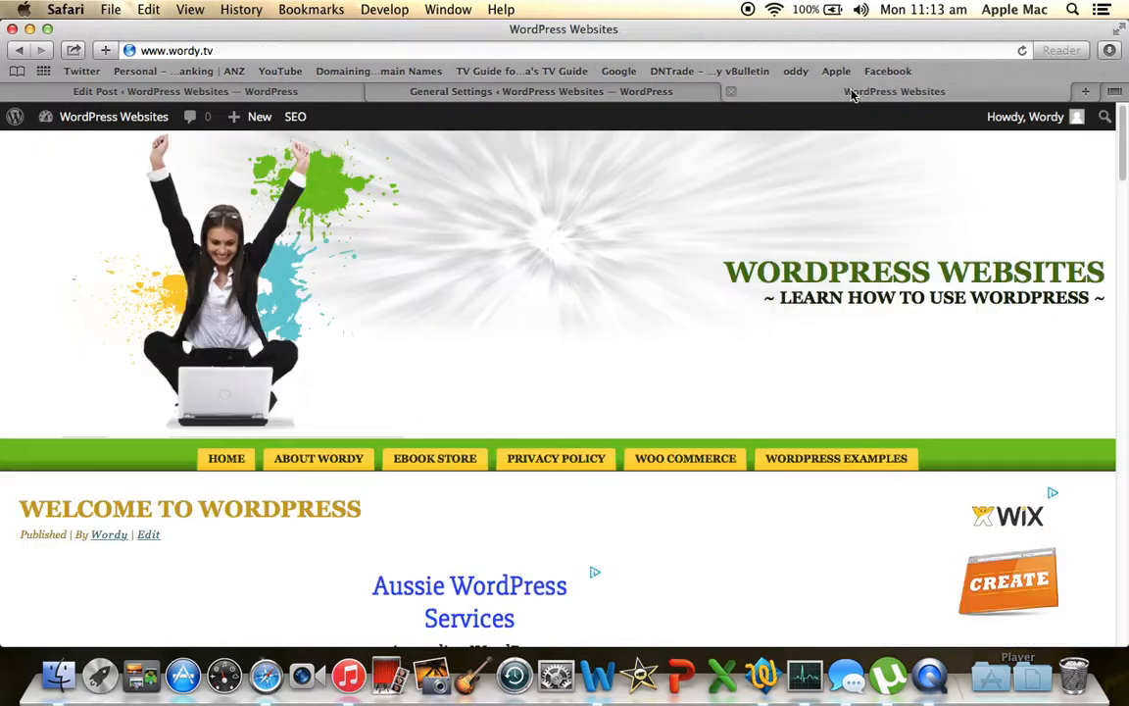
pyautogui.click(382, 10)
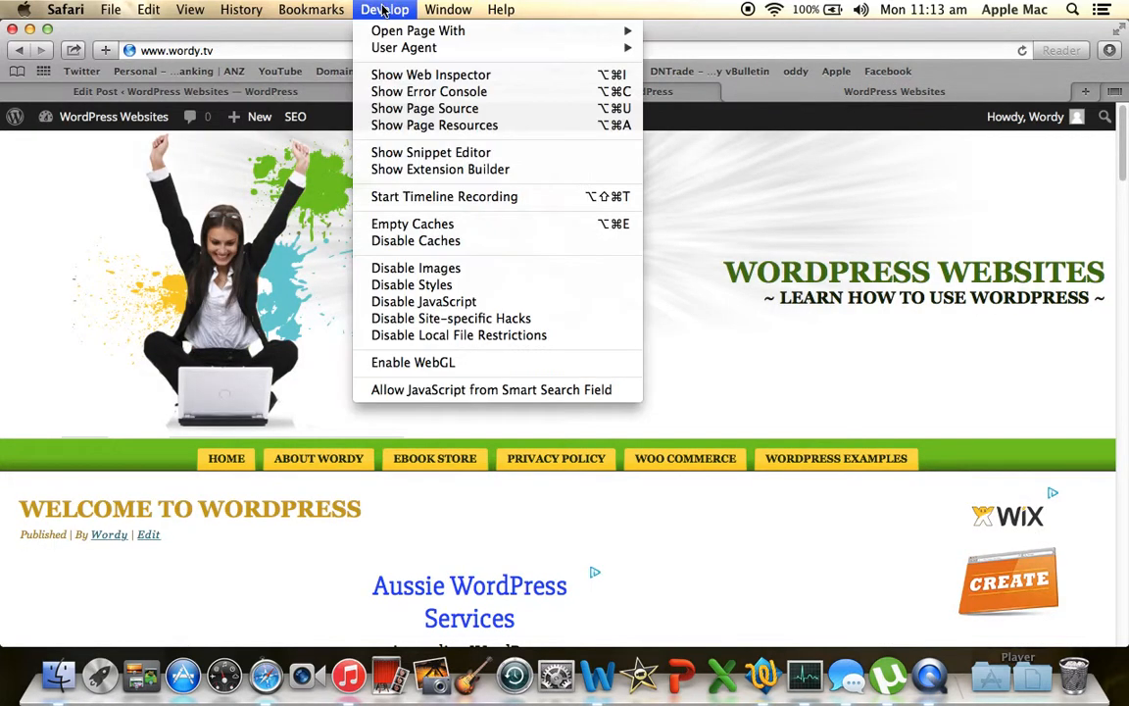
pyautogui.click(427, 110)
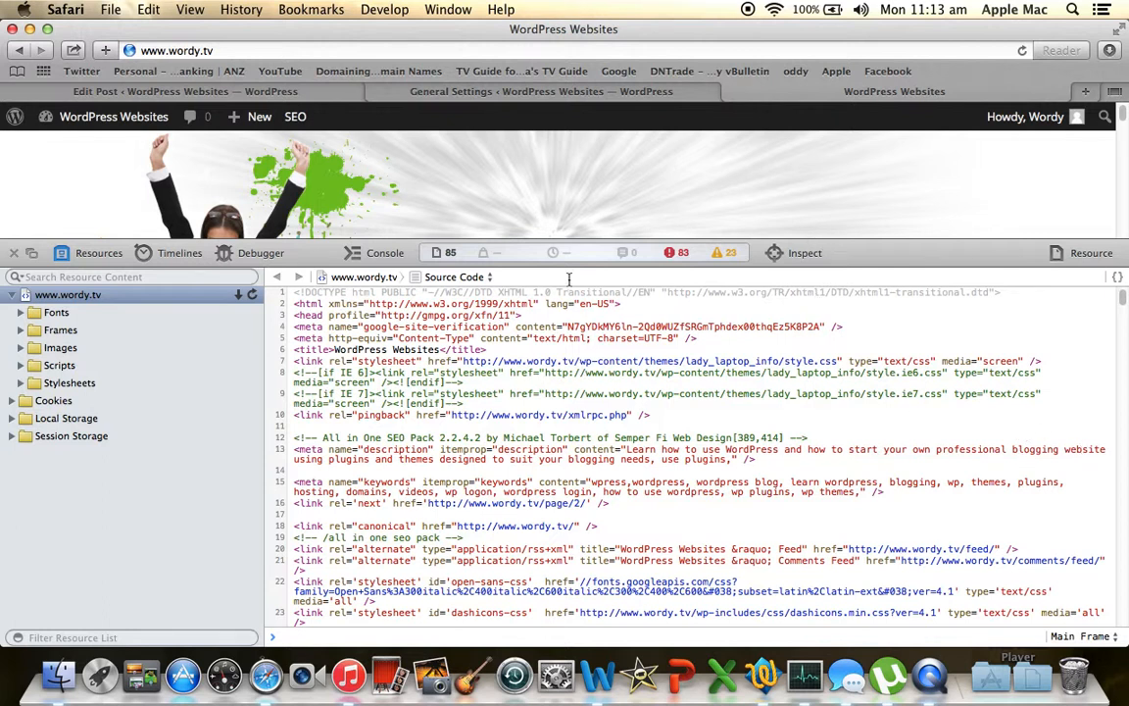
# Compare the plugin's Home Page Settings and the General Settings' Site Title and Tagline with the home page's source code
pyautogui.click(511, 92)
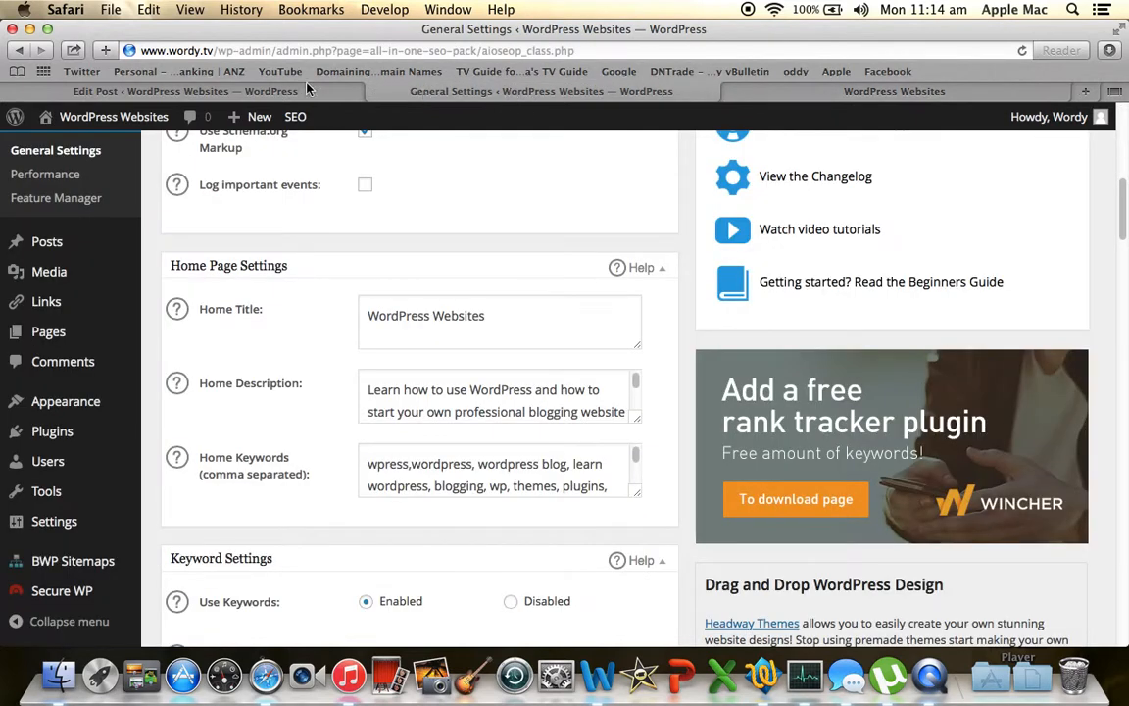
pyautogui.click(223, 92)
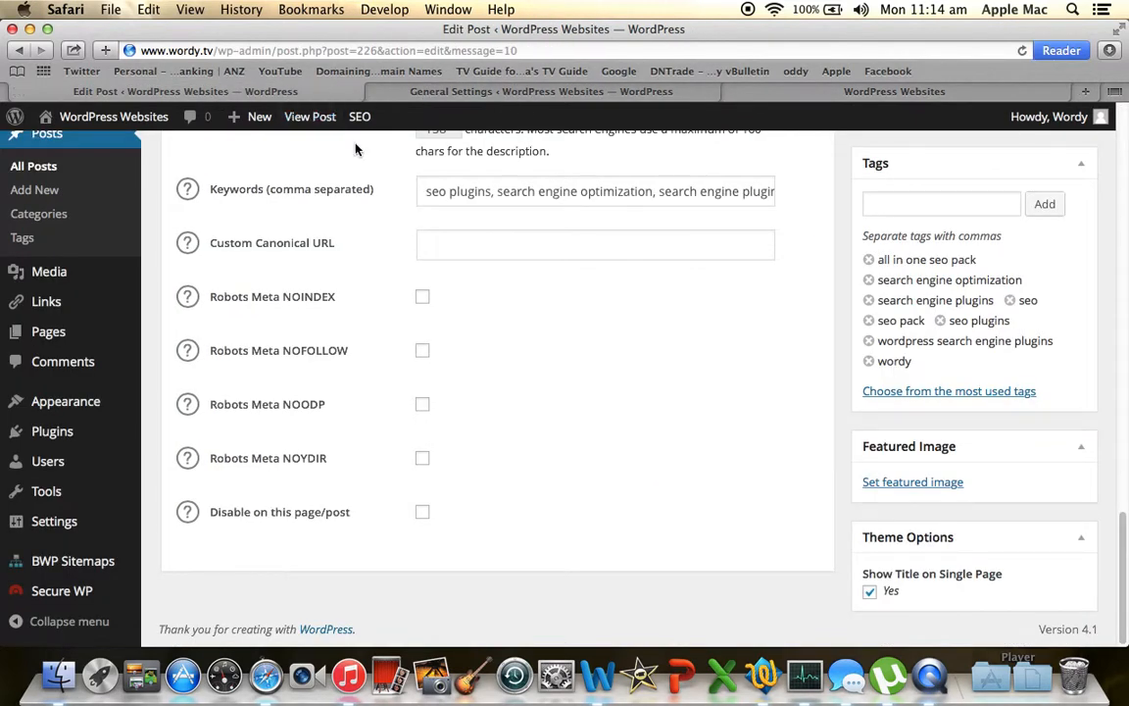
pyautogui.click(533, 92)
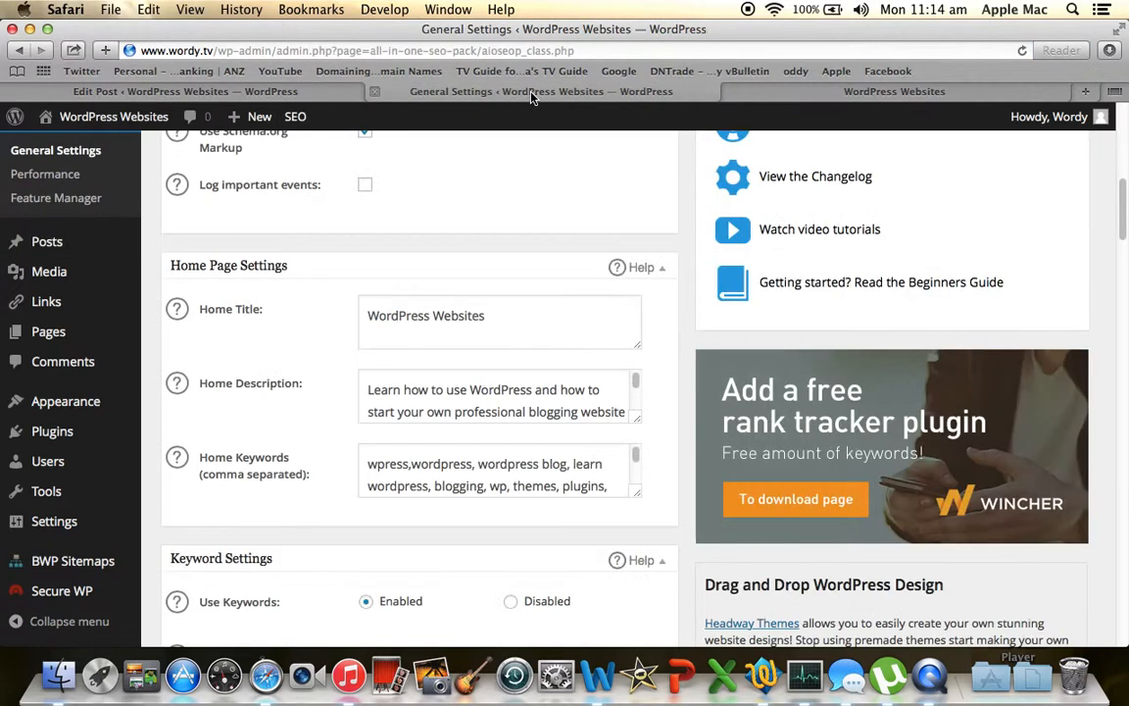
pyautogui.moveTo(54, 520)
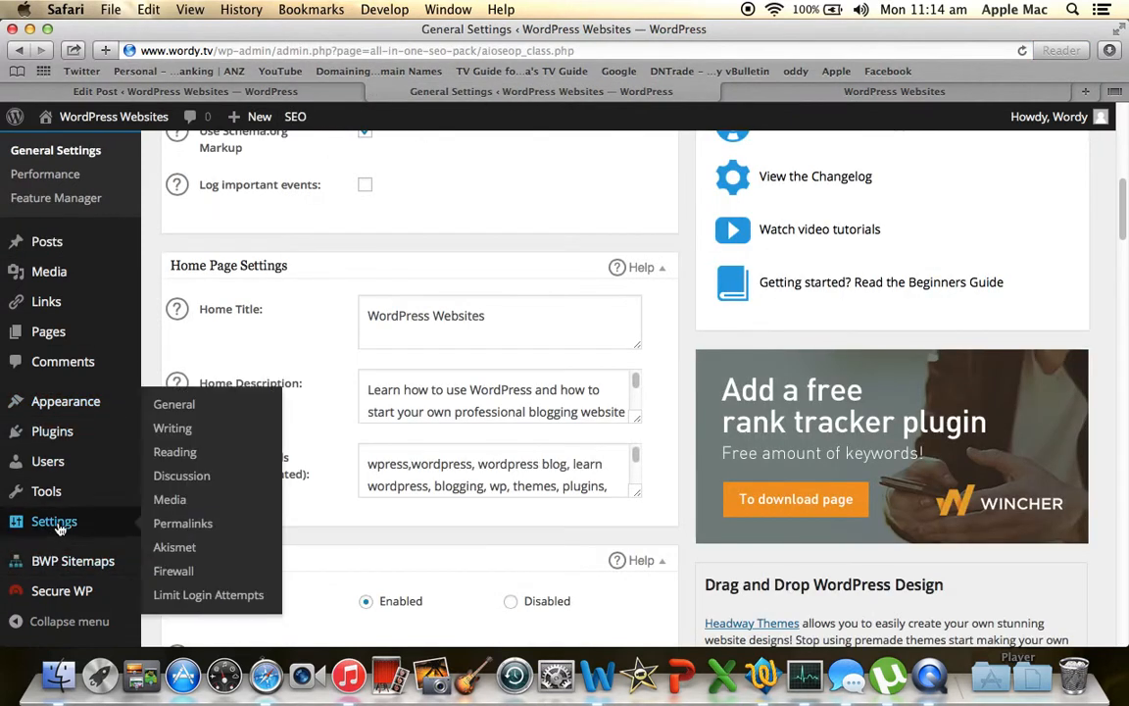
pyautogui.click(174, 405)
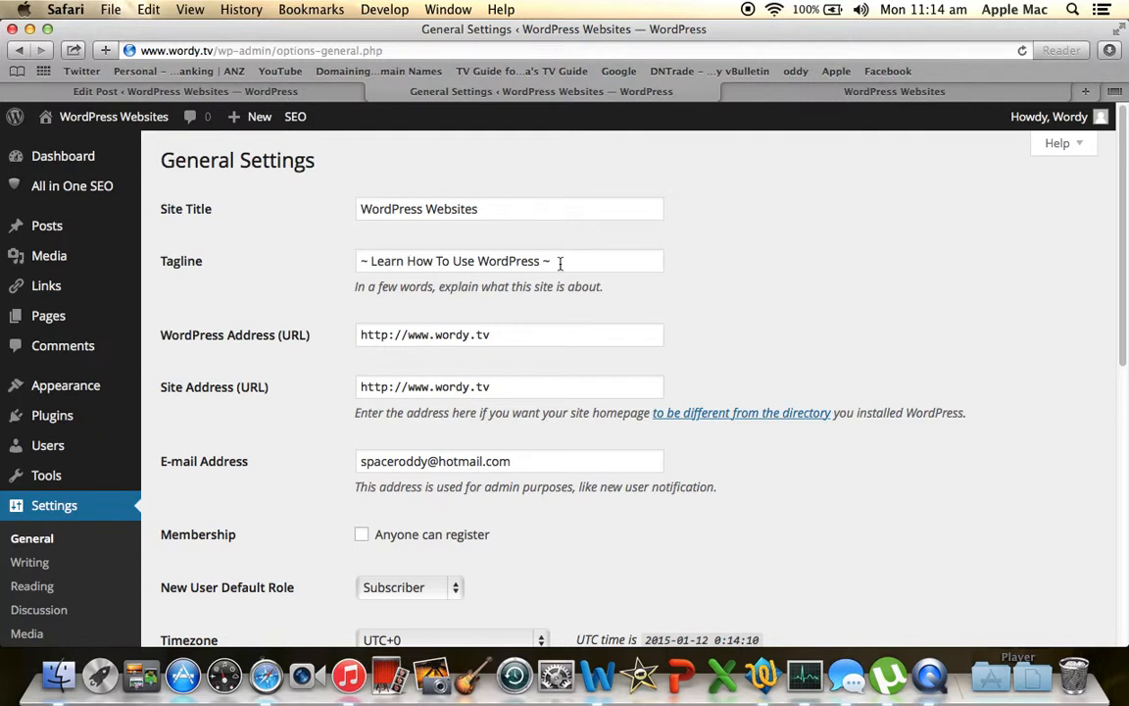
pyautogui.click(862, 94)
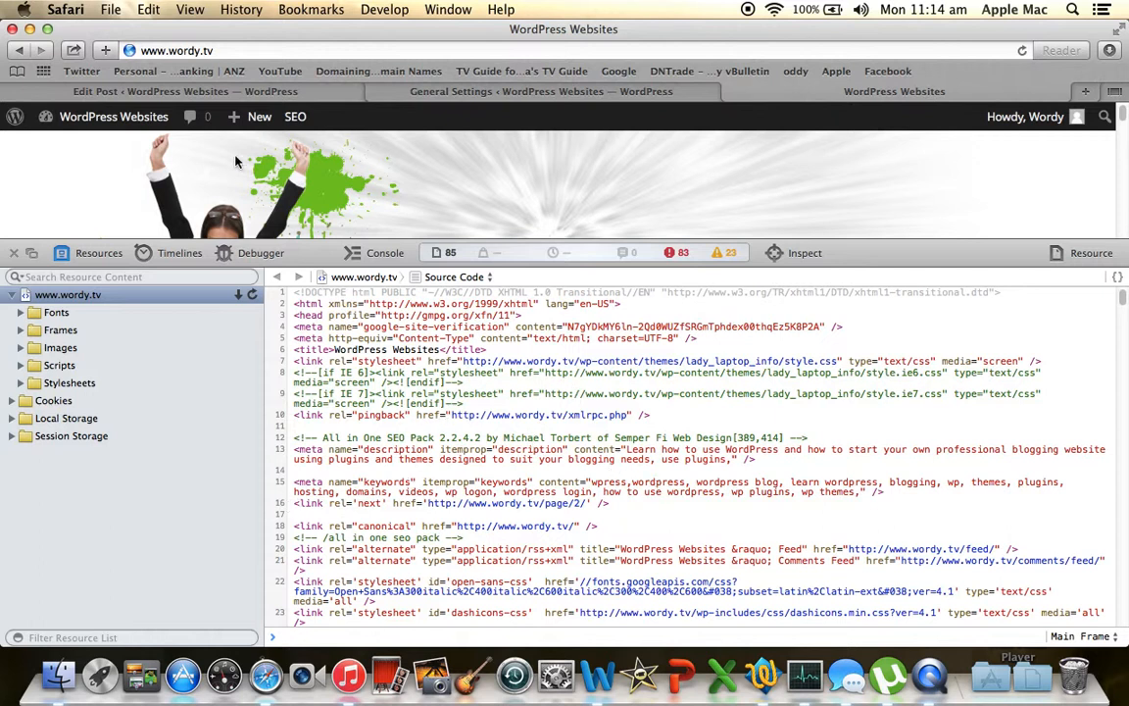
# Open the Welcome to WordPress post's SEO settings, close the source code view and review the preview snippet and SEO fields
pyautogui.moveTo(303, 118)
pyautogui.click(299, 147)
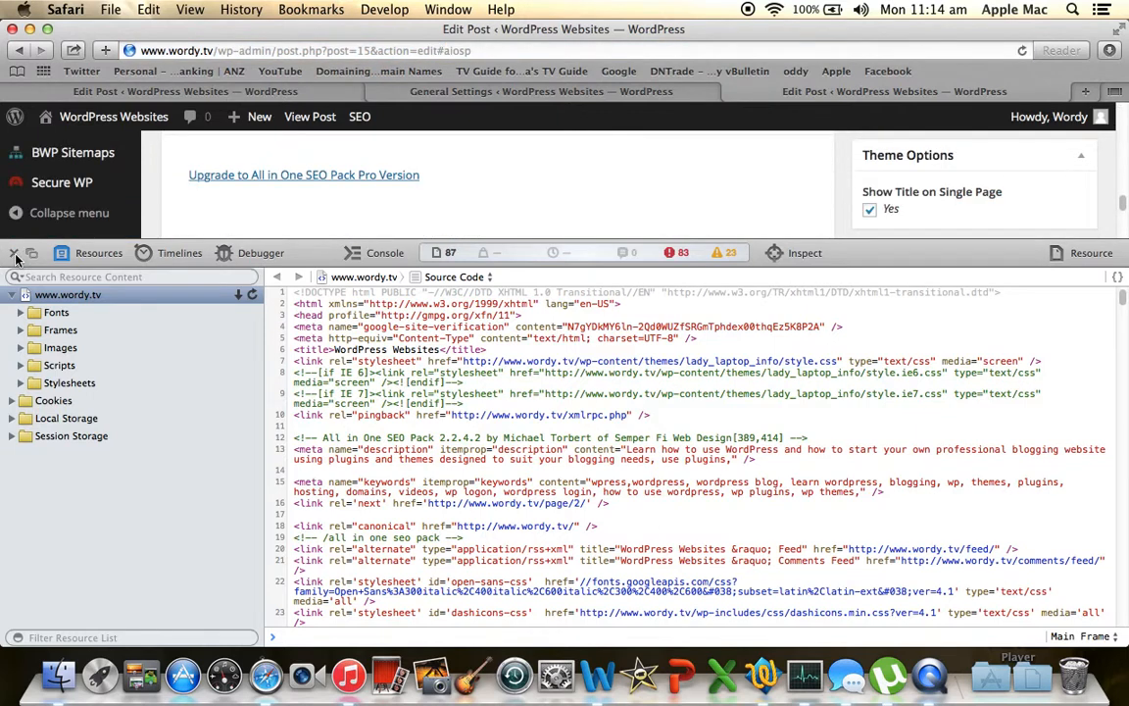
pyautogui.click(14, 253)
pyautogui.scroll(3, 379, 399)
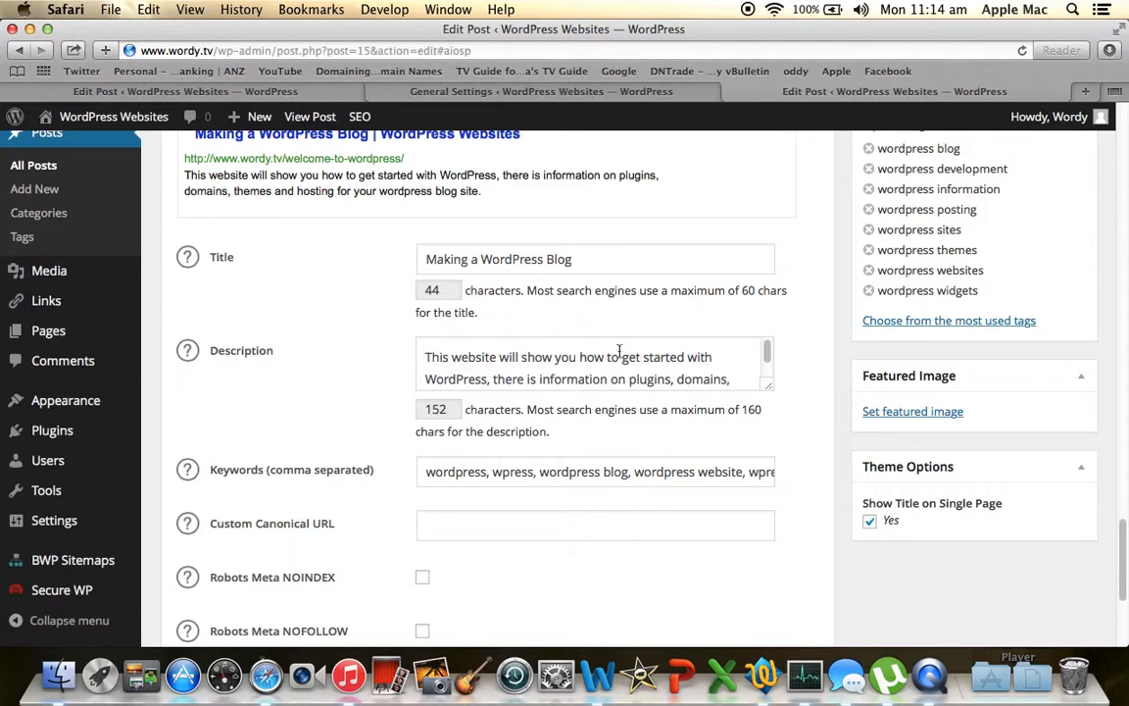
pyautogui.moveTo(1119, 539); pyautogui.dragTo(1120, 478)
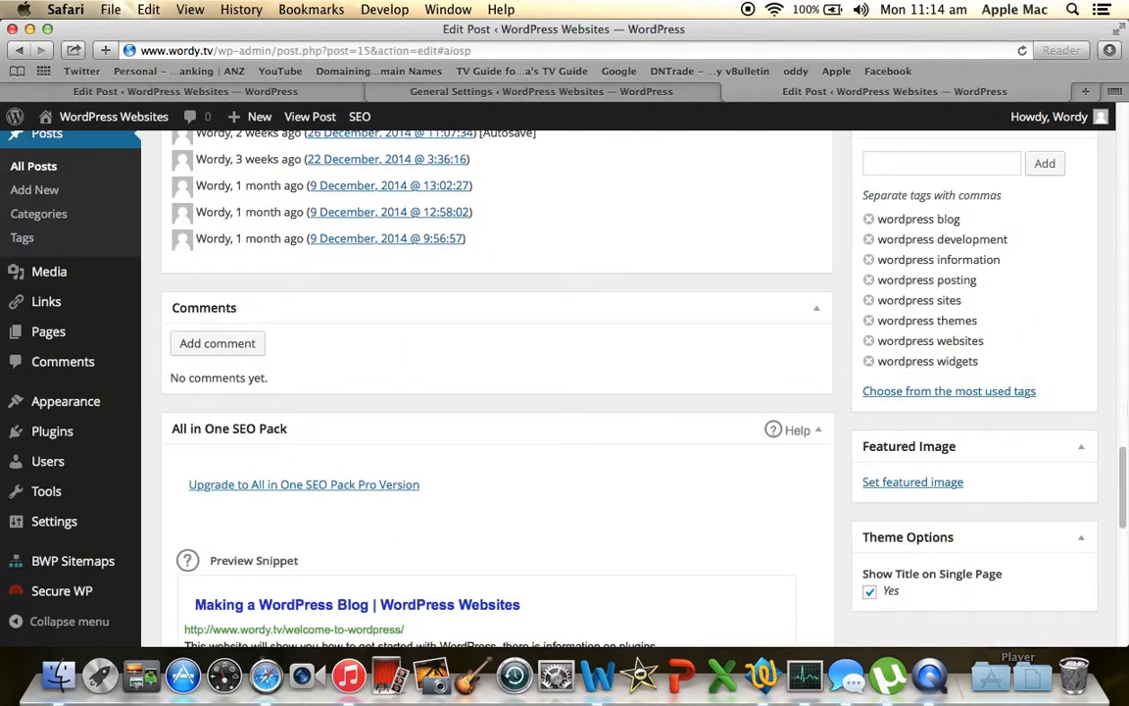
pyautogui.moveTo(1121, 473); pyautogui.dragTo(1121, 532)
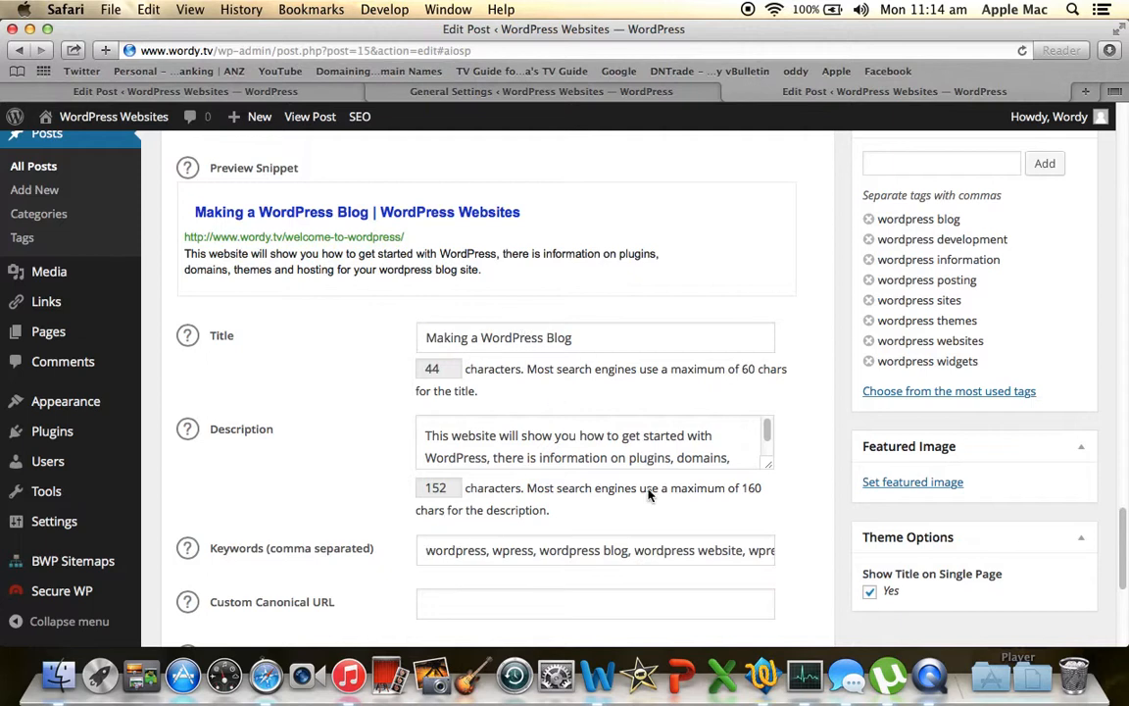
# View the list of all posts and search the plugin directory for "all in one seo pack"
pyautogui.click(36, 168)
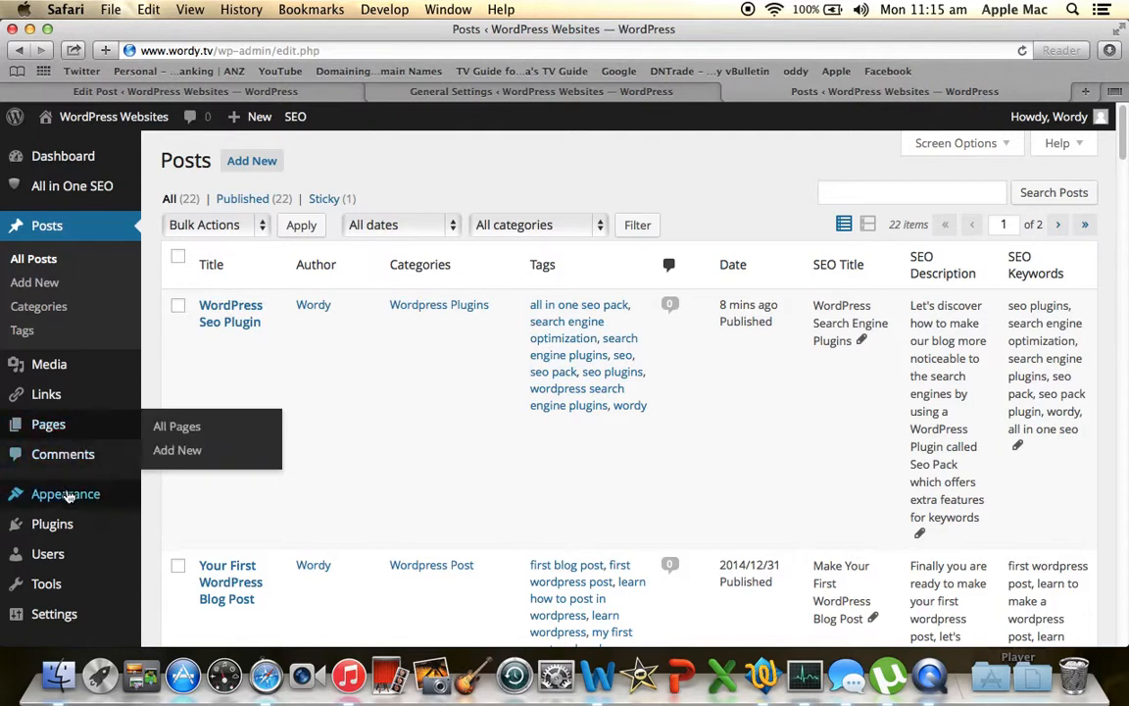
pyautogui.moveTo(71, 523)
pyautogui.click(177, 549)
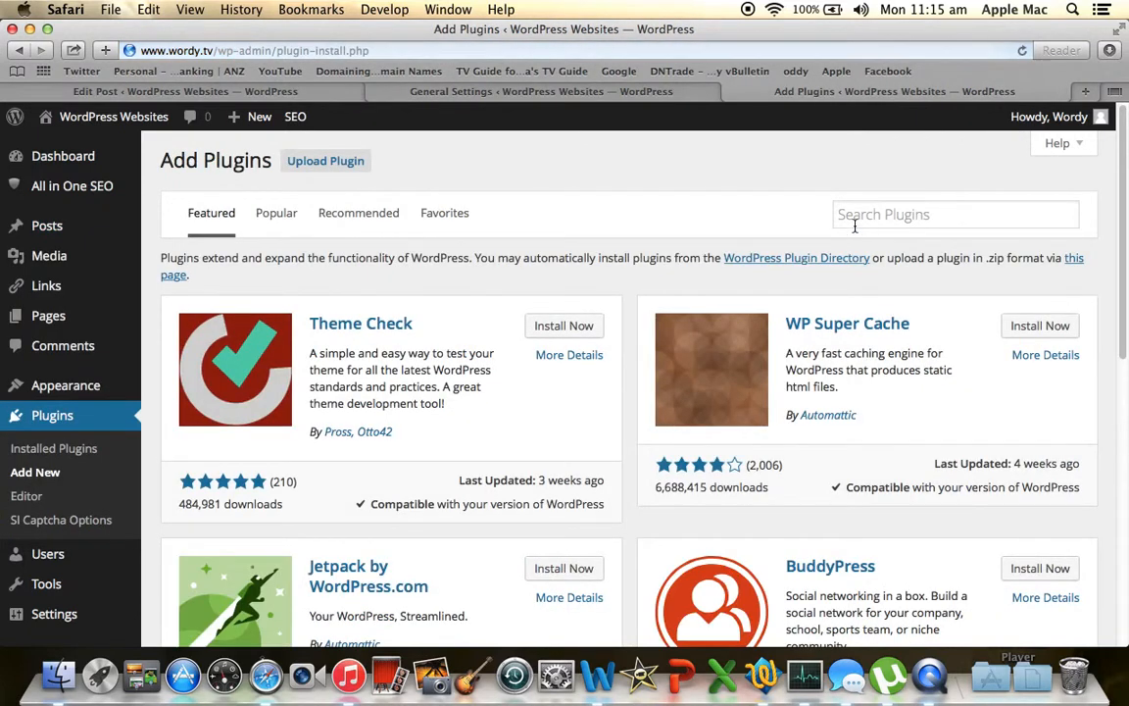
pyautogui.click(855, 220)
pyautogui.write('all')
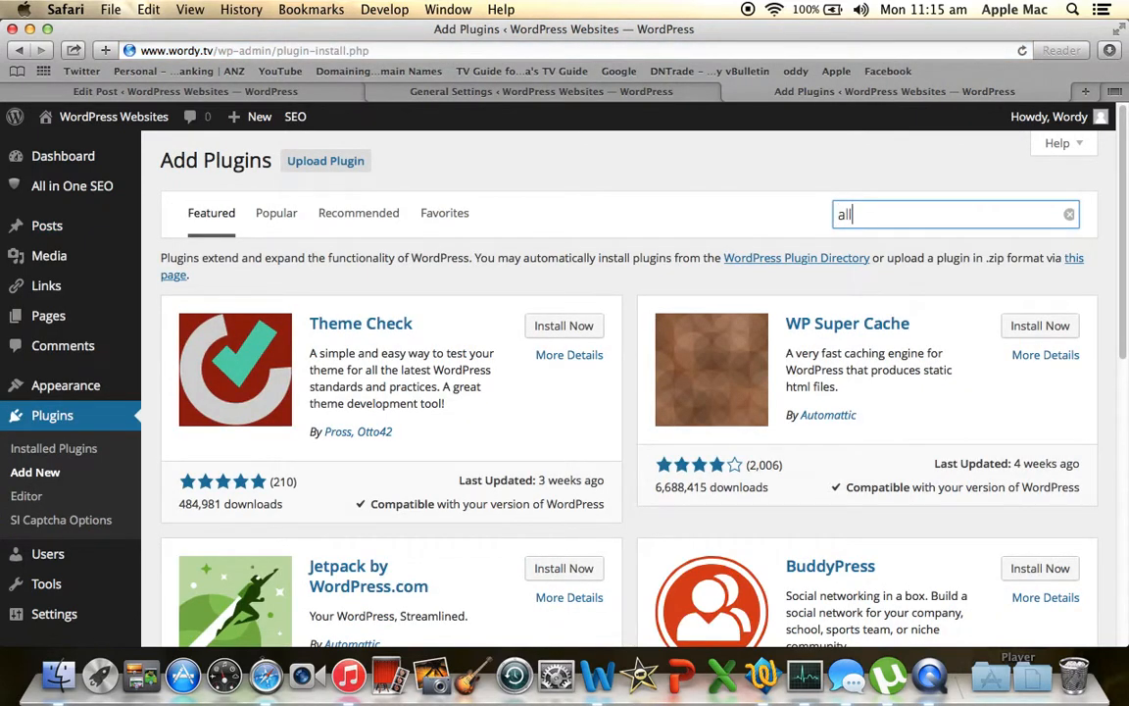
pyautogui.write(' in one seo p')
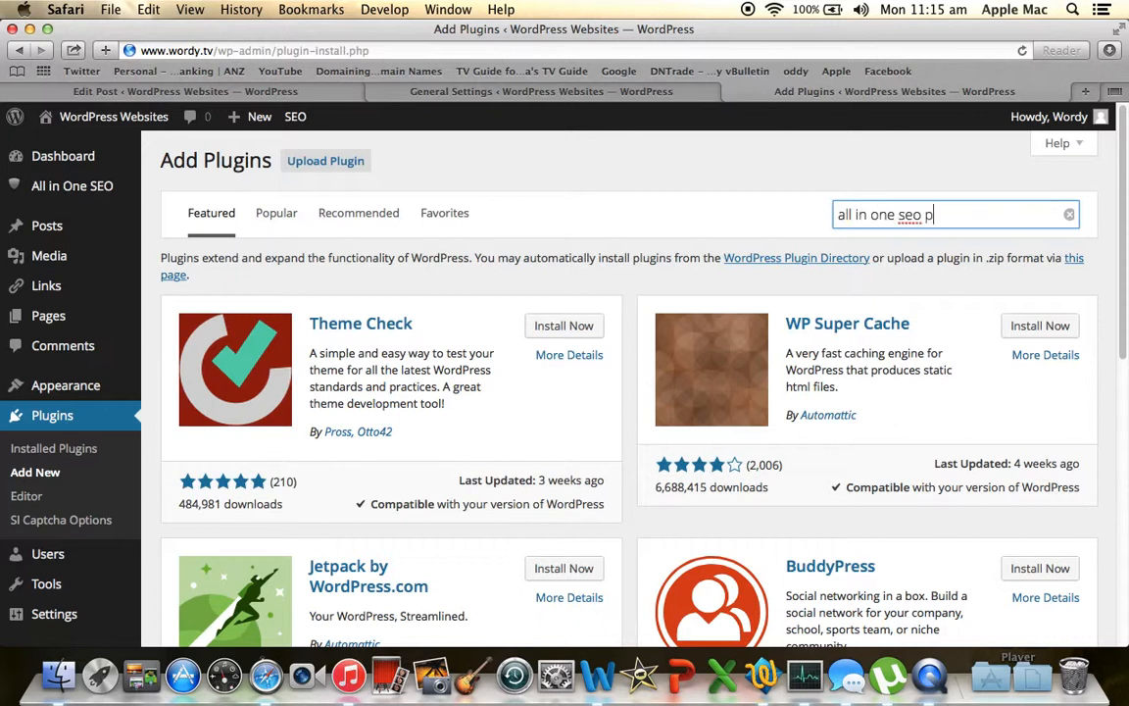
pyautogui.write('ack')
pyautogui.press('Return')
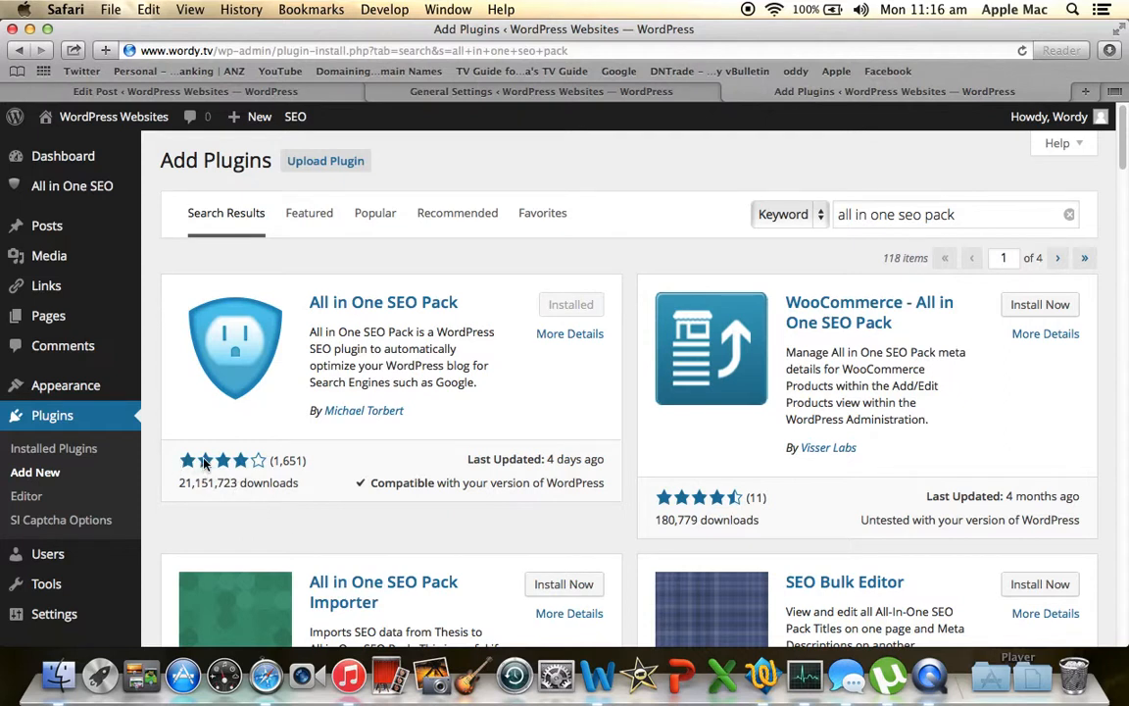
pyautogui.click(530, 92)
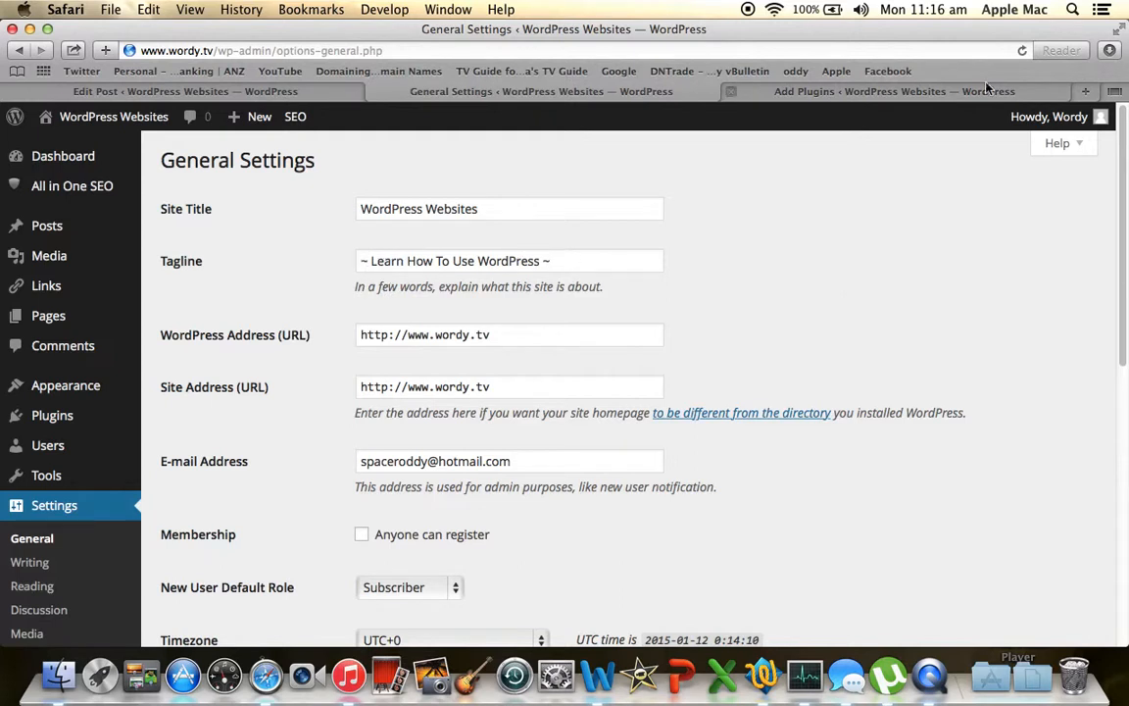
pyautogui.click(917, 94)
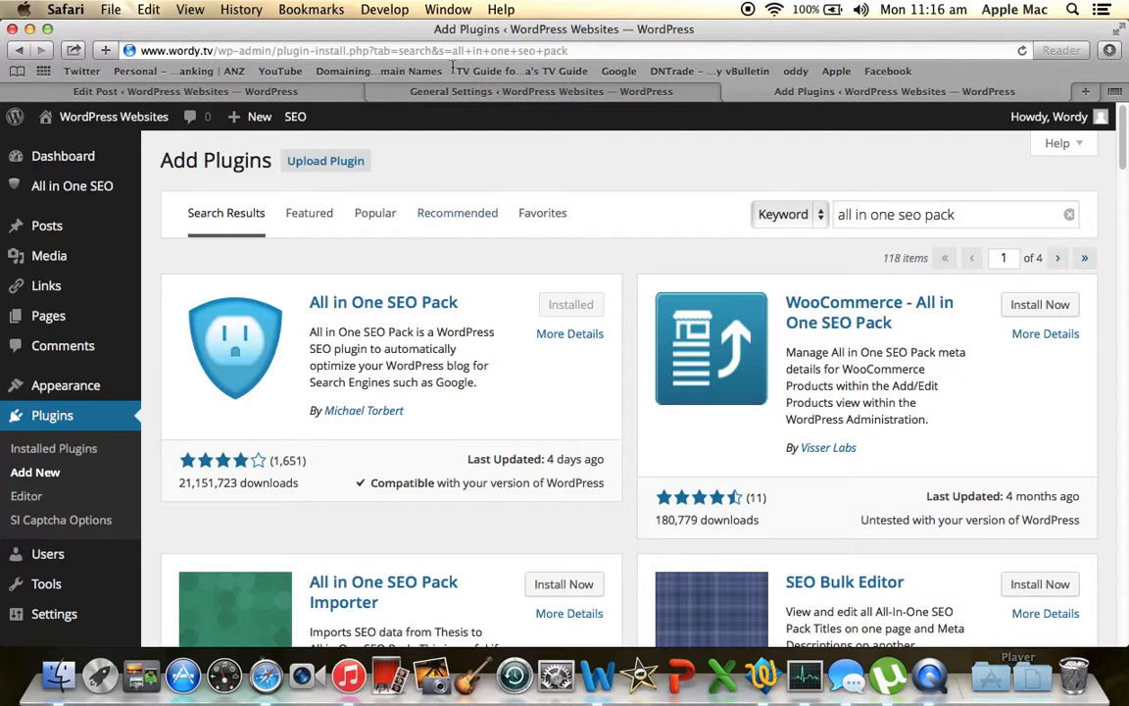
pyautogui.click(384, 10)
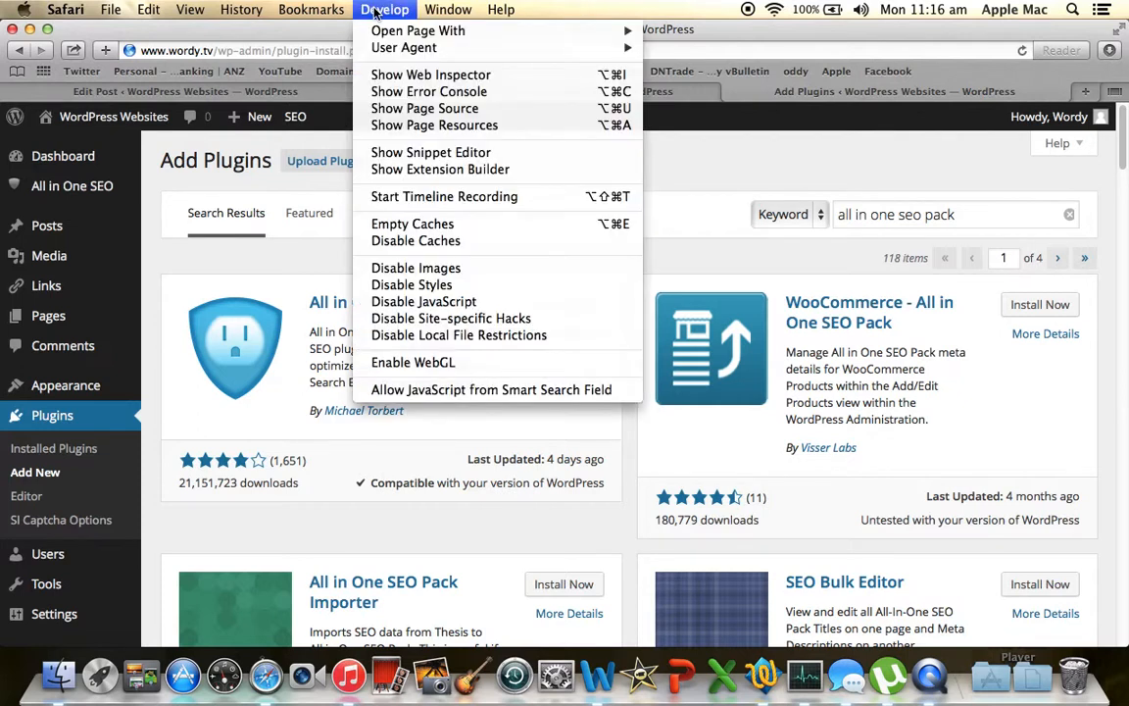
pyautogui.click(771, 180)
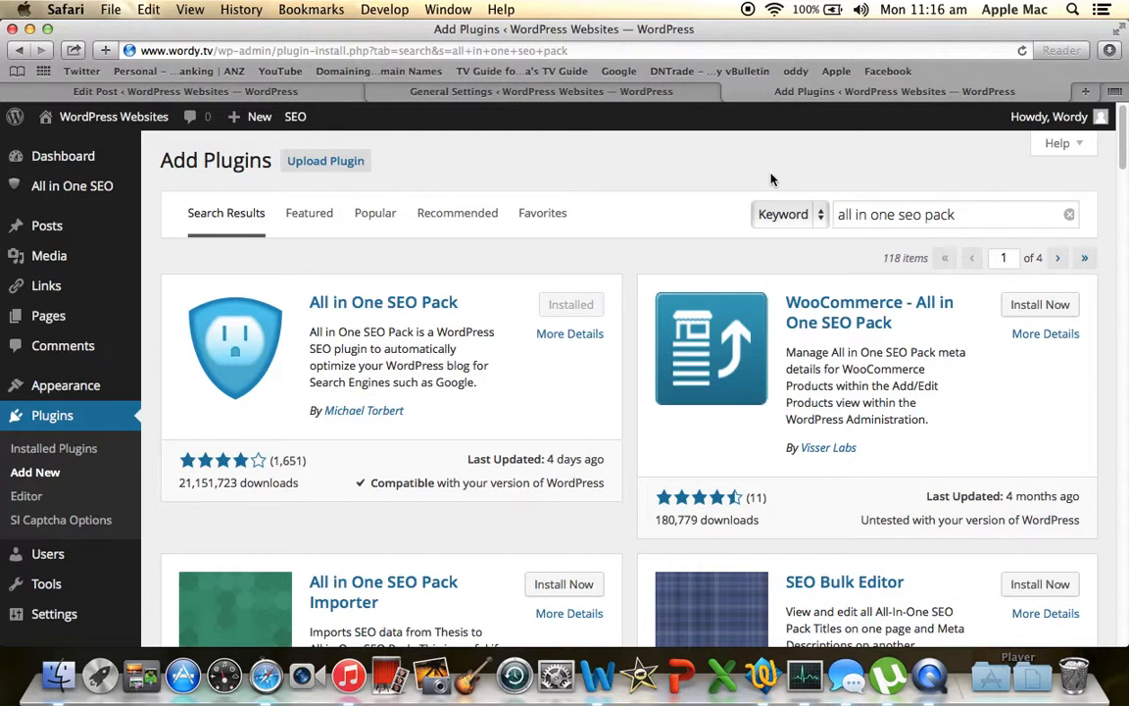
# Review the WordPress Seo Plugin post's SEO fields, robots options, publishing options and body text in the editor
pyautogui.click(186, 91)
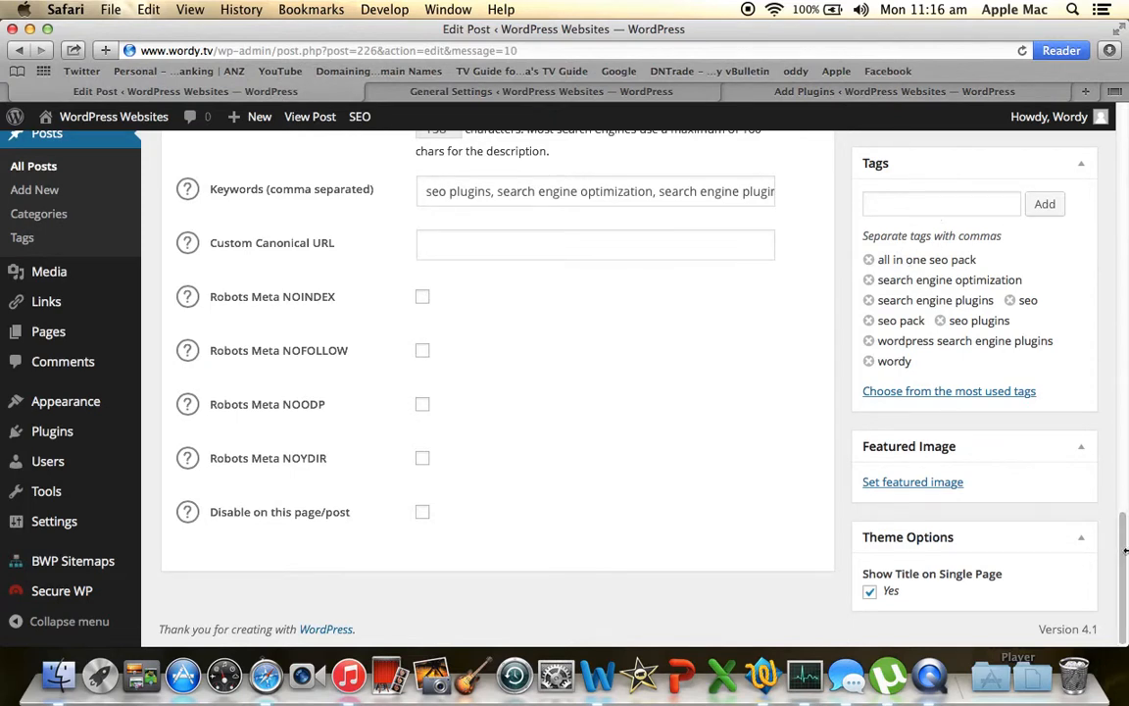
pyautogui.moveTo(1116, 537); pyautogui.dragTo(1123, 480)
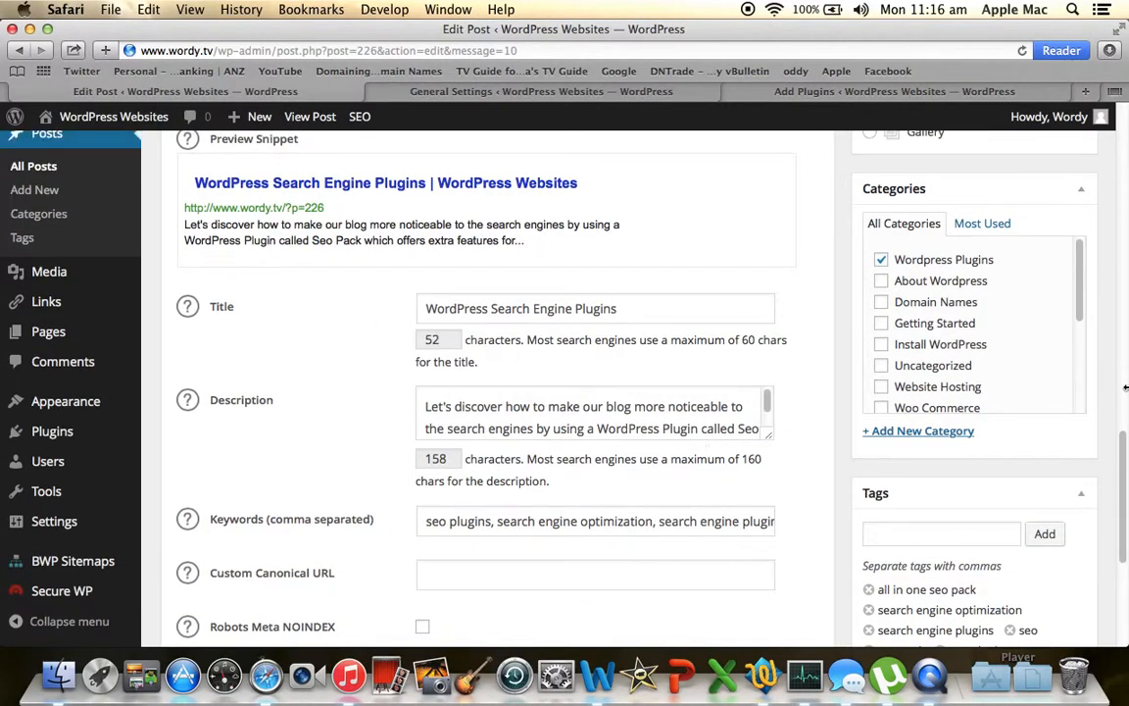
pyautogui.moveTo(1121, 437); pyautogui.dragTo(1118, 530)
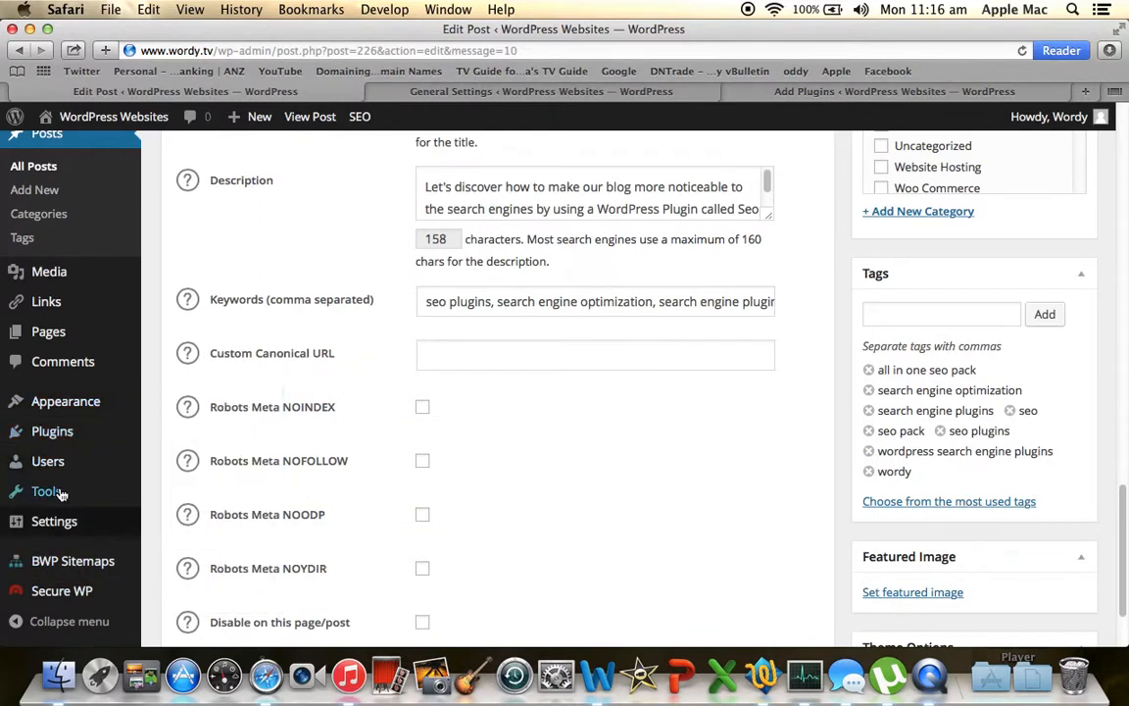
pyautogui.moveTo(65, 561)
pyautogui.moveTo(39, 518)
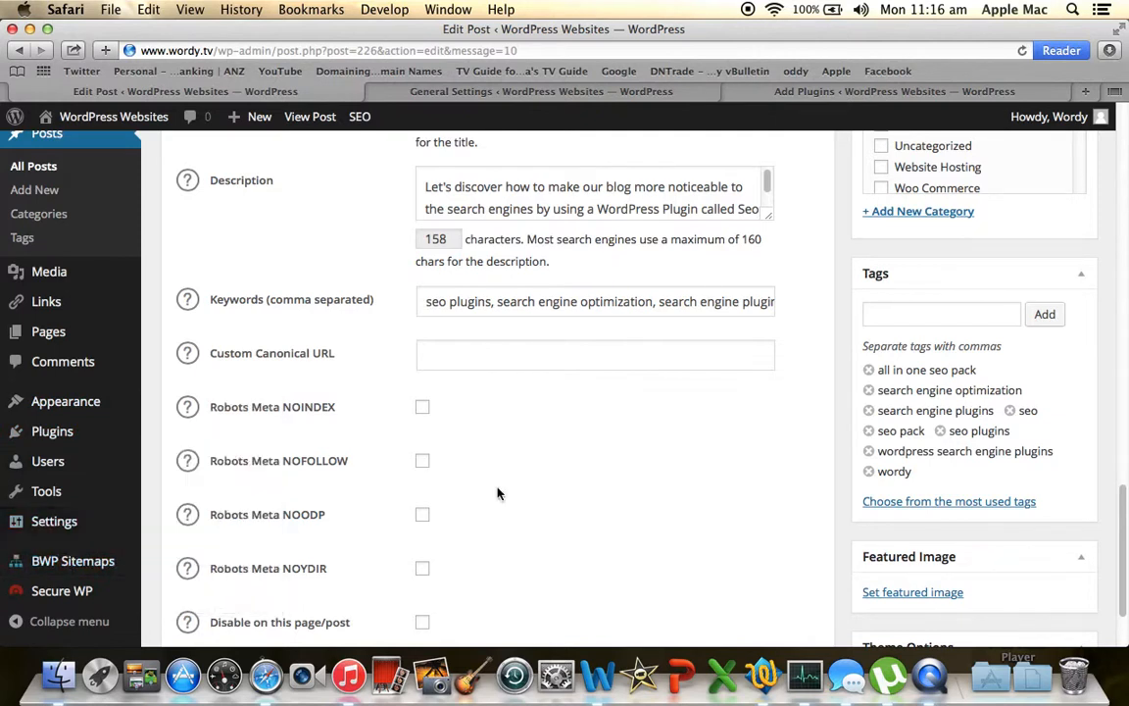
pyautogui.moveTo(1116, 494); pyautogui.dragTo(1105, 331)
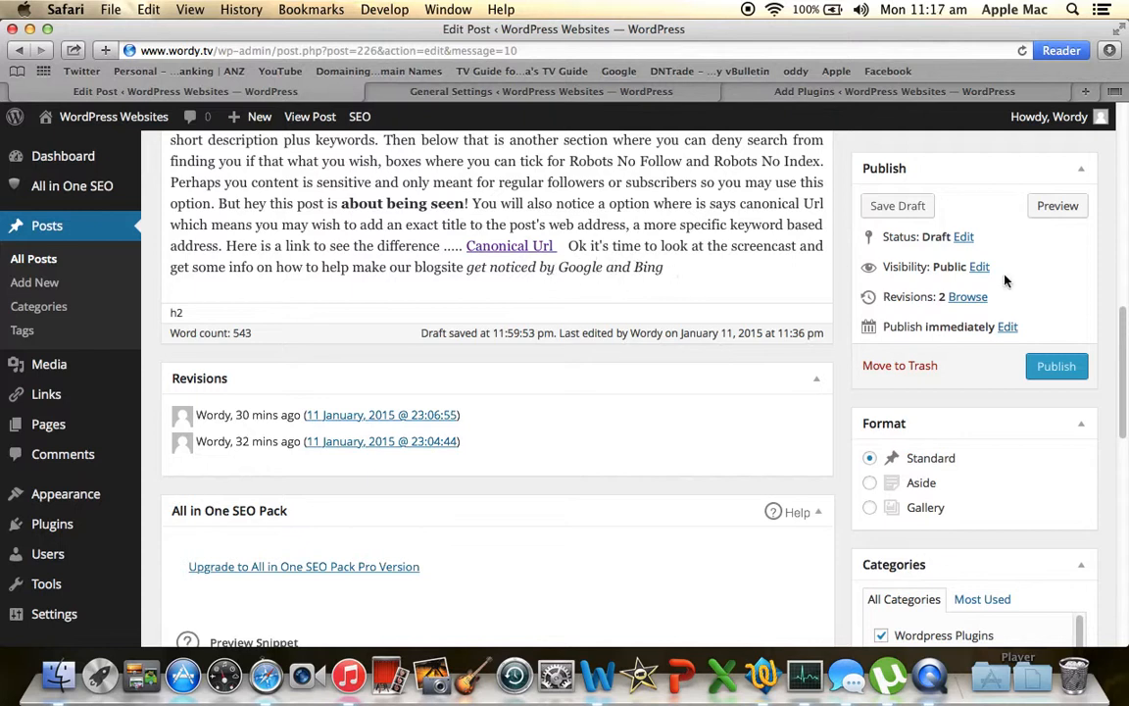
pyautogui.moveTo(1121, 330); pyautogui.dragTo(1099, 202)
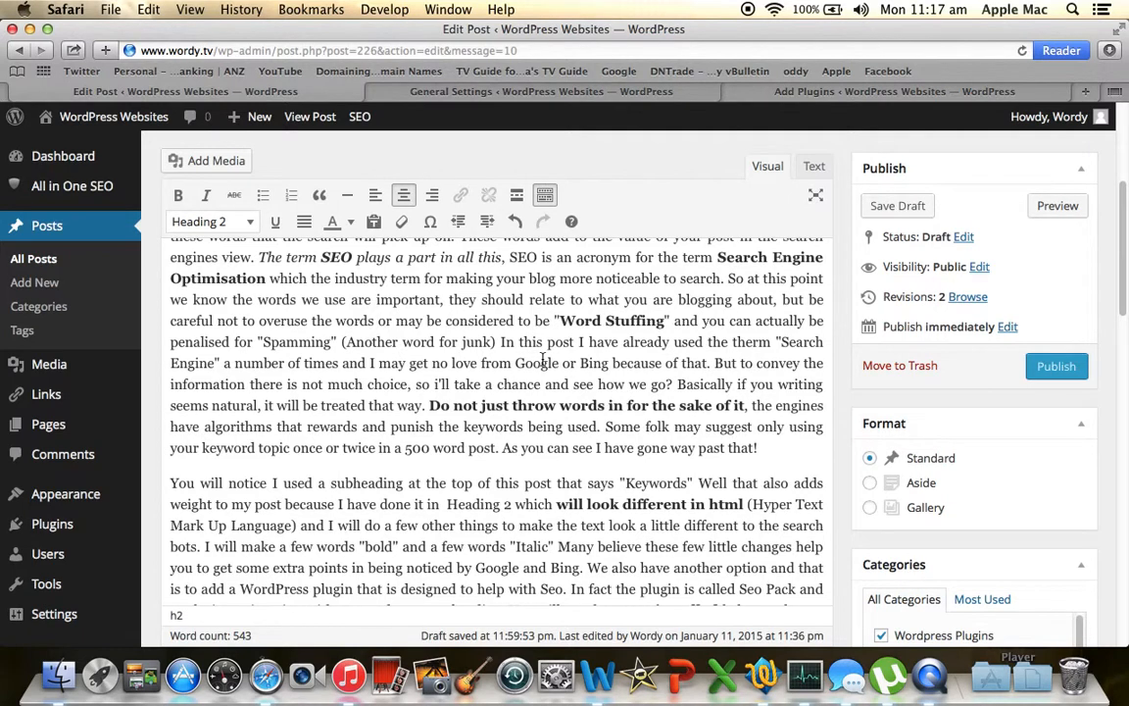
# Add the tag "poodles" to the WordPress Seo Plugin post and remove it again
pyautogui.moveTo(1117, 253); pyautogui.dragTo(1120, 363)
pyautogui.click(877, 447)
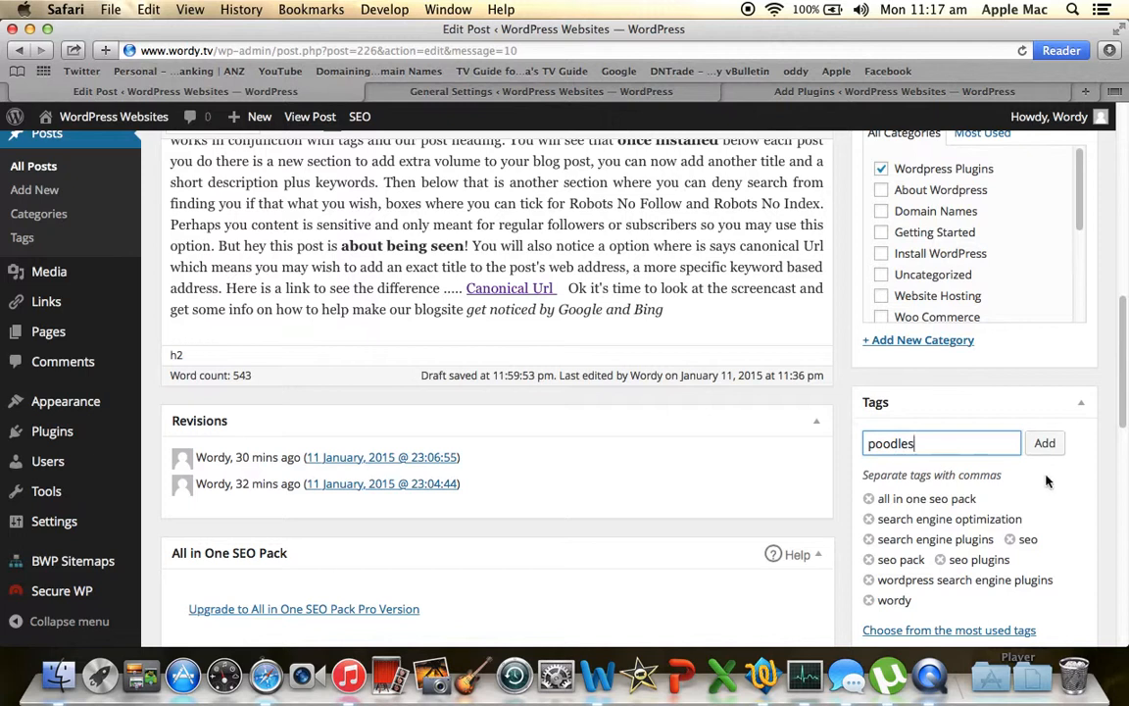
pyautogui.click(1044, 444)
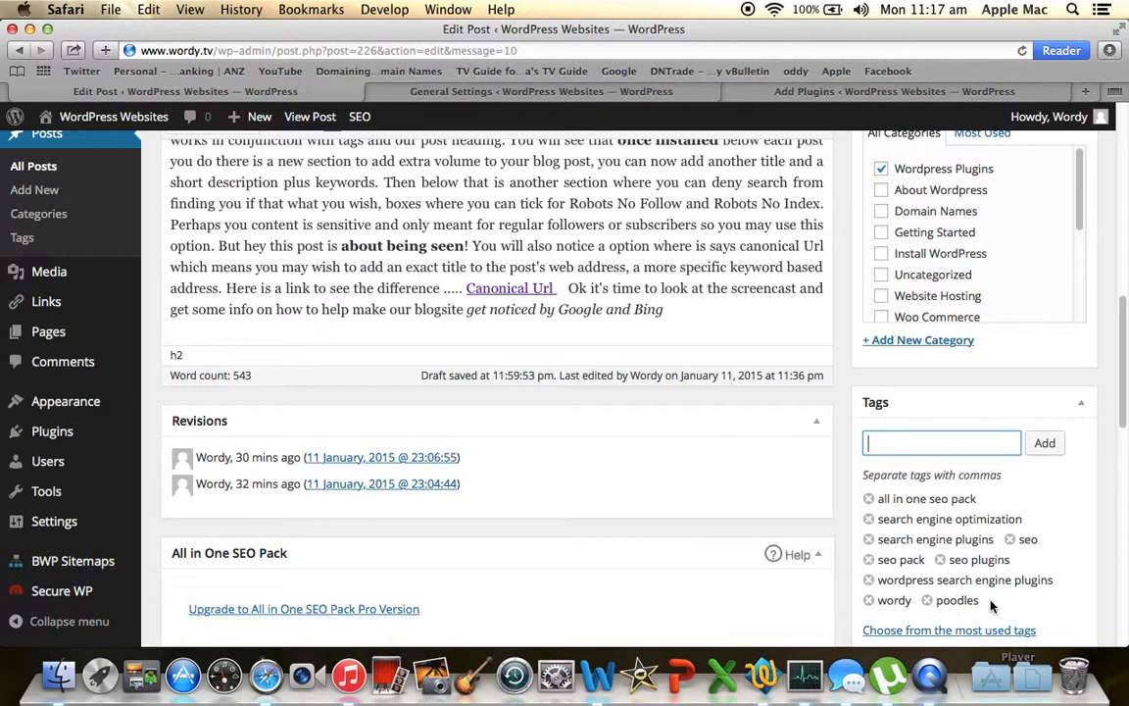
pyautogui.click(927, 599)
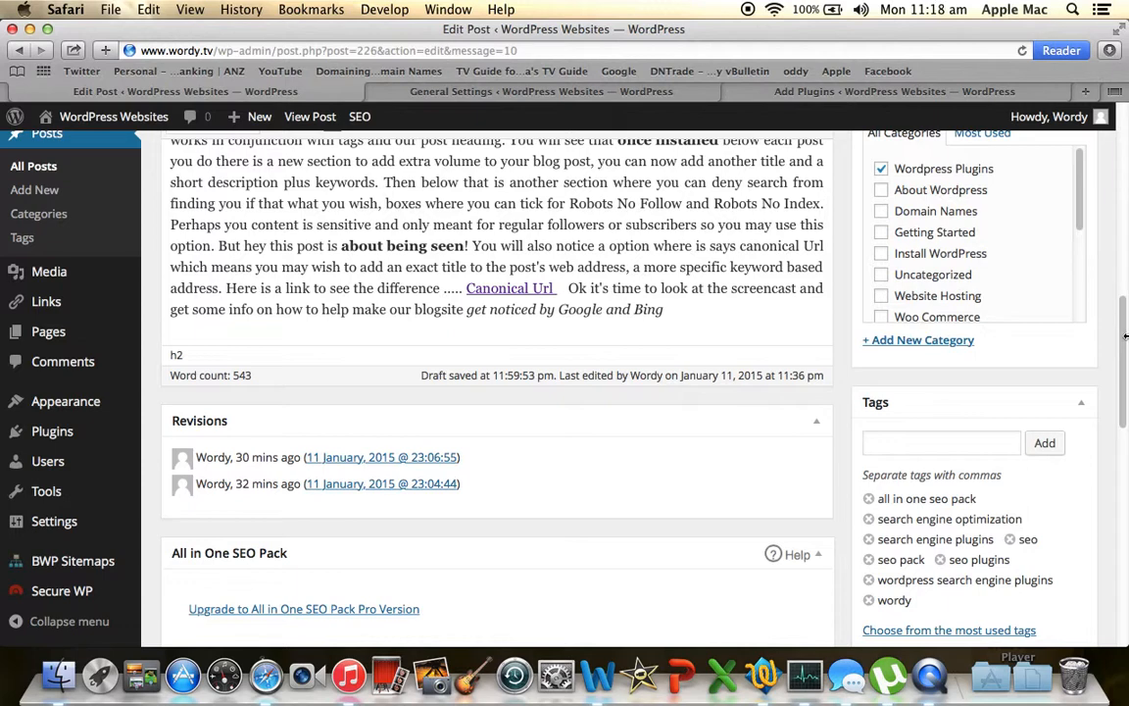
# Check the post's title and permalink, leave the editor for the site's home page and view its Recent Posts list
pyautogui.moveTo(1122, 331); pyautogui.dragTo(1122, 157)
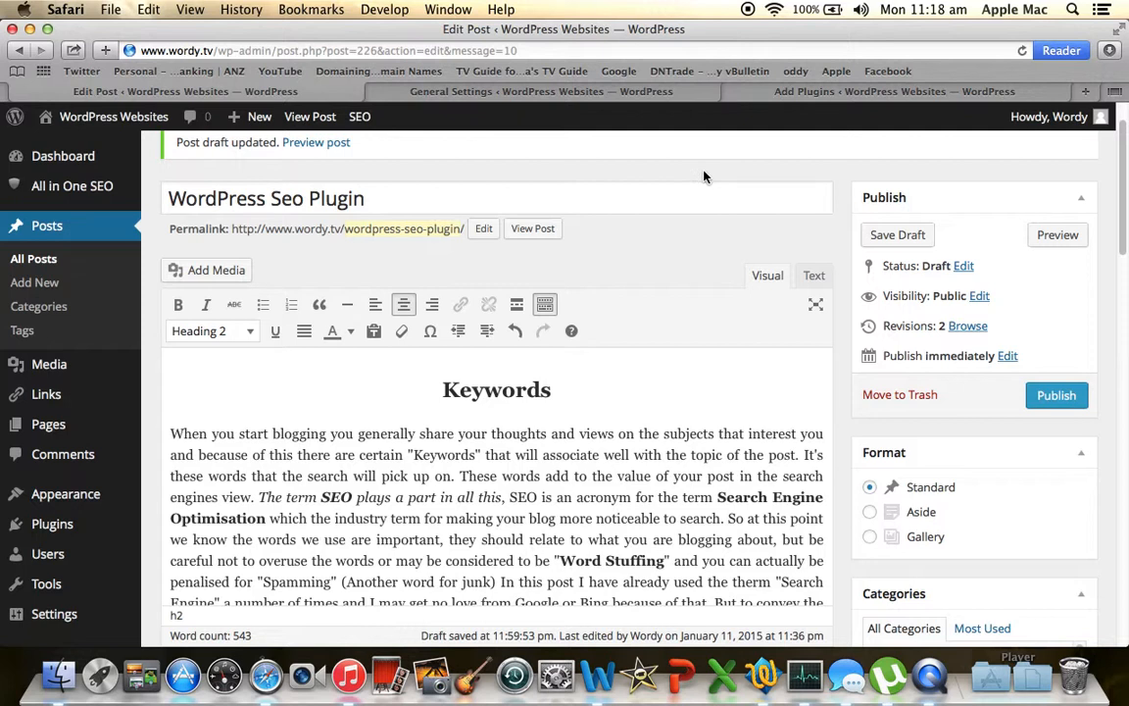
pyautogui.click(75, 116)
pyautogui.click(669, 264)
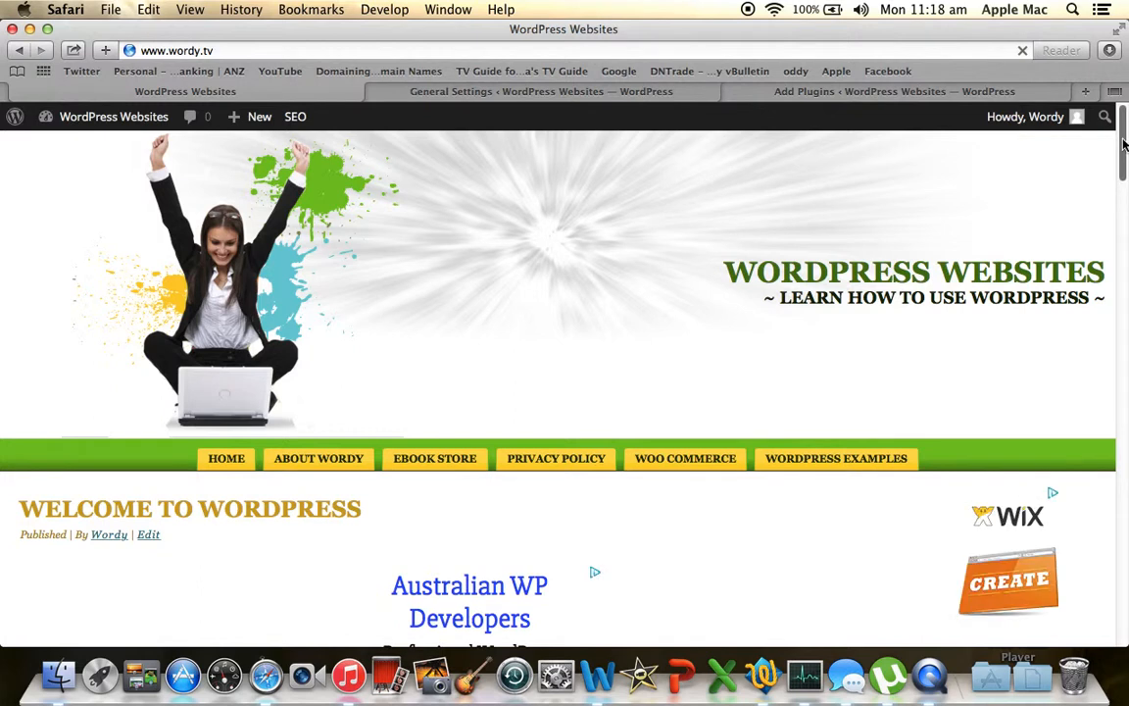
pyautogui.click(1123, 220)
pyautogui.moveTo(1123, 230); pyautogui.dragTo(1123, 385)
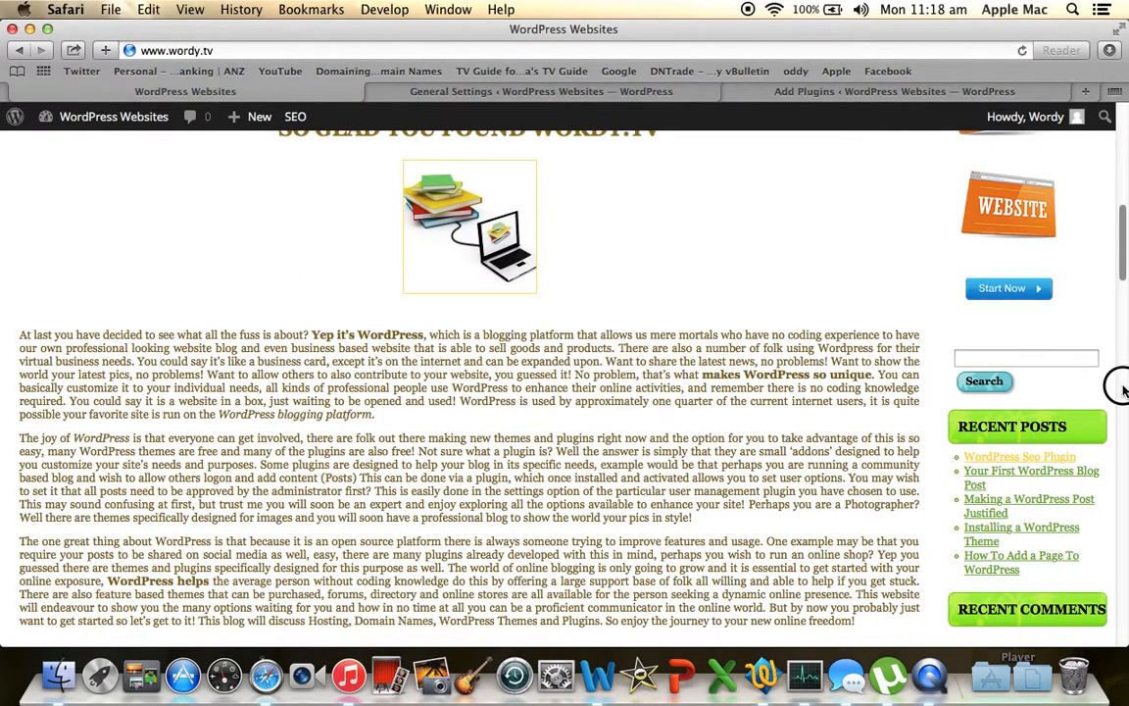
pyautogui.scroll(-1, 609, 119)
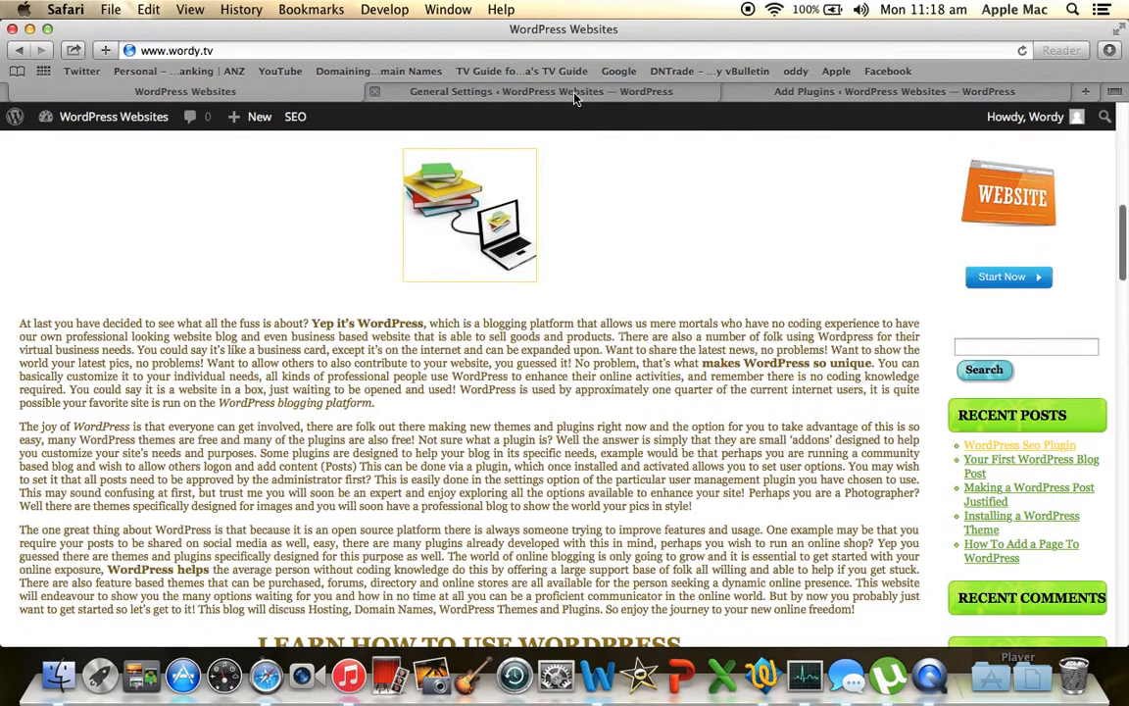
# Revisit the plugin search results and General Settings, and view the published WordPress Seo Plugin post on the home page
pyautogui.click(866, 93)
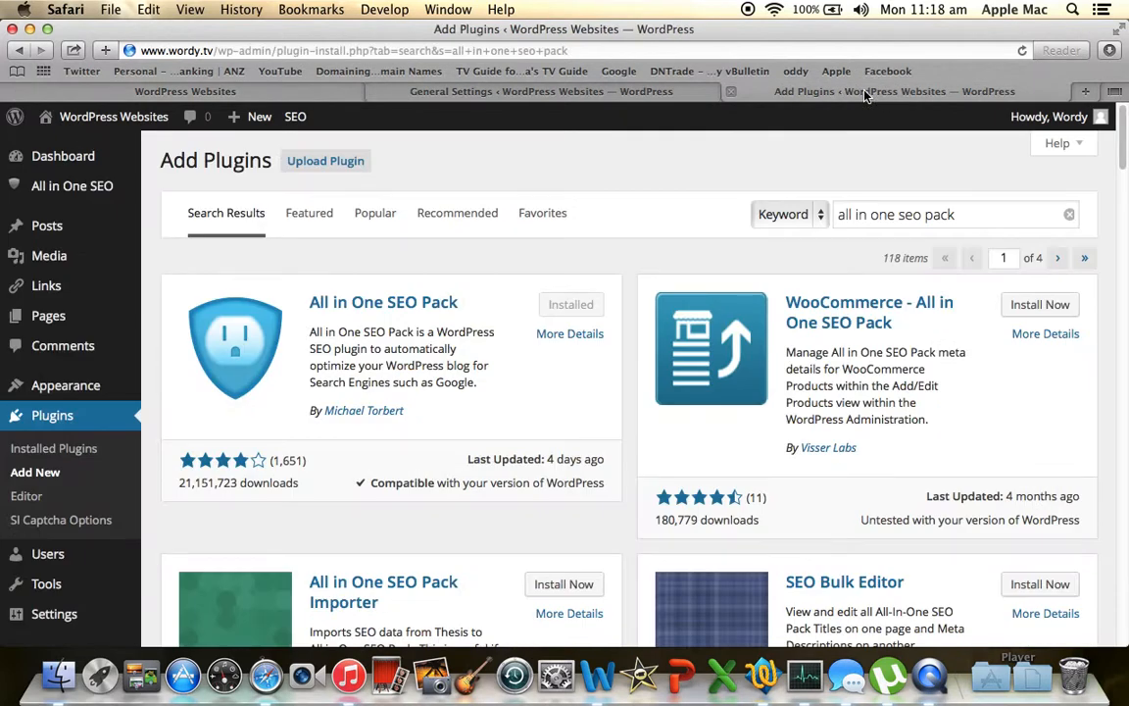
pyautogui.click(460, 98)
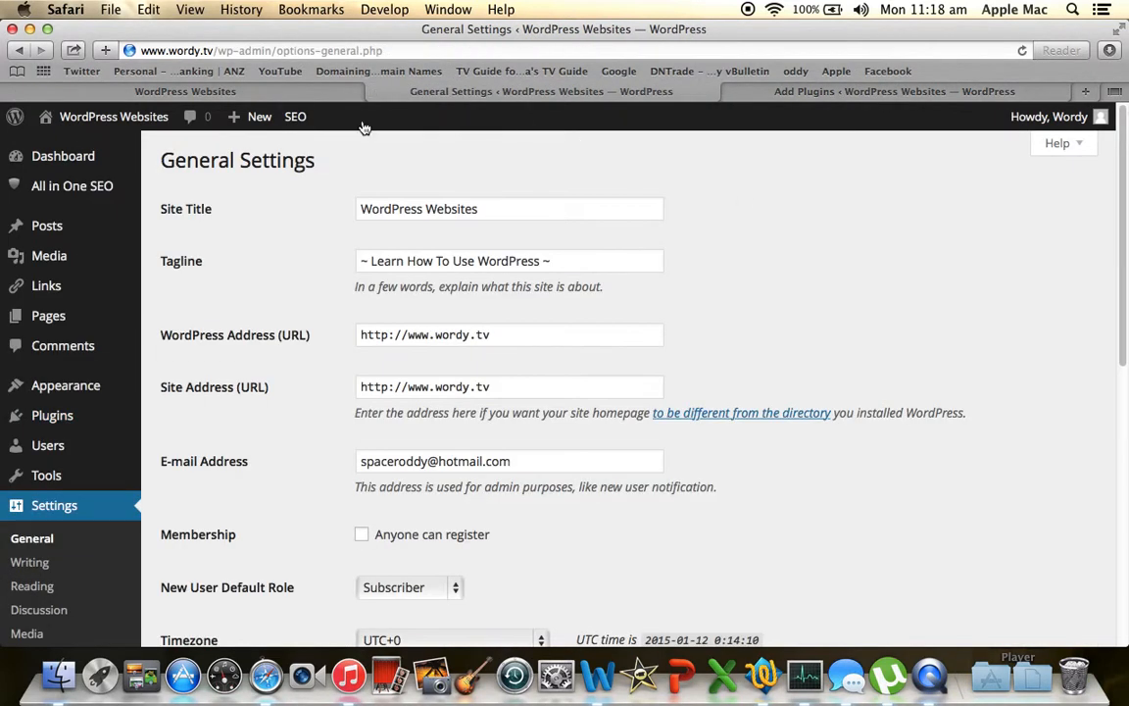
pyautogui.moveTo(96, 218)
pyautogui.click(235, 88)
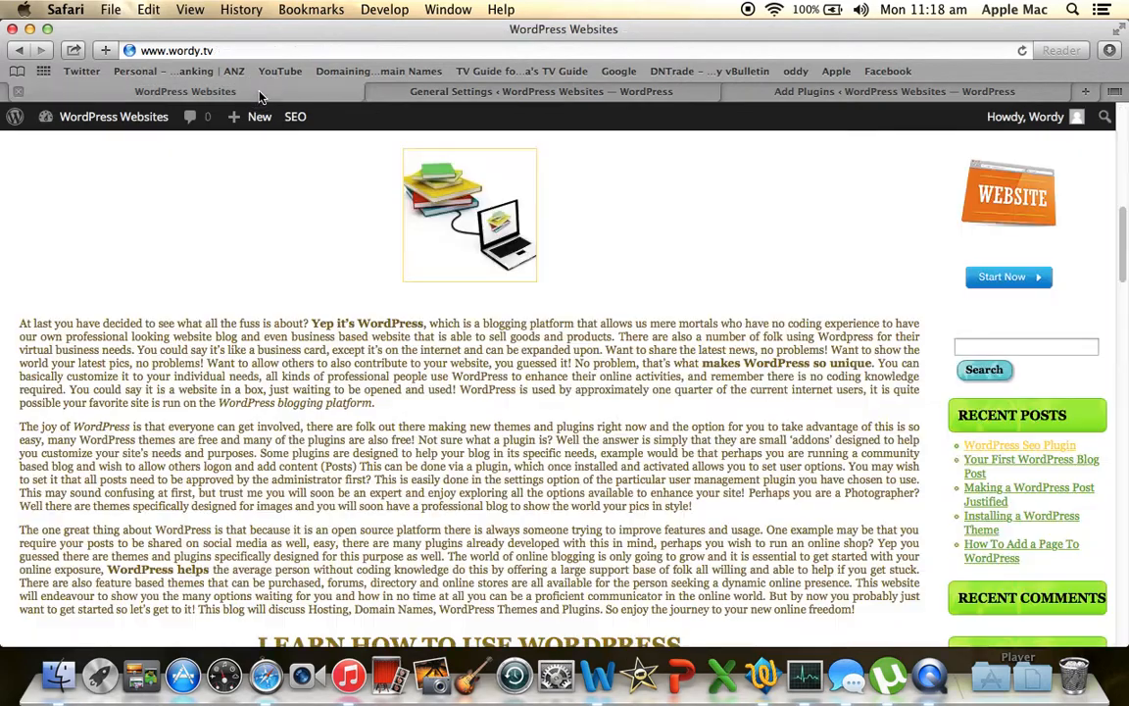
pyautogui.moveTo(1123, 252); pyautogui.dragTo(1120, 408)
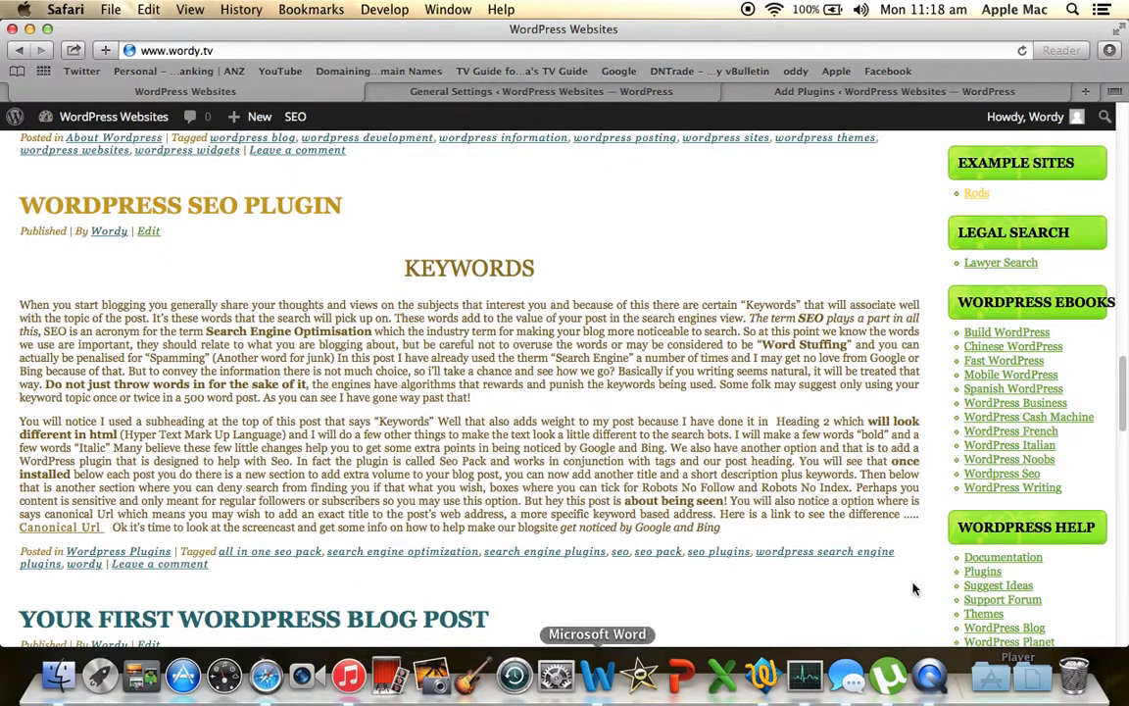